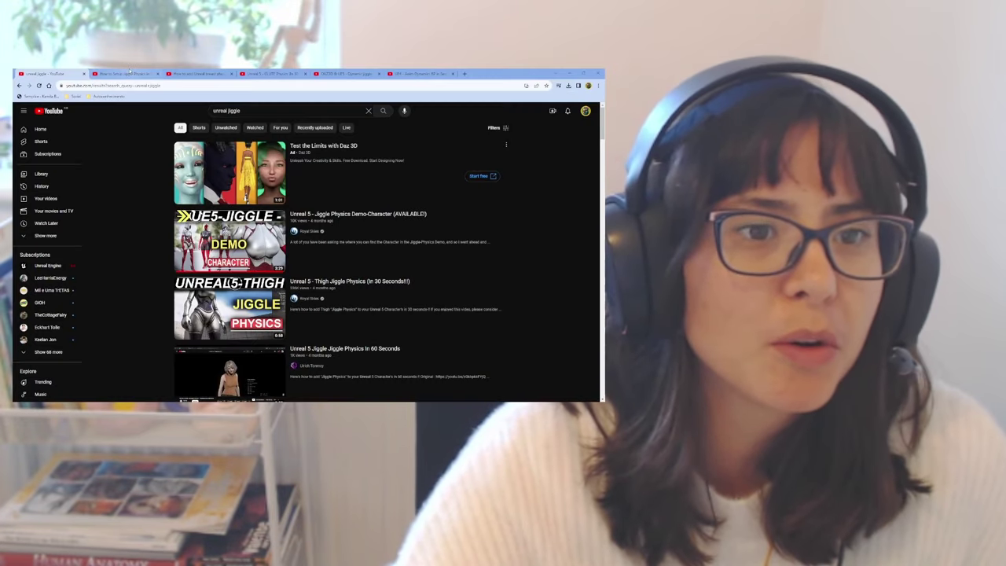
# Look through the open YouTube videos on Unreal Engine jiggle physics to see how each one demonstrates the effect
pyautogui.click(126, 73)
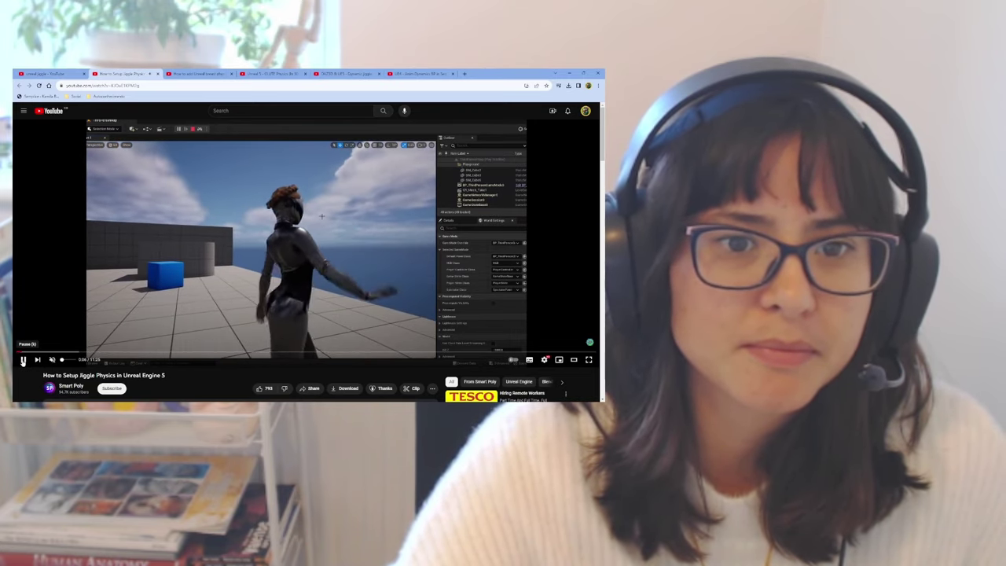
pyautogui.click(201, 73)
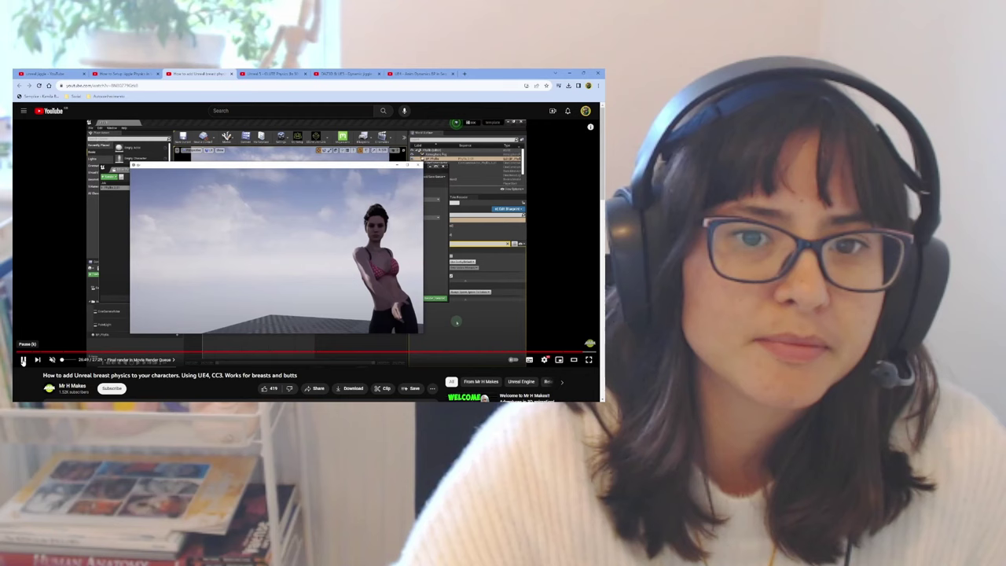
pyautogui.click(259, 73)
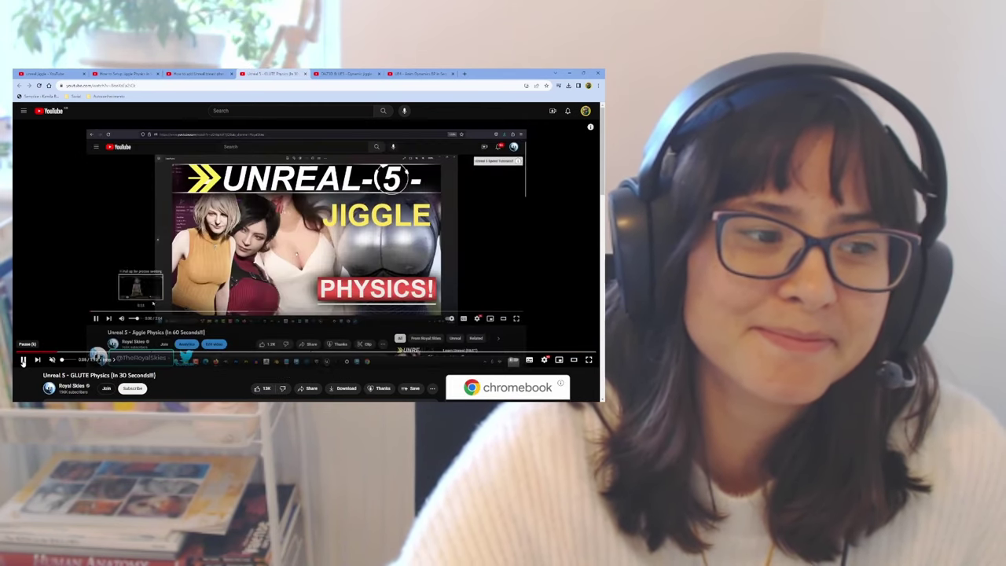
pyautogui.click(23, 362)
pyautogui.click(348, 73)
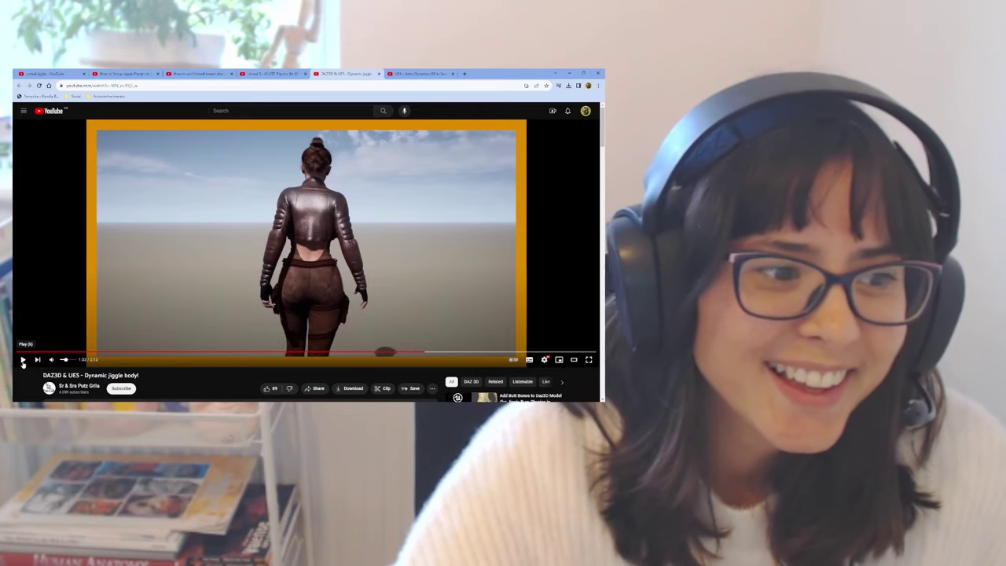
pyautogui.click(51, 359)
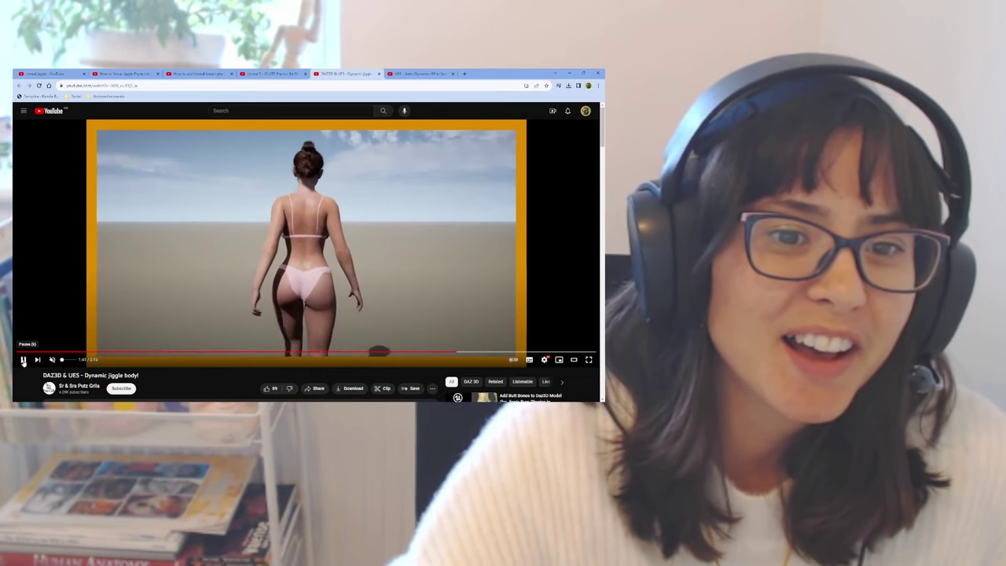
pyautogui.click(22, 360)
pyautogui.click(425, 73)
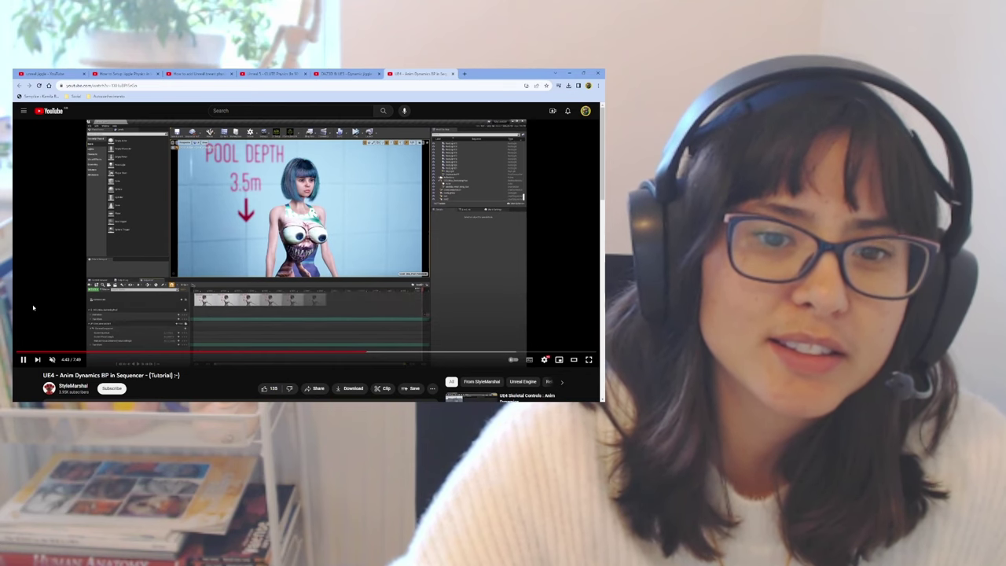
pyautogui.click(410, 351)
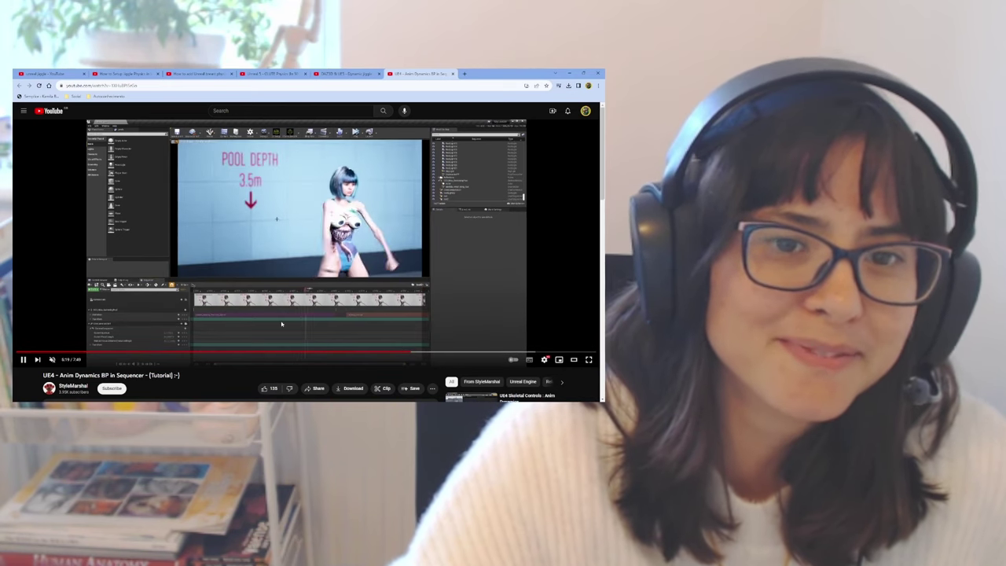
pyautogui.click(23, 360)
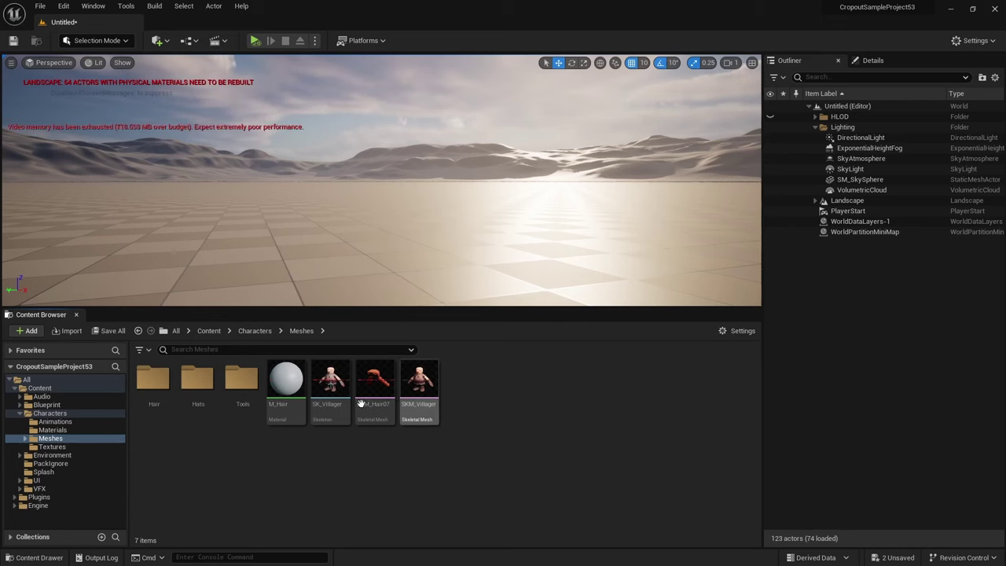
# Open the PA_HAir_05 physics asset from the Hair folder and examine its physics body and bones from several angles
pyautogui.doubleClick(152, 381)
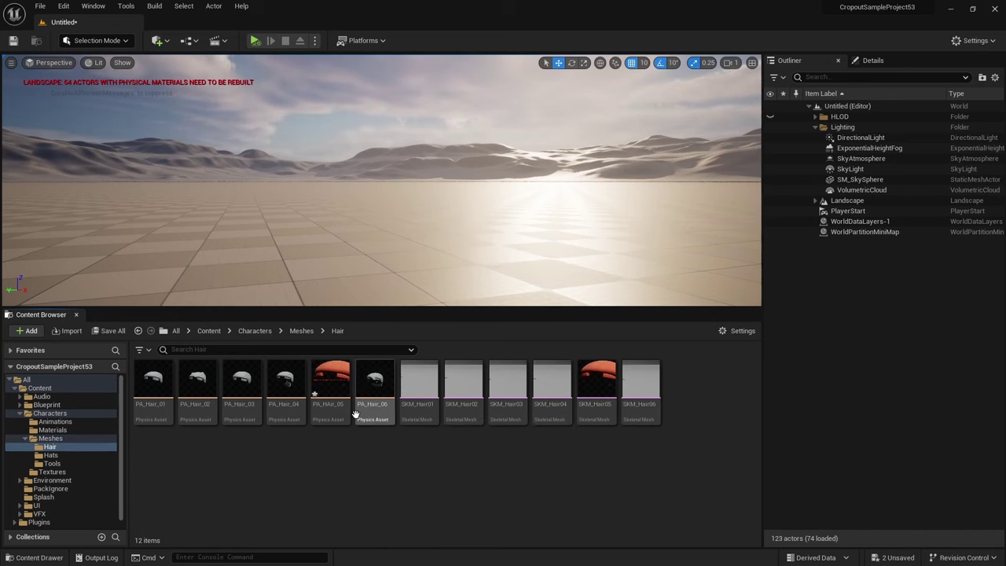
pyautogui.doubleClick(326, 423)
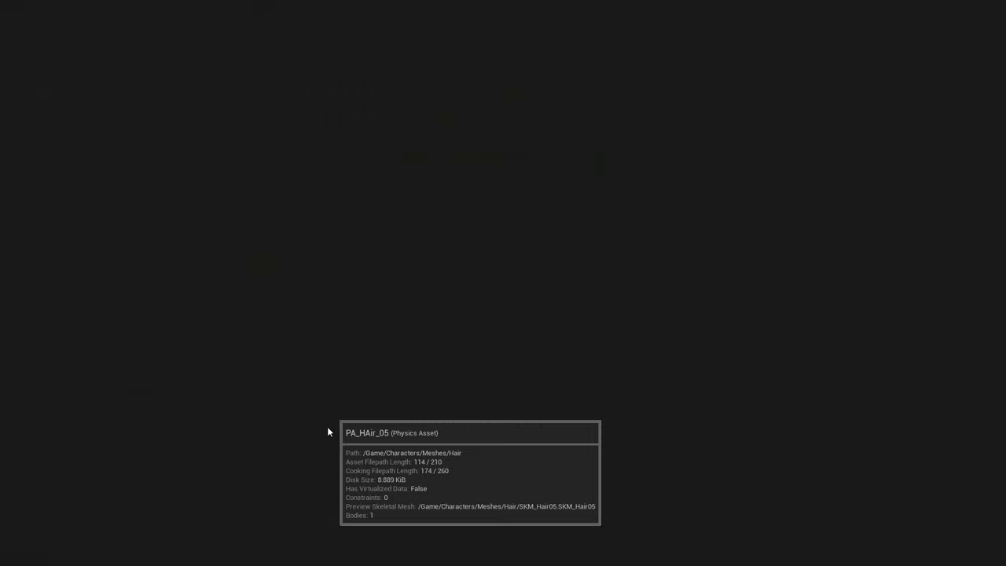
pyautogui.keyDown('alt'); pyautogui.moveTo(646, 386); pyautogui.dragTo(377, 374); pyautogui.keyUp('alt')
pyautogui.scroll(-6, 646, 386)
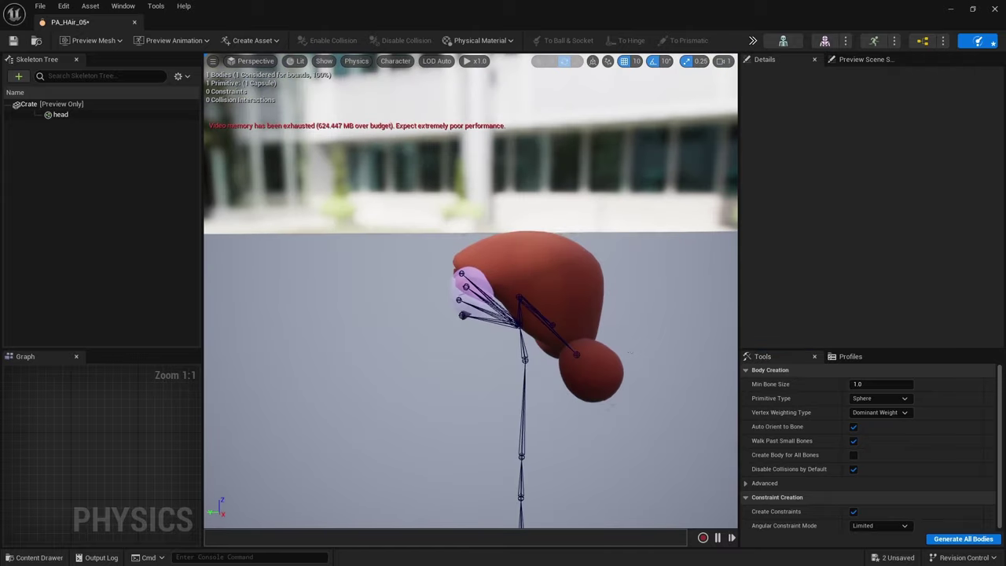
pyautogui.keyDown('alt'); pyautogui.moveTo(646, 386); pyautogui.dragTo(578, 364); pyautogui.keyUp('alt')
pyautogui.scroll(-5, 646, 386)
pyautogui.keyDown('alt'); pyautogui.moveTo(635, 388); pyautogui.dragTo(538, 345); pyautogui.keyUp('alt')
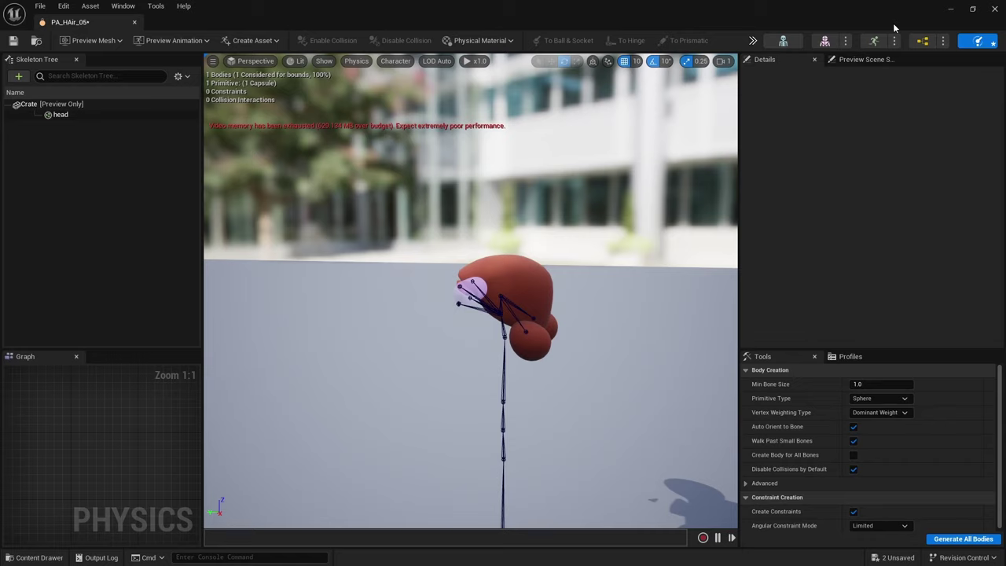
pyautogui.click(994, 10)
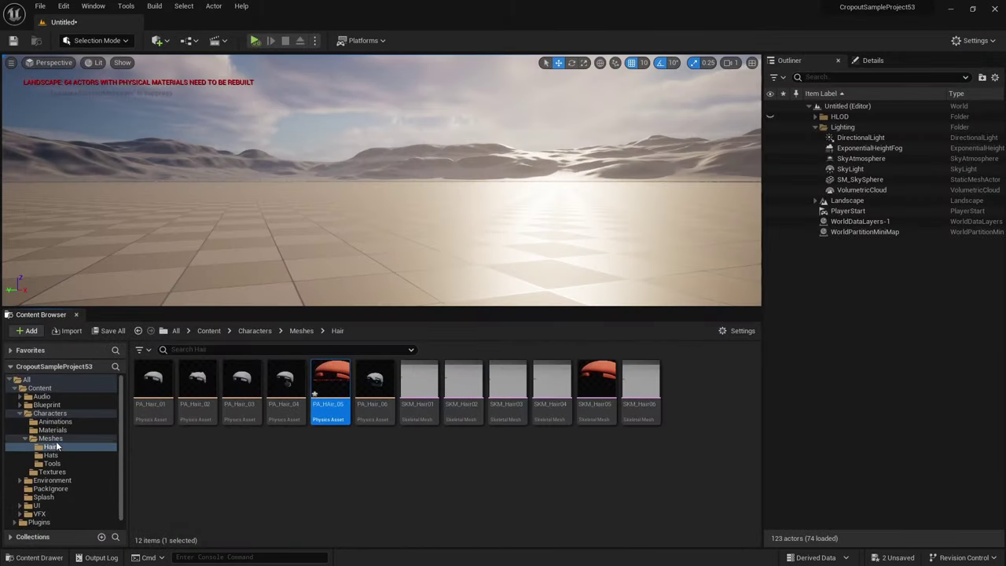
# Open the SKM_Hair07 skeletal mesh from the Meshes folder and examine its braids and bone chains
pyautogui.doubleClick(375, 383)
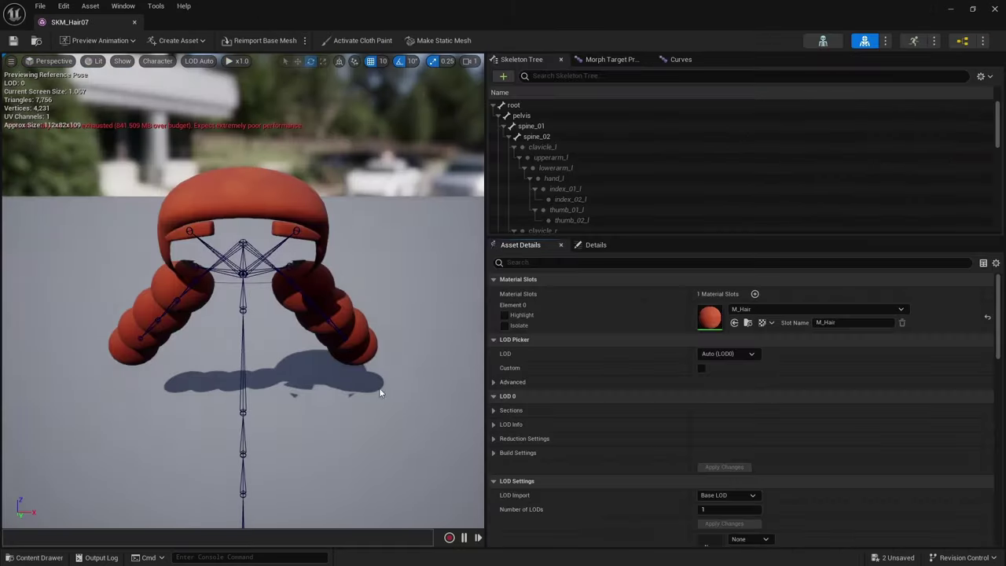
pyautogui.keyDown('alt'); pyautogui.moveTo(330, 314); pyautogui.dragTo(283, 299); pyautogui.keyUp('alt')
pyautogui.scroll(-4, 244, 315)
pyautogui.click(136, 23)
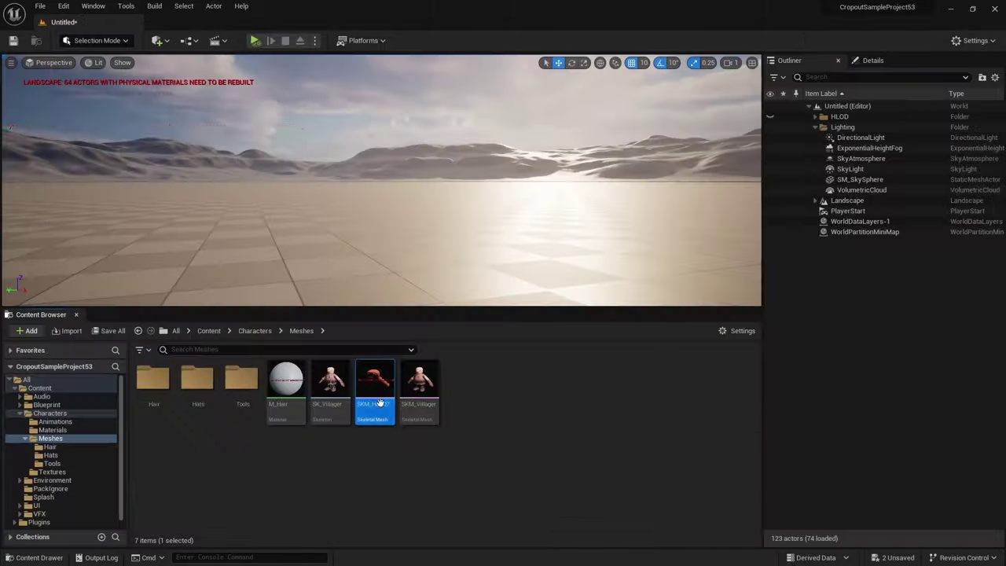
# Create an Actor Blueprint class named BP_Villager_HairPhysics in the Meshes folder
pyautogui.rightClick(482, 430)
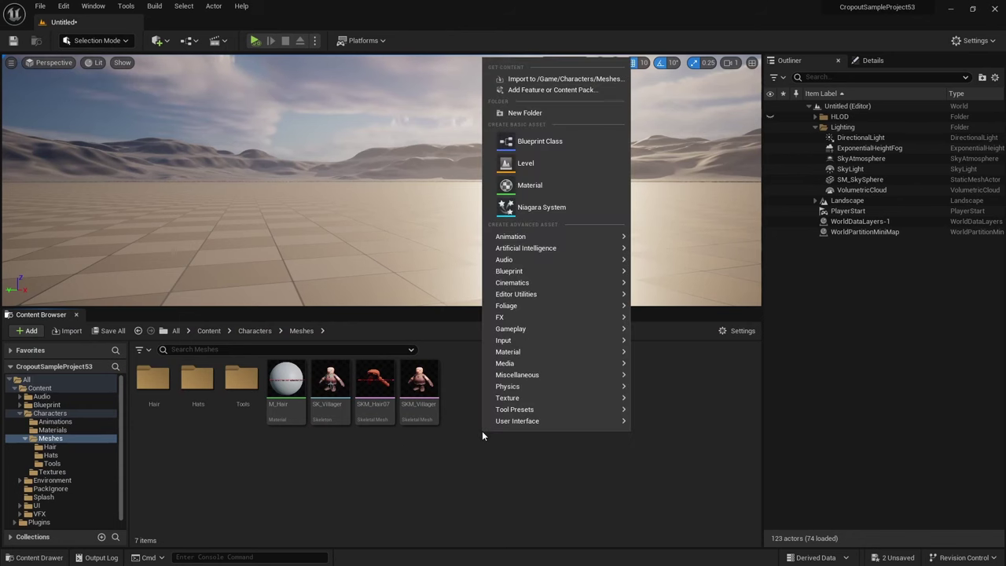
pyautogui.click(540, 141)
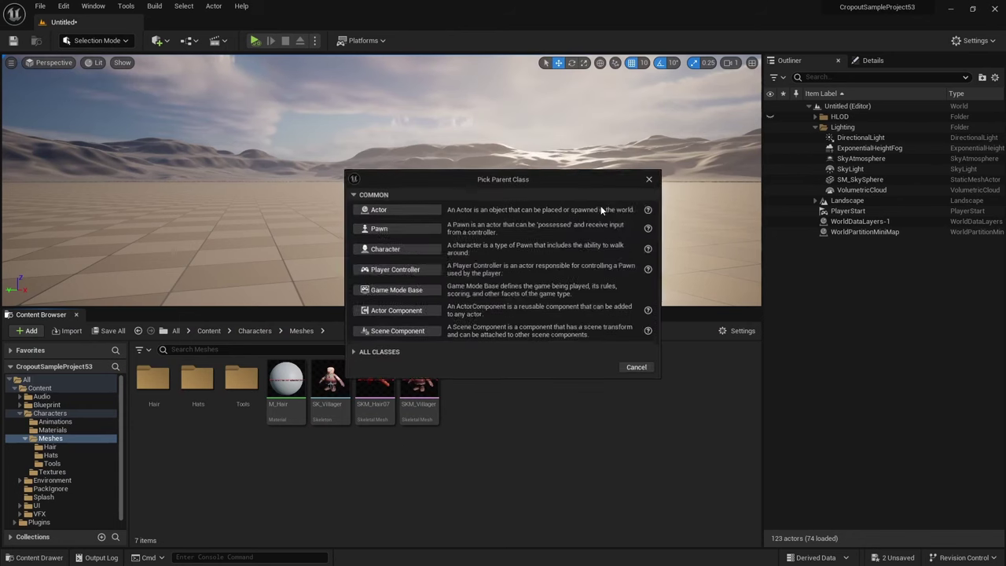
pyautogui.click(395, 212)
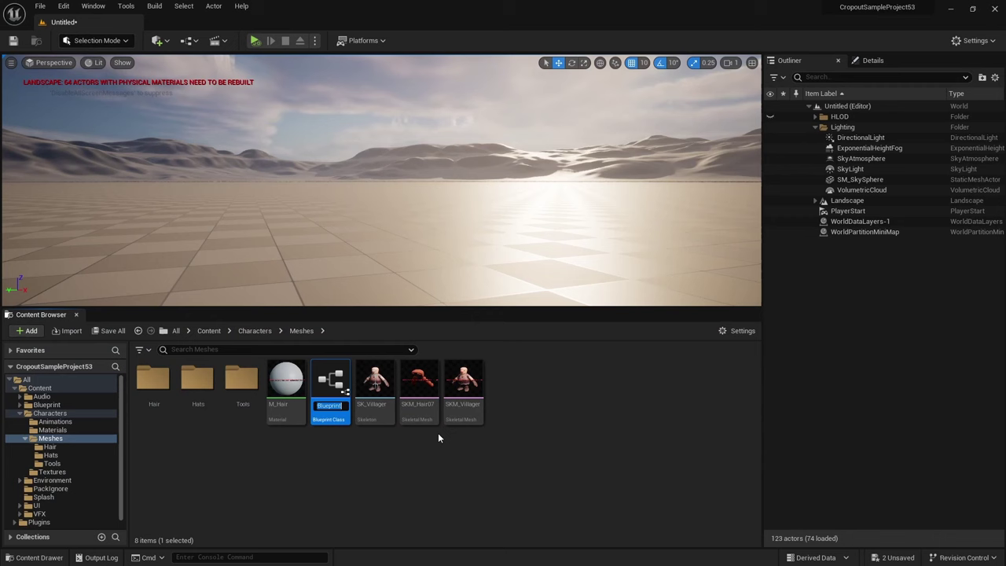
pyautogui.write('BP_')
pyautogui.write('Villager_')
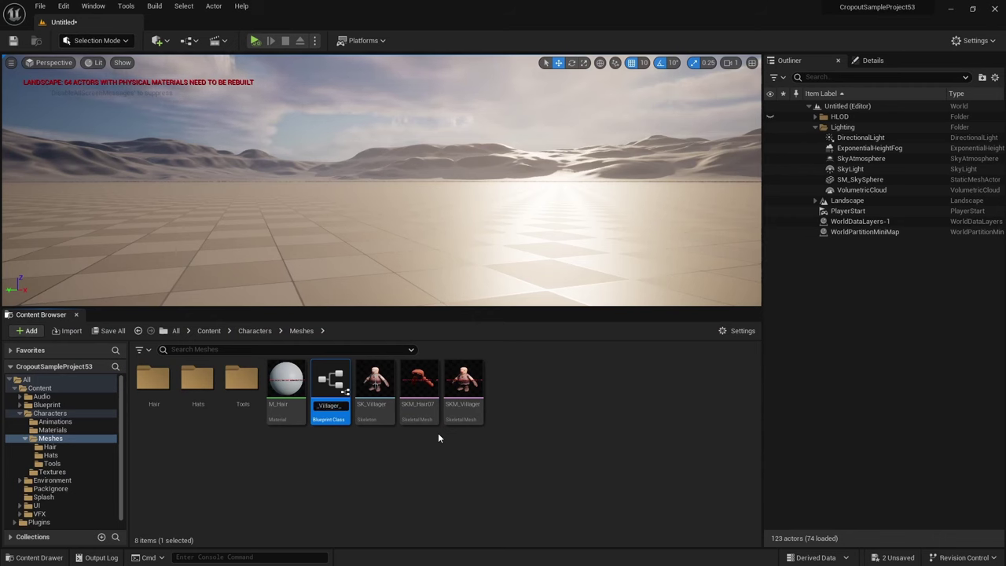
pyautogui.write('HairPhysics')
pyautogui.press('Return')
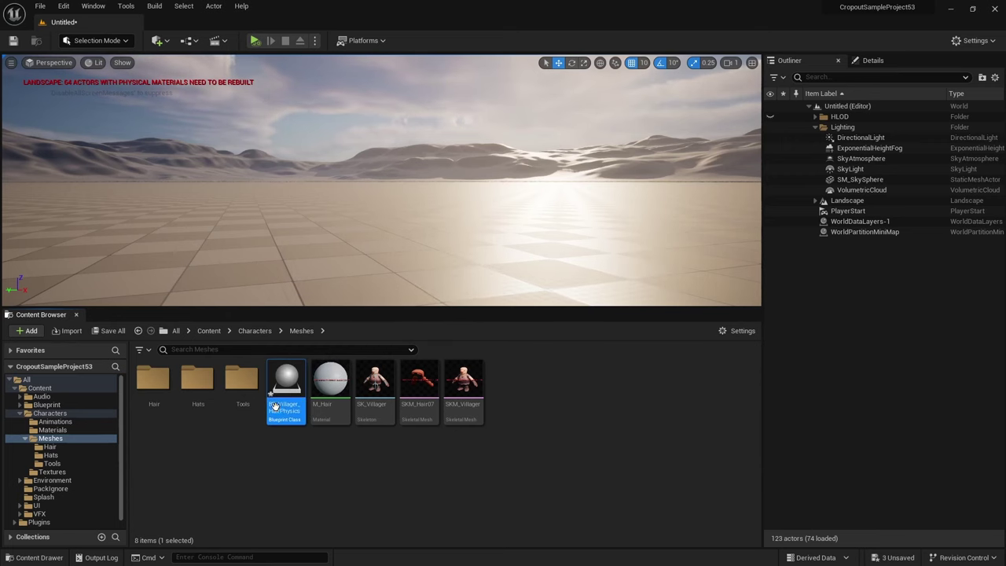
# Open BP_Villager_HairPhysics and add a Skeletal Mesh component named body
pyautogui.doubleClick(274, 405)
pyautogui.click(22, 74)
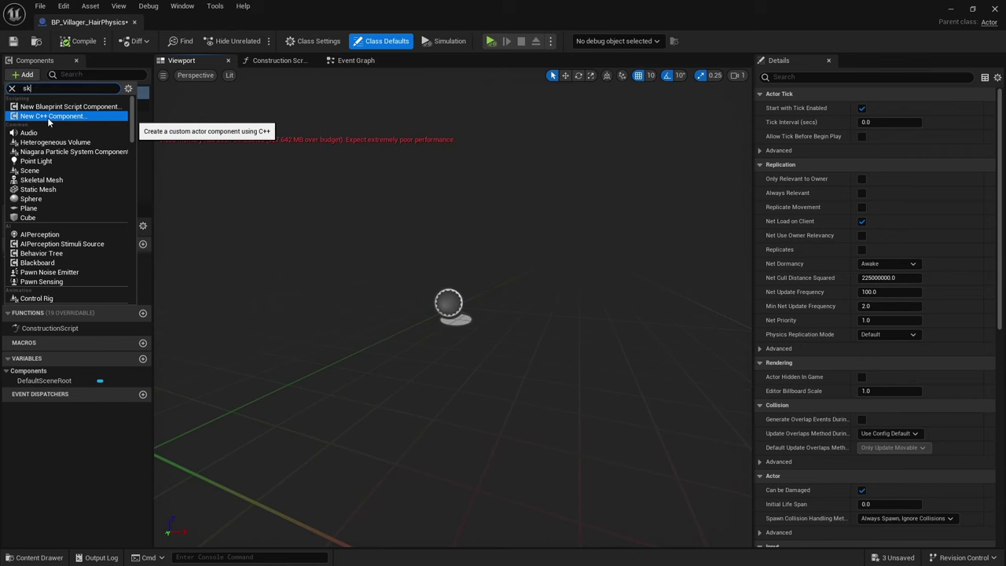
pyautogui.click(66, 109)
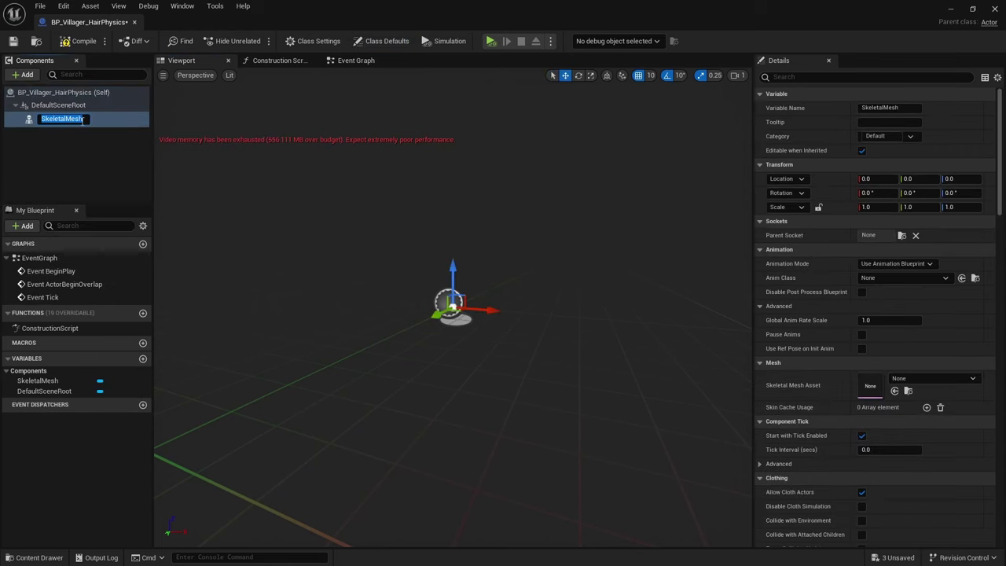
pyautogui.write('body')
pyautogui.press('Return')
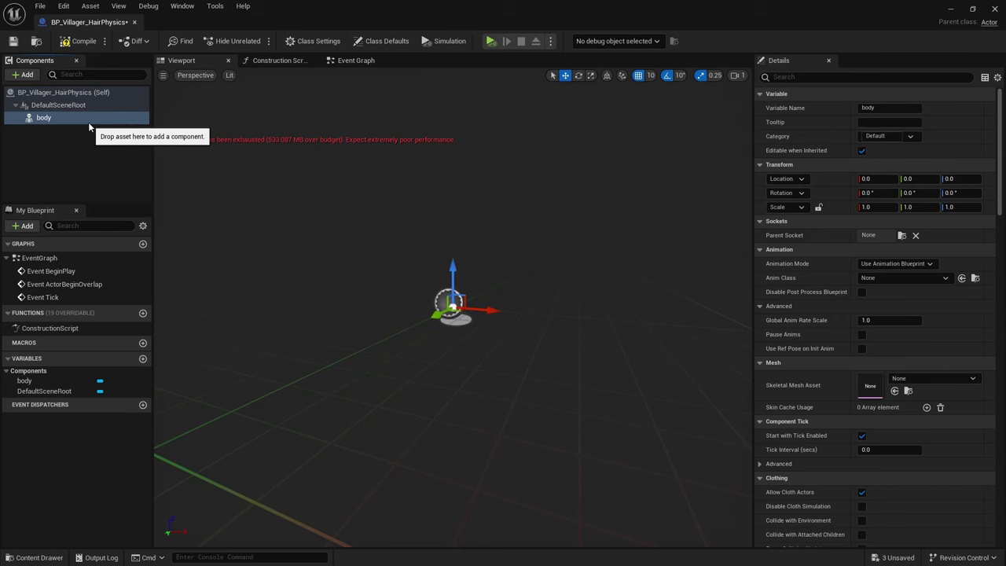
# Add a second Skeletal Mesh component named hair as a child of body, and save the Blueprint
pyautogui.click(26, 75)
pyautogui.write('s')
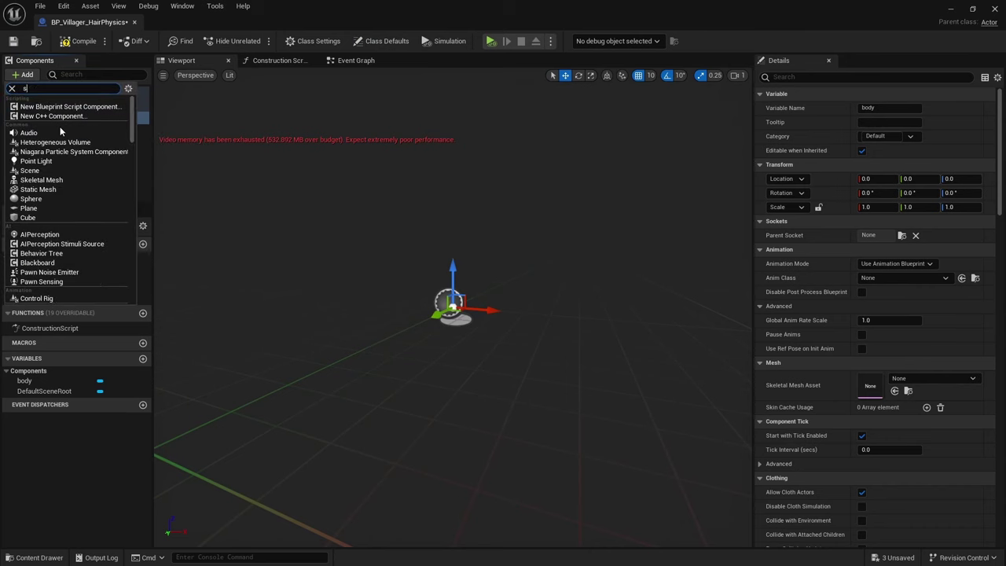
pyautogui.write('kel')
pyautogui.click(56, 107)
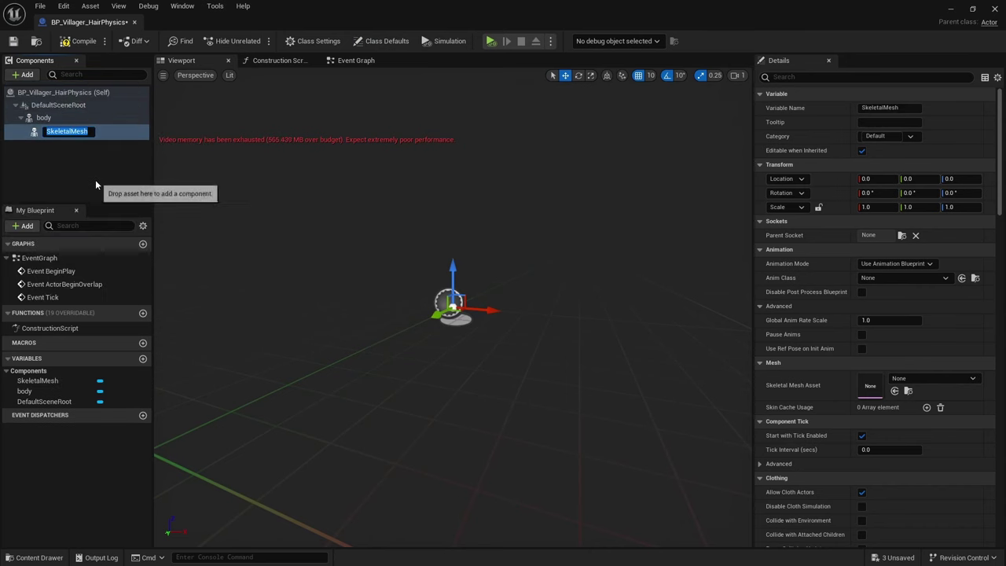
pyautogui.write('ha')
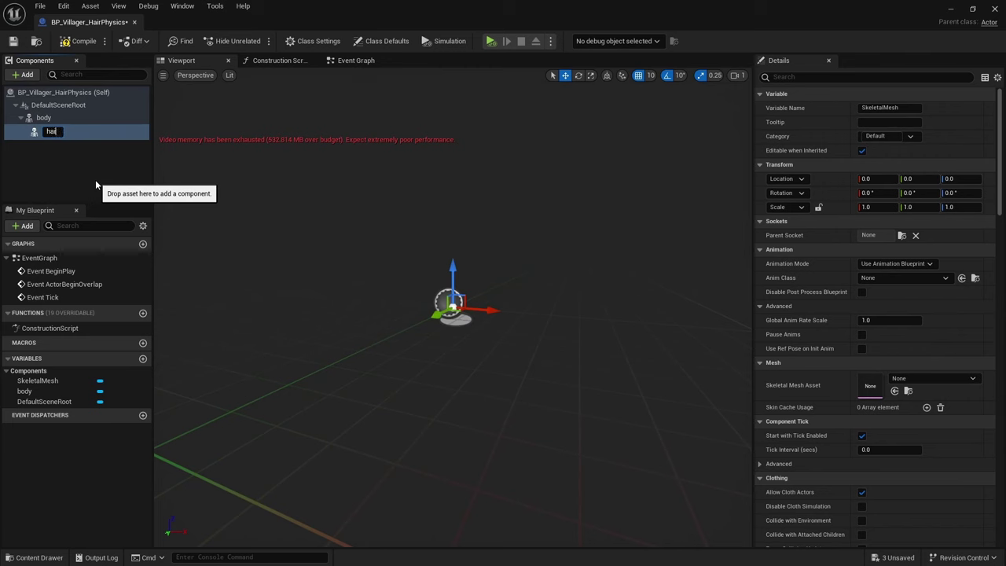
pyautogui.write('ir')
pyautogui.press('Return')
pyautogui.click(12, 41)
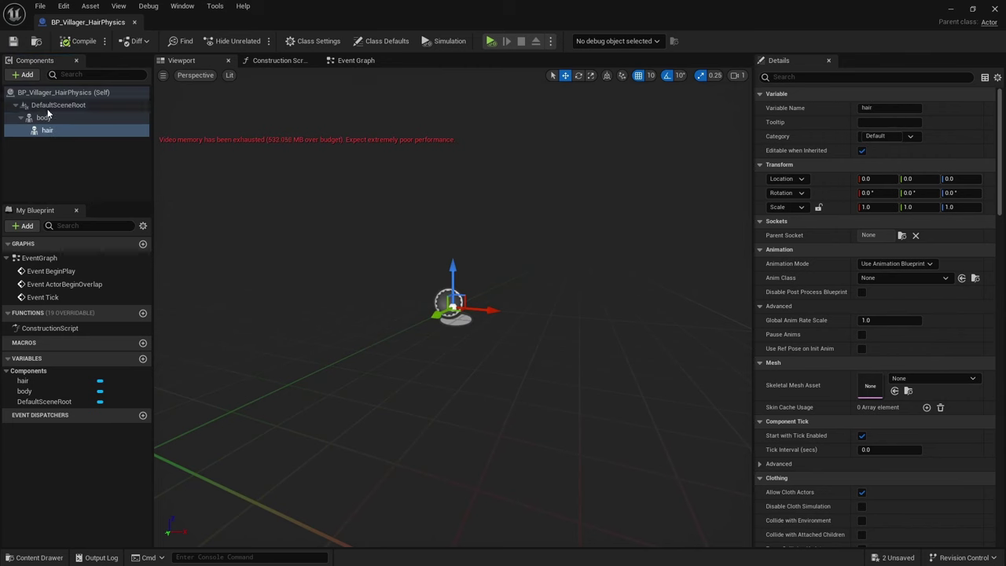
# Assign SKM_Villager as the skeletal mesh asset of the body component
pyautogui.click(44, 117)
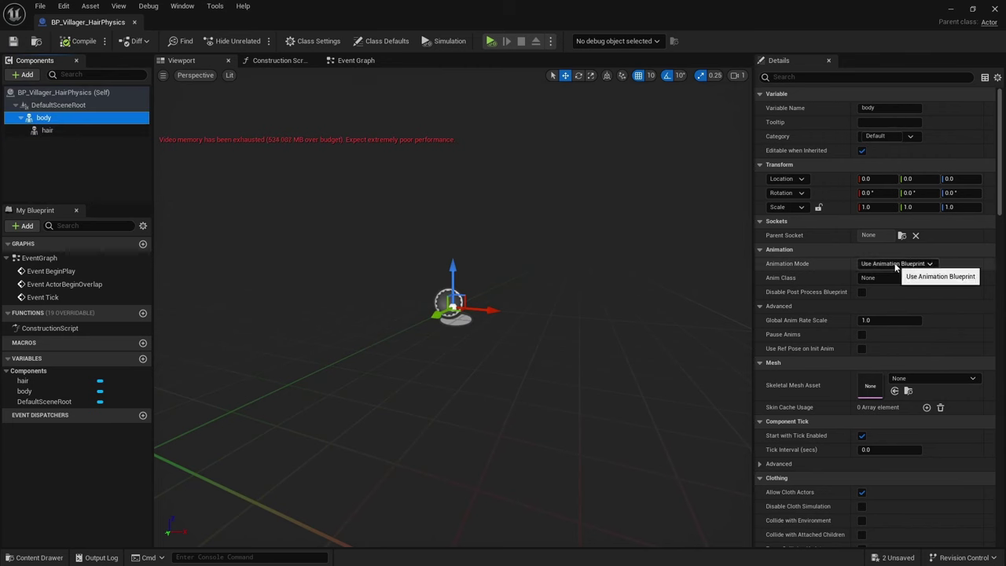
pyautogui.click(905, 379)
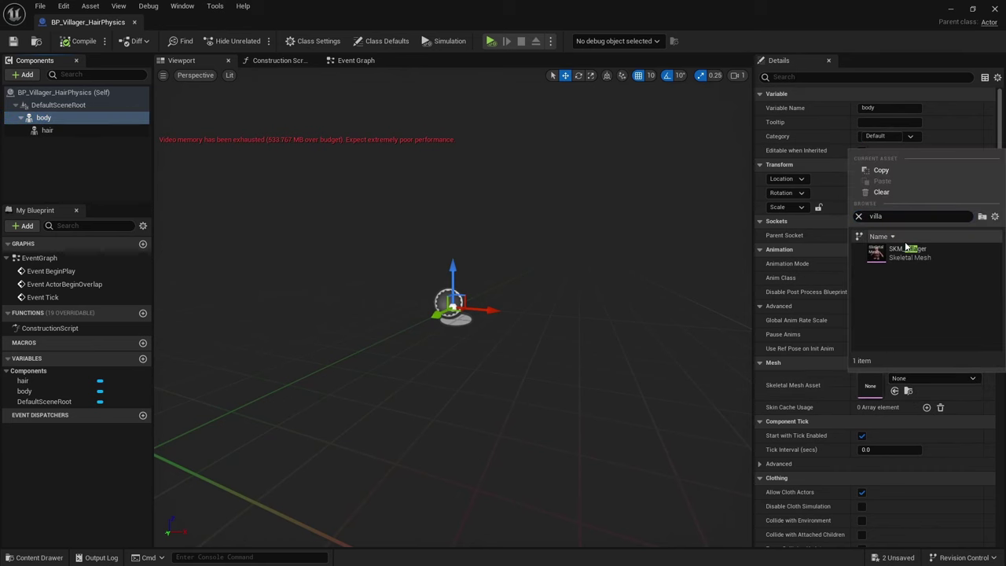
pyautogui.click(906, 250)
pyautogui.scroll(-5, 511, 271)
pyautogui.keyDown('alt'); pyautogui.moveTo(511, 270); pyautogui.dragTo(452, 281); pyautogui.keyUp('alt')
pyautogui.scroll(-3, 531, 282)
# Assign SKM_Hair07 as the hair component's skeletal mesh asset, save the Blueprint and check the hair's fit on the villager
pyautogui.click(81, 132)
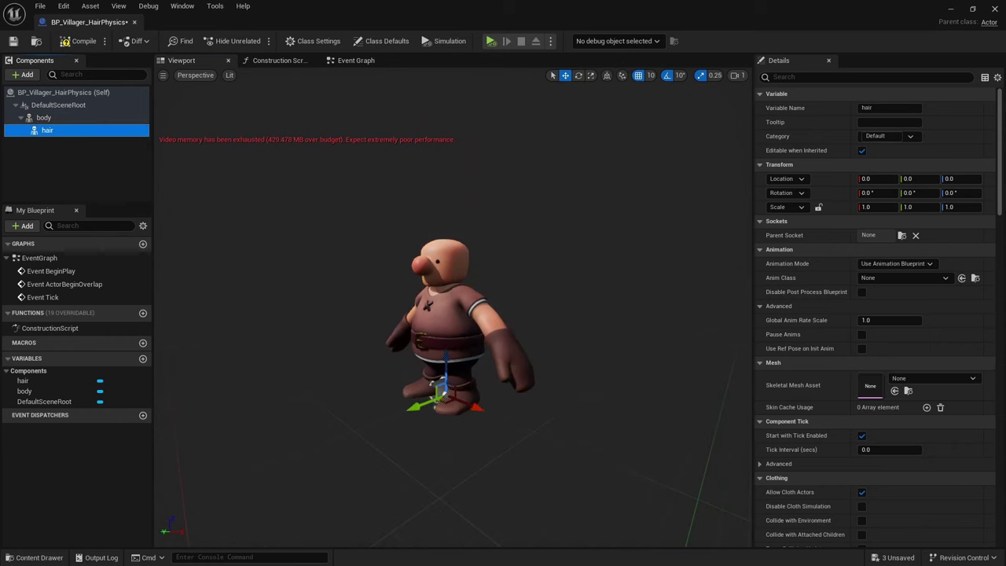
pyautogui.click(938, 380)
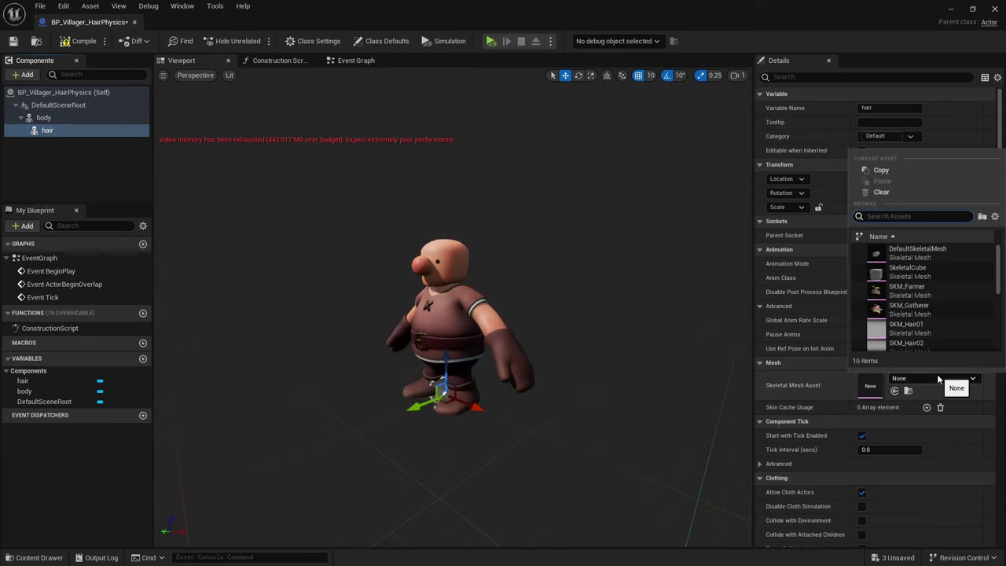
pyautogui.write('hair07')
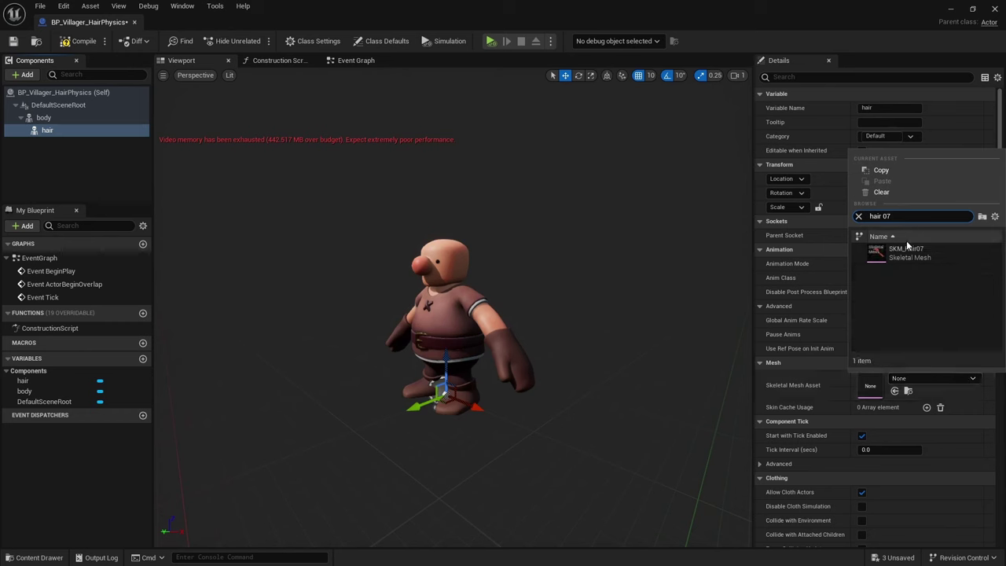
pyautogui.click(906, 240)
pyautogui.moveTo(500, 373); pyautogui.dragTo(440, 373)
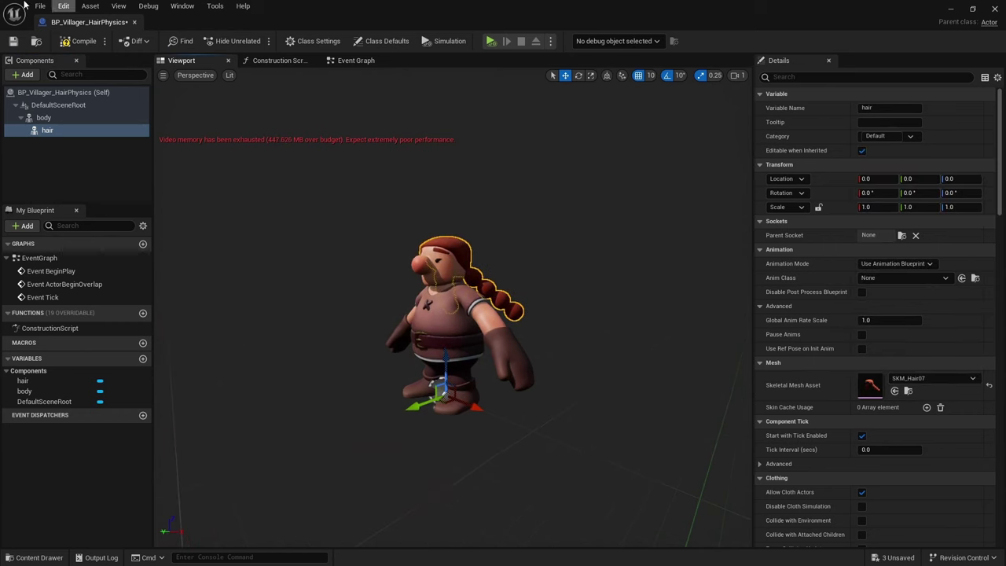
pyautogui.scroll(5, 283, 259)
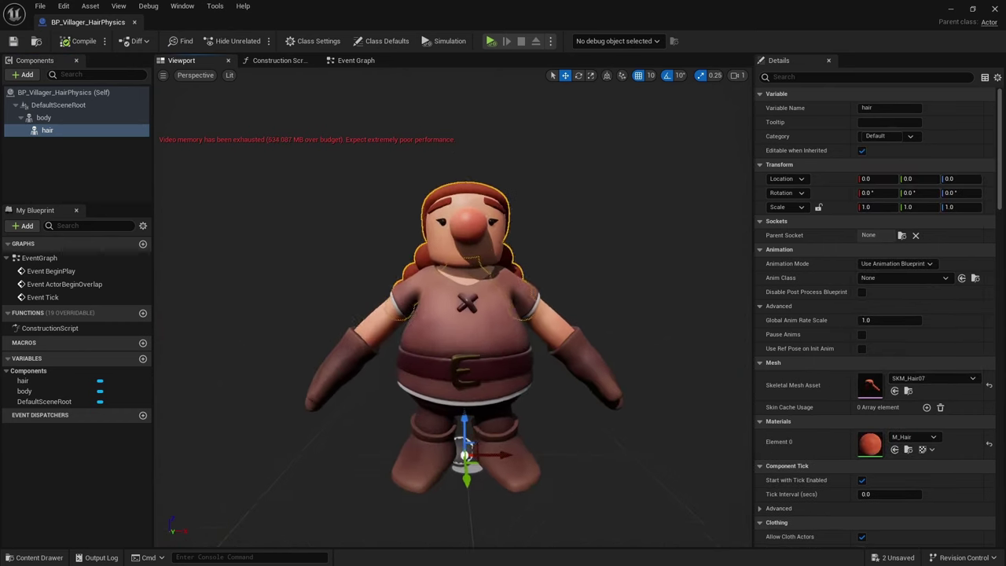
pyautogui.keyDown('alt'); pyautogui.moveTo(283, 260); pyautogui.dragTo(173, 283); pyautogui.keyUp('alt')
pyautogui.scroll(-3, 283, 259)
# Set the body component's animation mode to Use Animation Asset and assign A_Walk as the animation to play
pyautogui.click(64, 119)
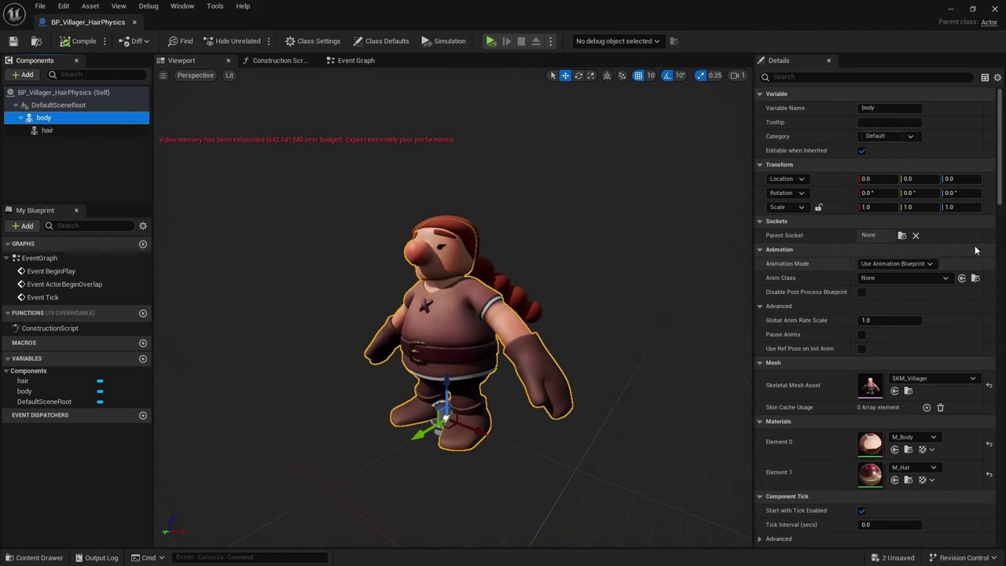
pyautogui.click(896, 264)
pyautogui.click(888, 289)
pyautogui.click(911, 280)
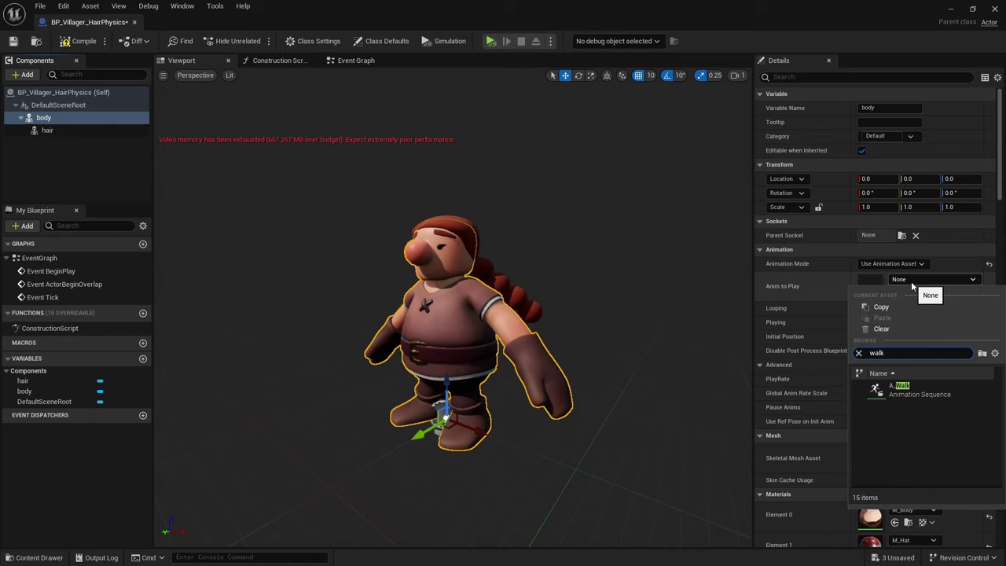
pyautogui.click(903, 390)
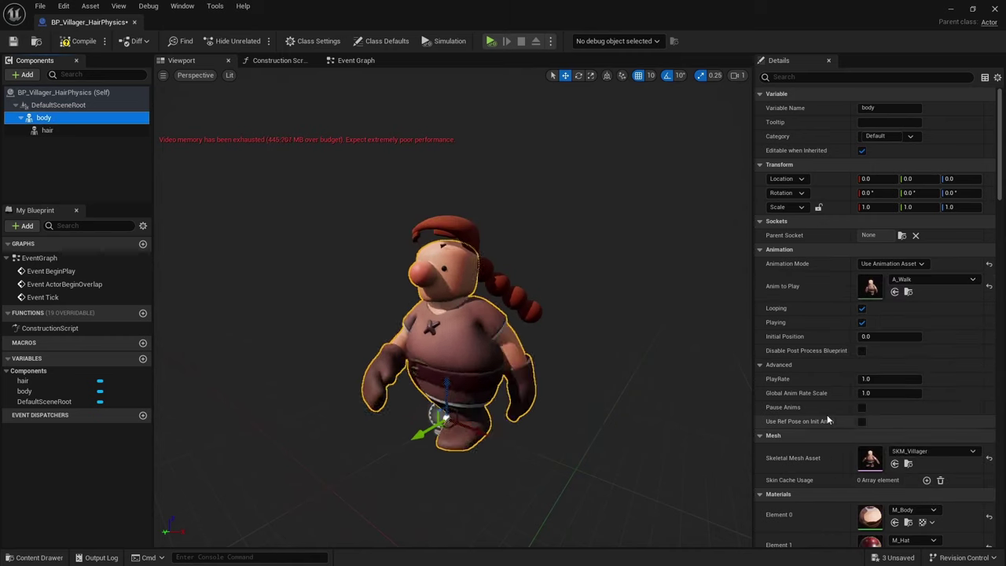
# Set the body animation's play rate to 0.5 and save the Blueprint
pyautogui.click(876, 378)
pyautogui.write('0.5')
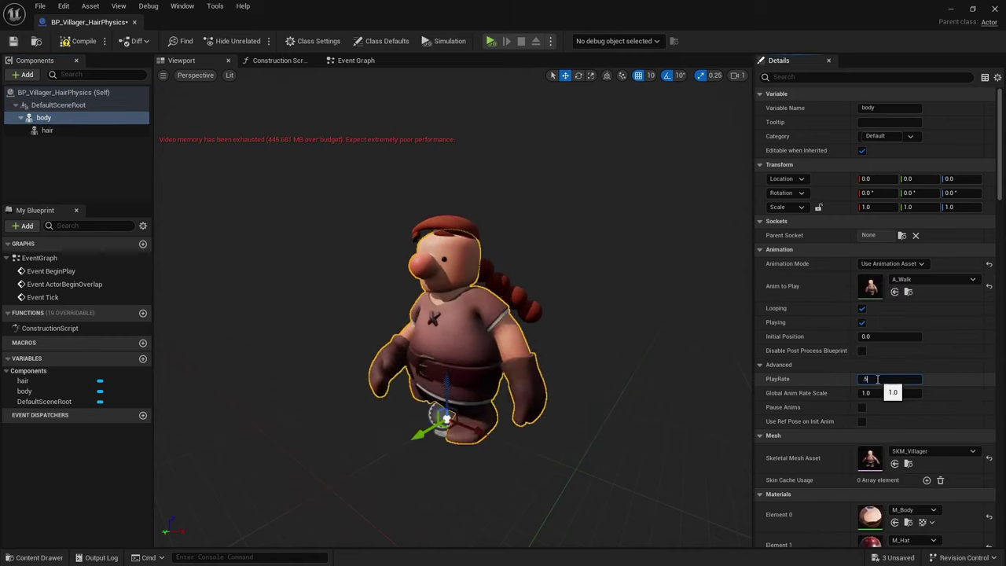
pyautogui.press('Return')
pyautogui.click(13, 41)
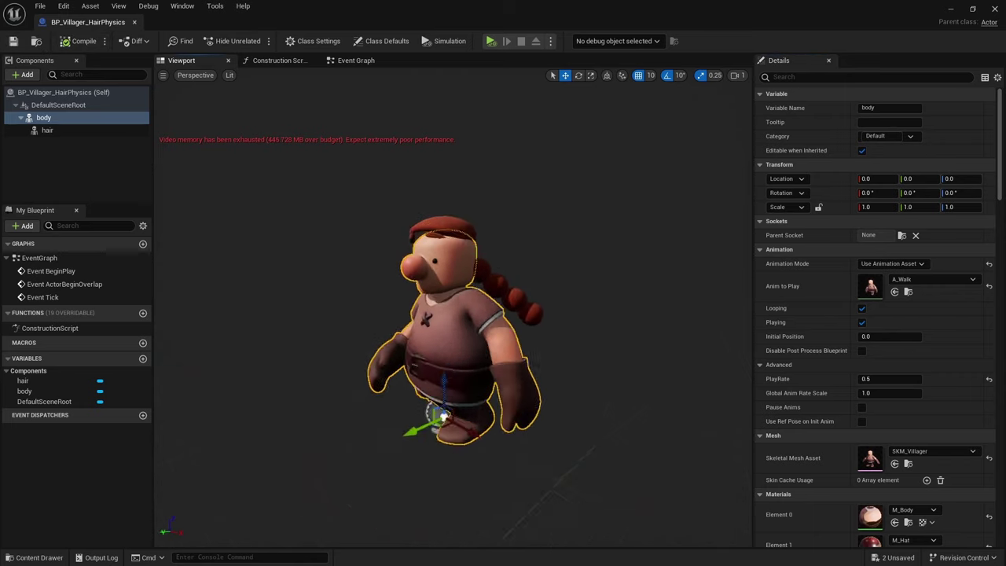
# Add a Set Leader Pose Component node targeting the hair component to the Construction Script
pyautogui.click(46, 130)
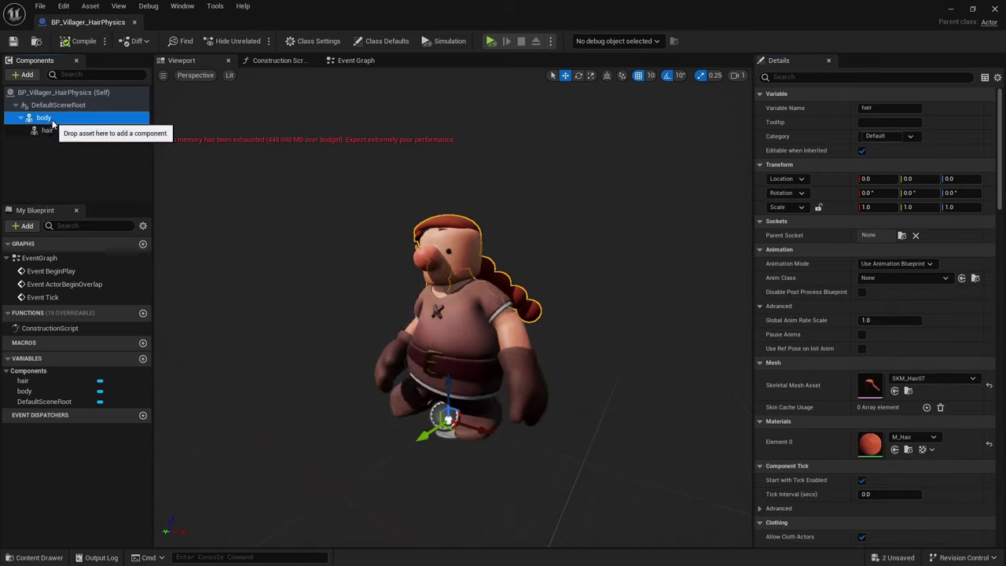
pyautogui.click(356, 61)
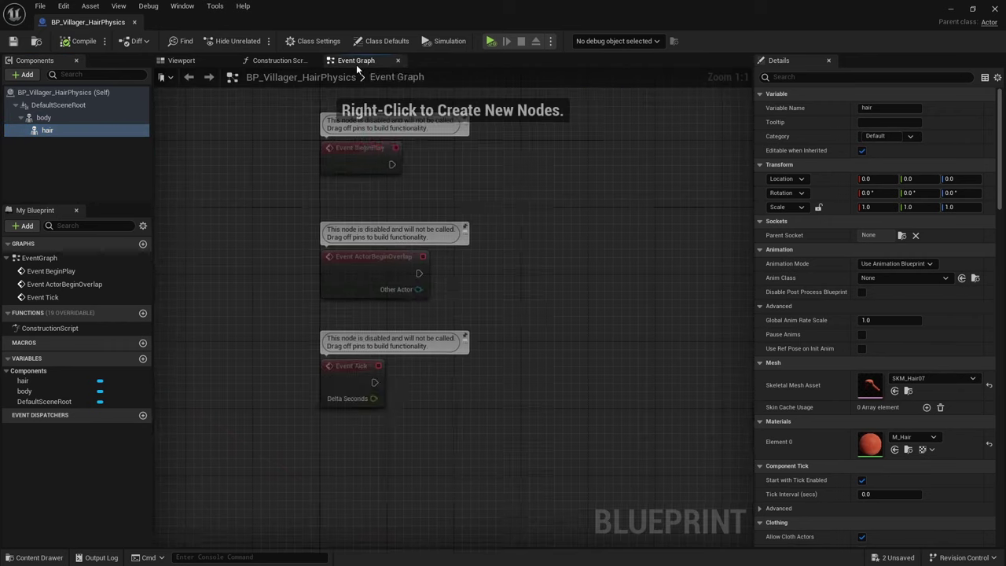
pyautogui.click(287, 61)
pyautogui.moveTo(356, 201); pyautogui.dragTo(284, 199, button='right')
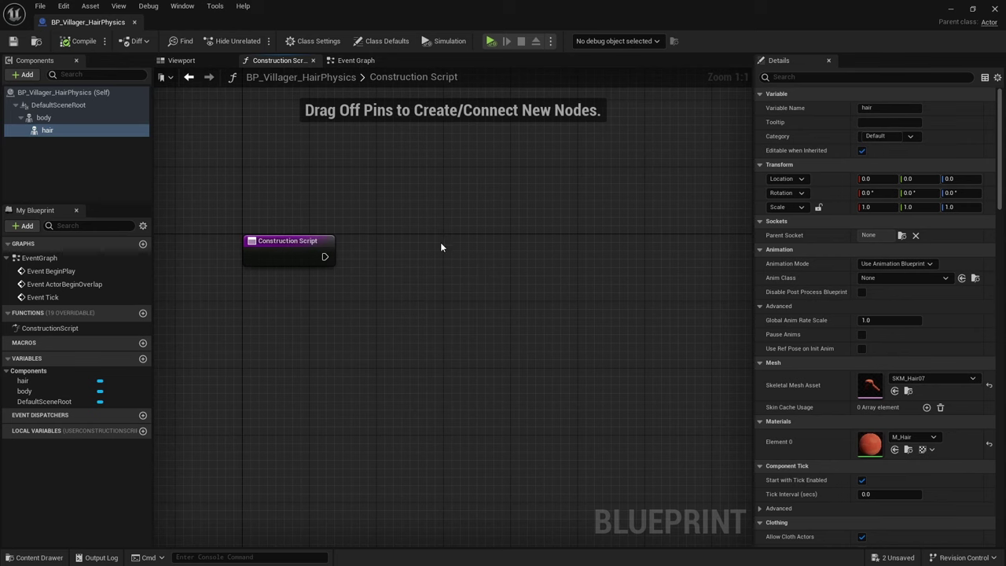
pyautogui.rightClick(476, 256)
pyautogui.write('set lead')
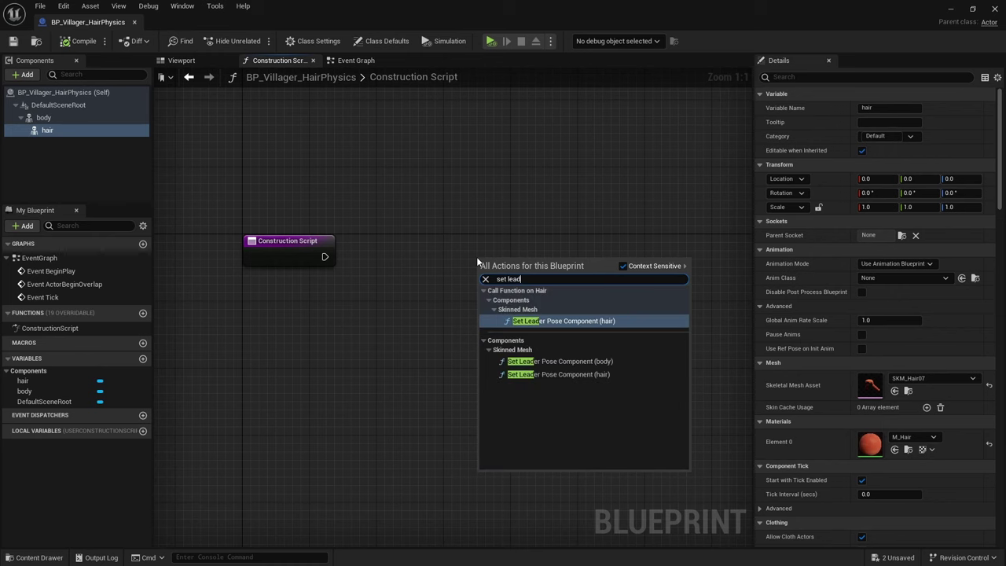
pyautogui.write('er pose')
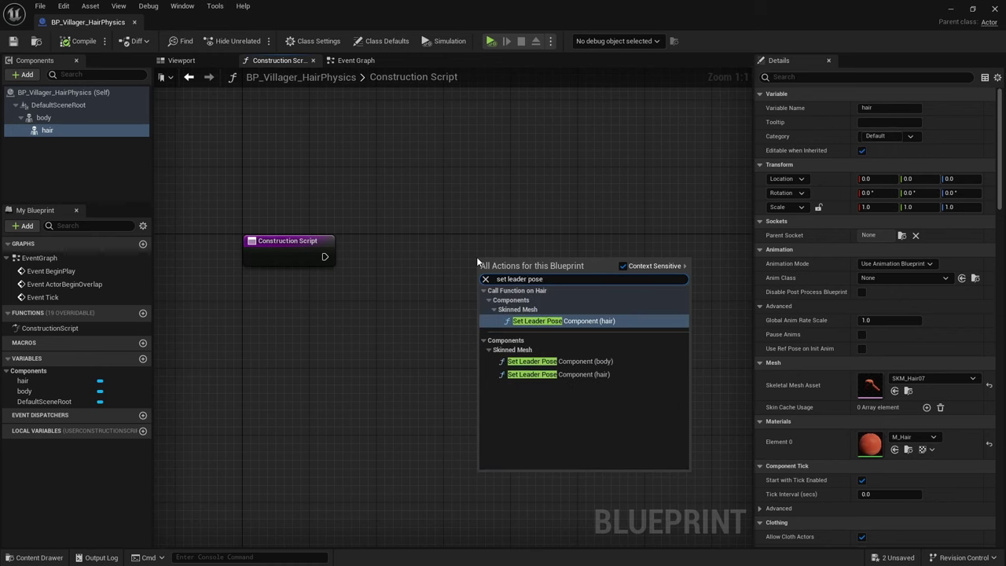
pyautogui.click(565, 320)
# Wire a body reference into New Leader Bone Component, link the node to the Construction Script's execution, and tidy the node layout
pyautogui.click(371, 305)
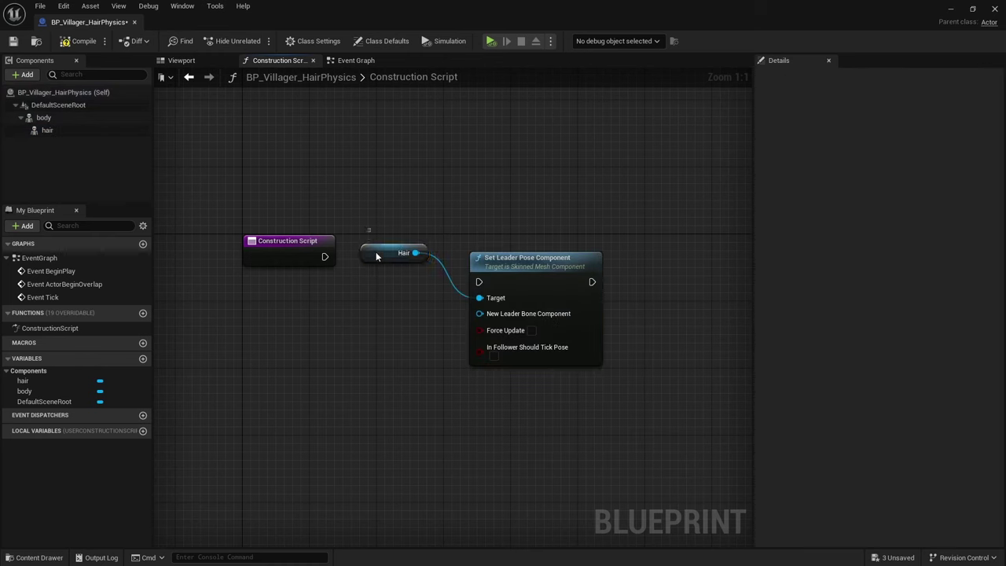
pyautogui.moveTo(376, 255); pyautogui.dragTo(376, 271)
pyautogui.moveTo(513, 268); pyautogui.dragTo(504, 258)
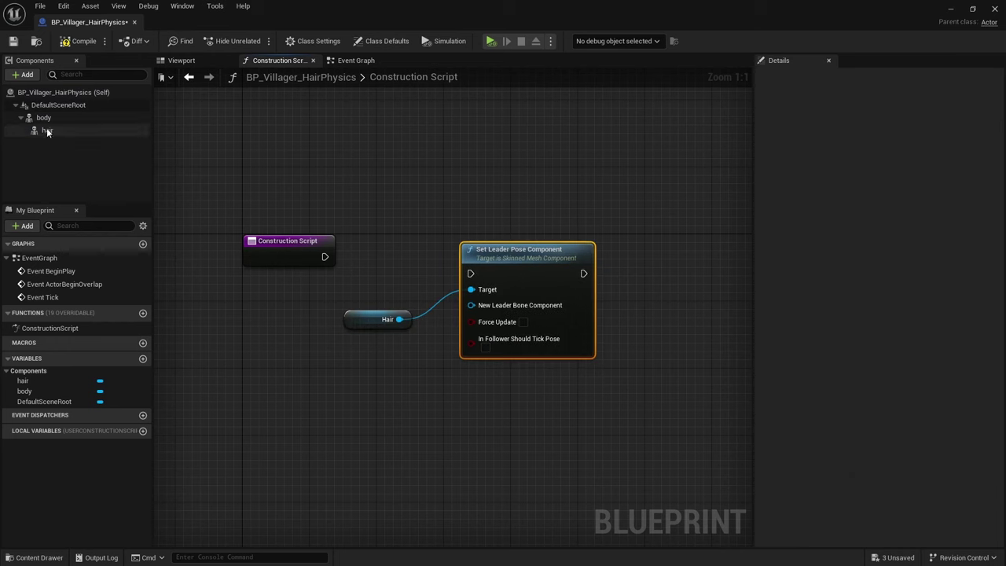
pyautogui.moveTo(43, 118); pyautogui.dragTo(287, 352)
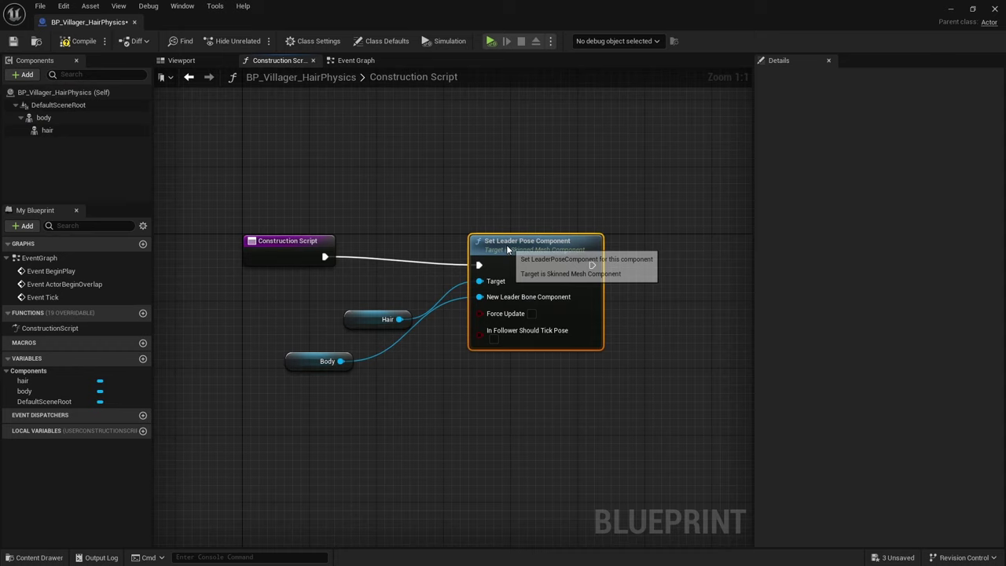
# Examine the walking villager from several angles to check whether the braided hair follows the body animation
pyautogui.click(180, 61)
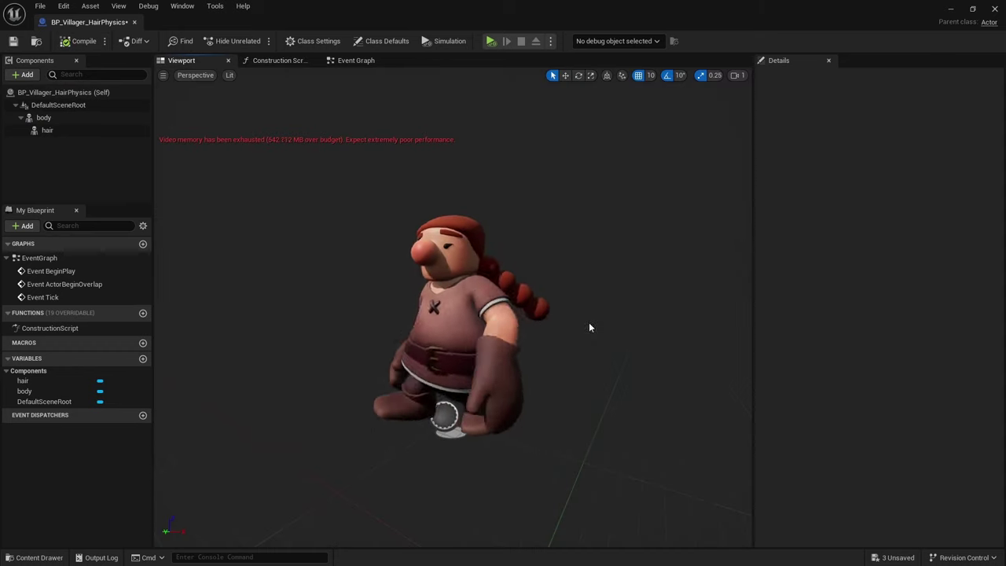
pyautogui.keyDown('alt'); pyautogui.moveTo(589, 322); pyautogui.dragTo(432, 280); pyautogui.keyUp('alt')
pyautogui.scroll(-3, 589, 322)
pyautogui.scroll(4, 474, 336)
pyautogui.scroll(-3, 485, 294)
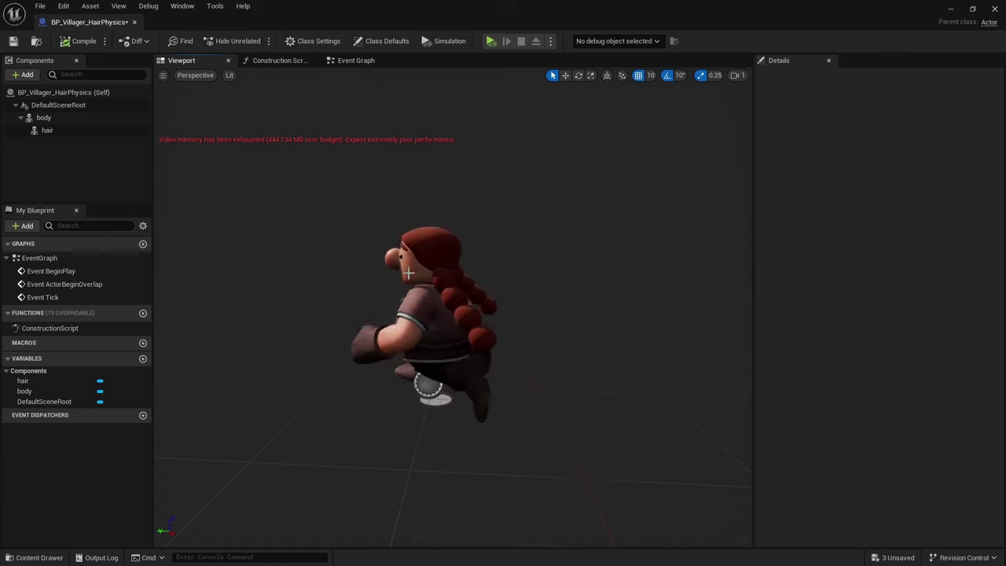
pyautogui.keyDown('alt'); pyautogui.moveTo(481, 257); pyautogui.dragTo(528, 269); pyautogui.keyUp('alt')
pyautogui.moveTo(467, 277)
pyautogui.mouseDown()
pyautogui.moveTo(508, 299)
pyautogui.moveTo(451, 267)
pyautogui.mouseUp()
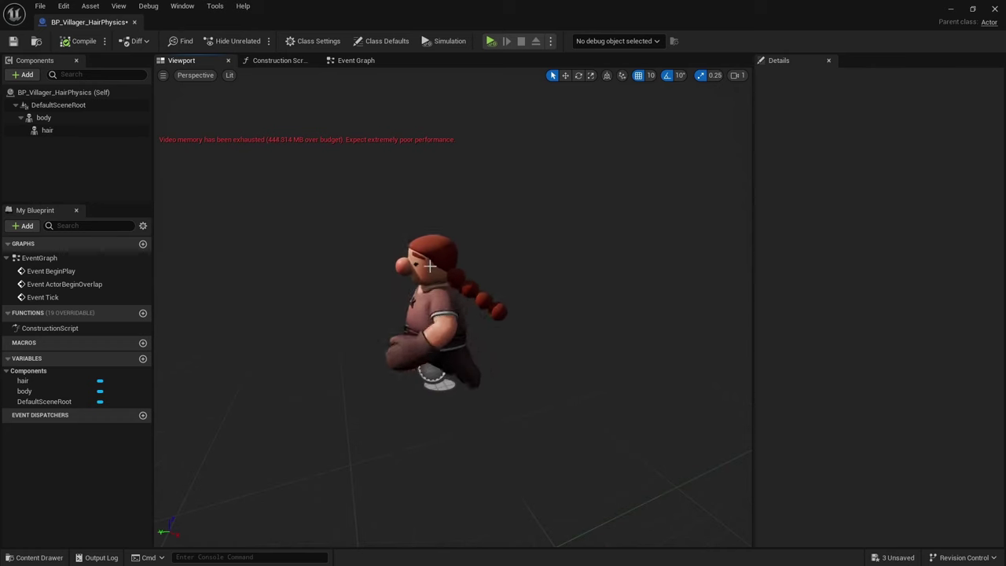
pyautogui.keyDown('alt'); pyautogui.moveTo(429, 265); pyautogui.dragTo(484, 279); pyautogui.keyUp('alt')
pyautogui.scroll(4, 484, 279)
# Compile and save the Blueprint, and disconnect Set Leader Pose Component from the Construction Script's execution
pyautogui.click(79, 40)
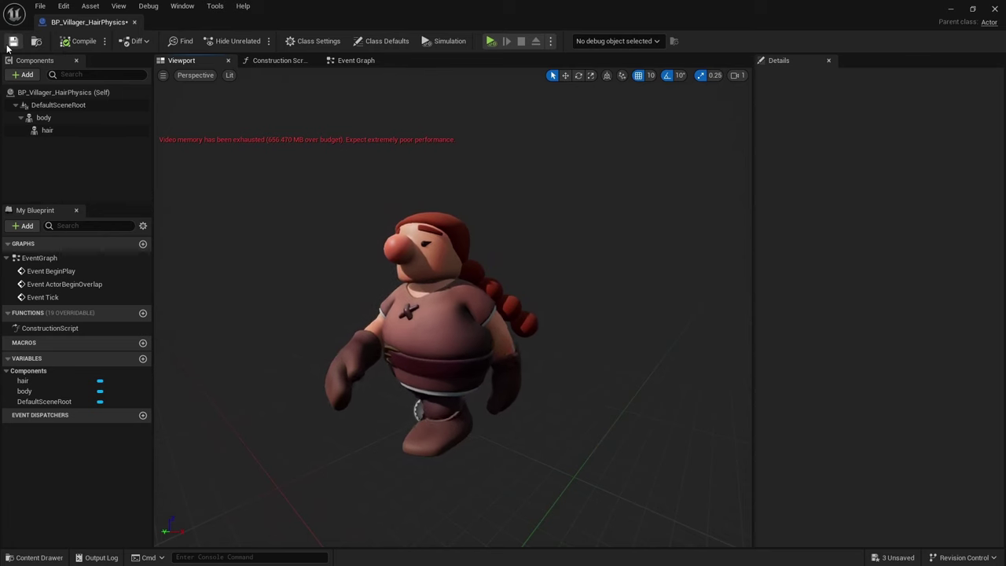
pyautogui.click(276, 60)
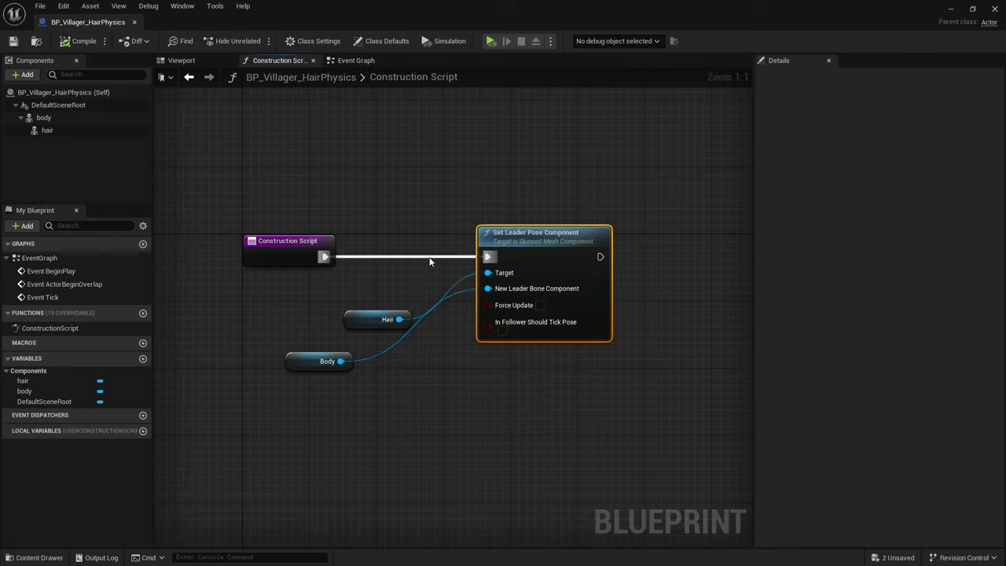
pyautogui.click(181, 61)
# Create an Animation Blueprint from SKM_Hair07 in the Meshes folder and name it Villager_HairPhysics_AnimBlueprint
pyautogui.click(949, 8)
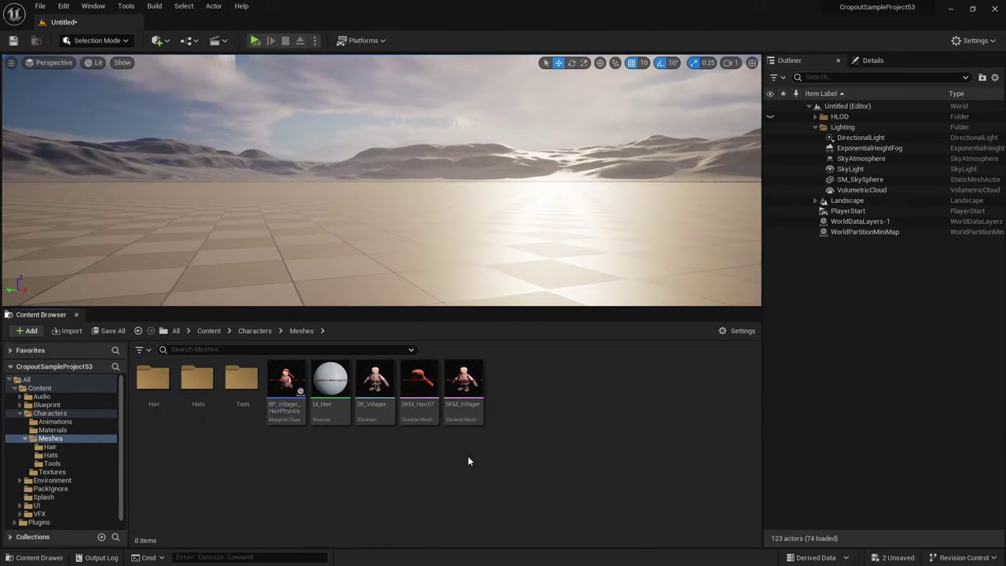
pyautogui.rightClick(428, 404)
pyautogui.moveTo(529, 83)
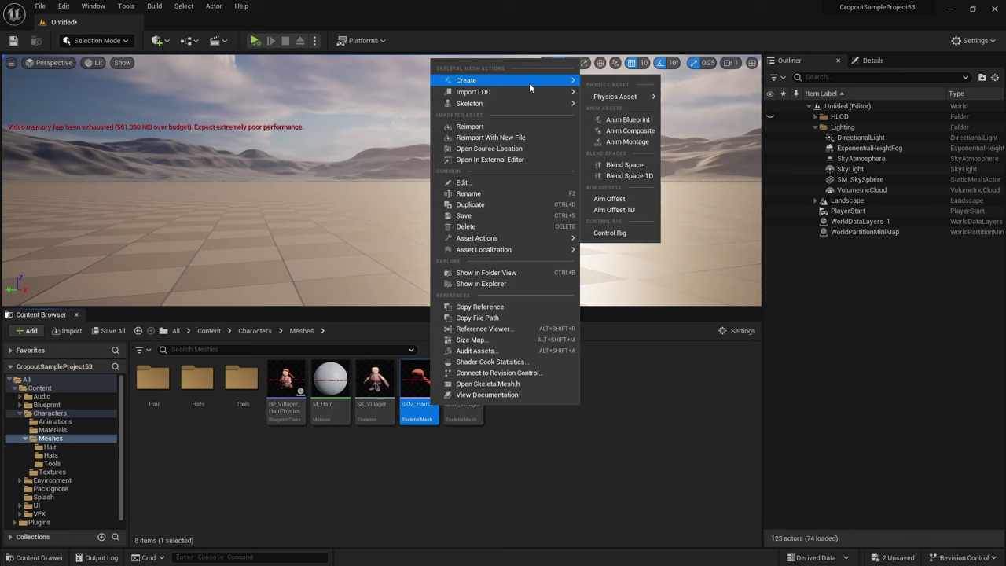
pyautogui.click(626, 119)
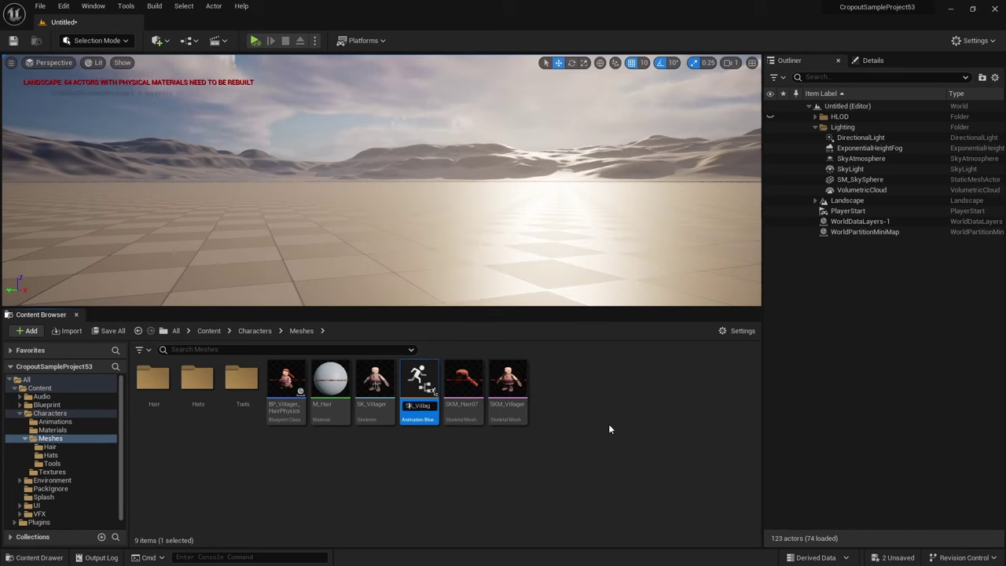
pyautogui.press('Delete')
pyautogui.press('Delete')
pyautogui.press('Right')
pyautogui.press('Right')
pyautogui.press('Right')
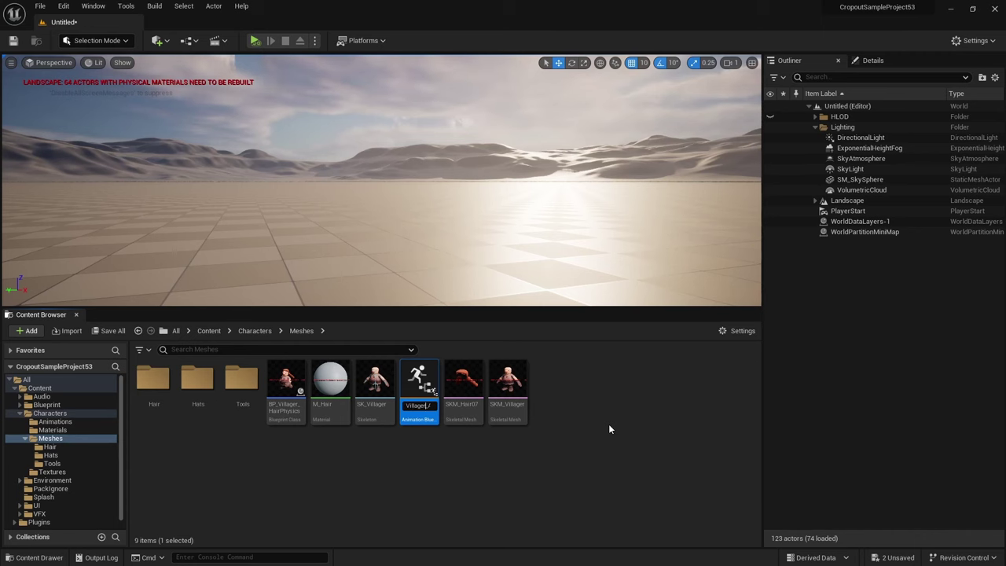
pyautogui.write('HairPhysics_')
pyautogui.press('Return')
# Open Villager_HairPhysics_AnimBlueprint and add a Copy Pose From Mesh node to its AnimGraph
pyautogui.doubleClick(493, 391)
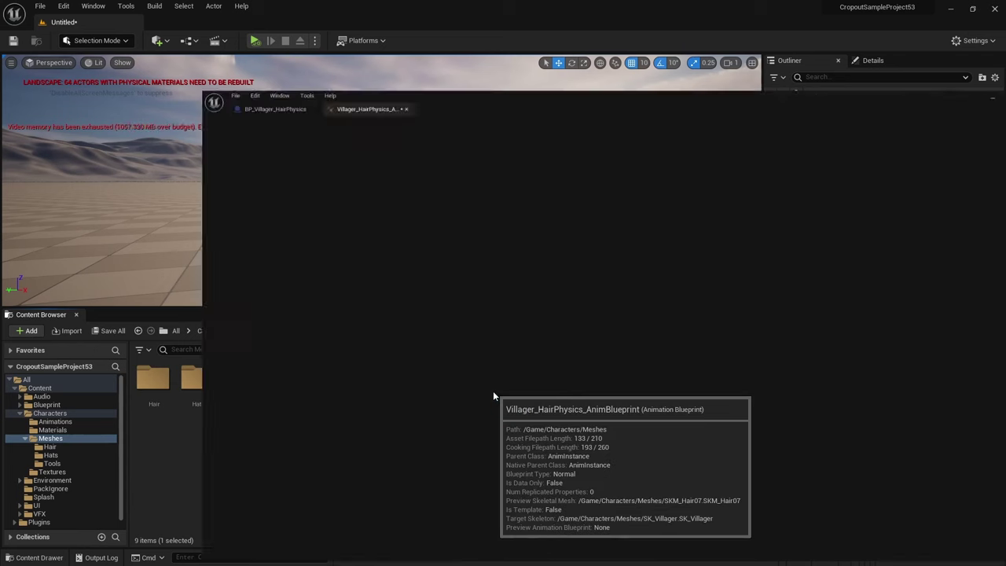
pyautogui.moveTo(580, 242); pyautogui.dragTo(657, 225)
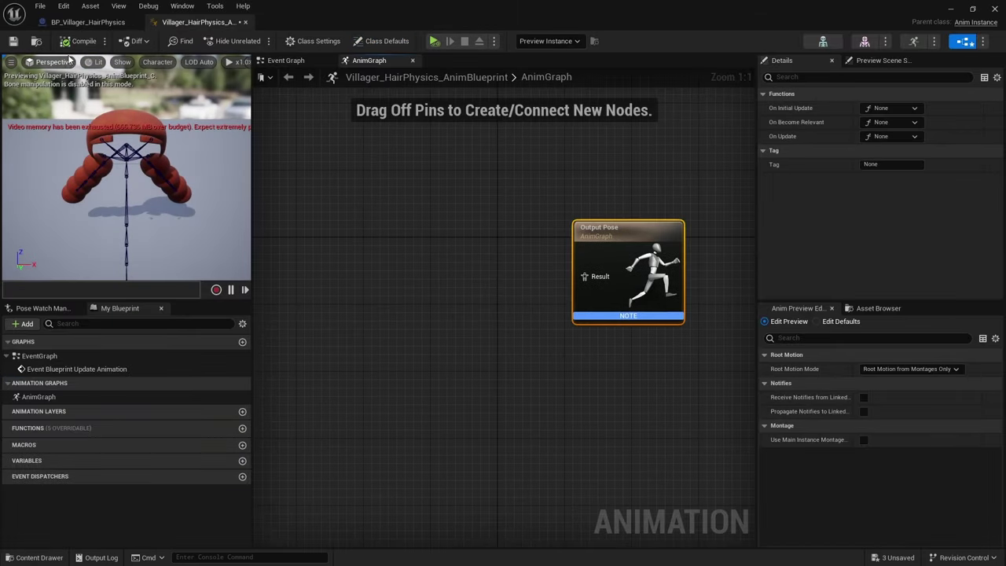
pyautogui.moveTo(499, 308); pyautogui.dragTo(498, 297, button='right')
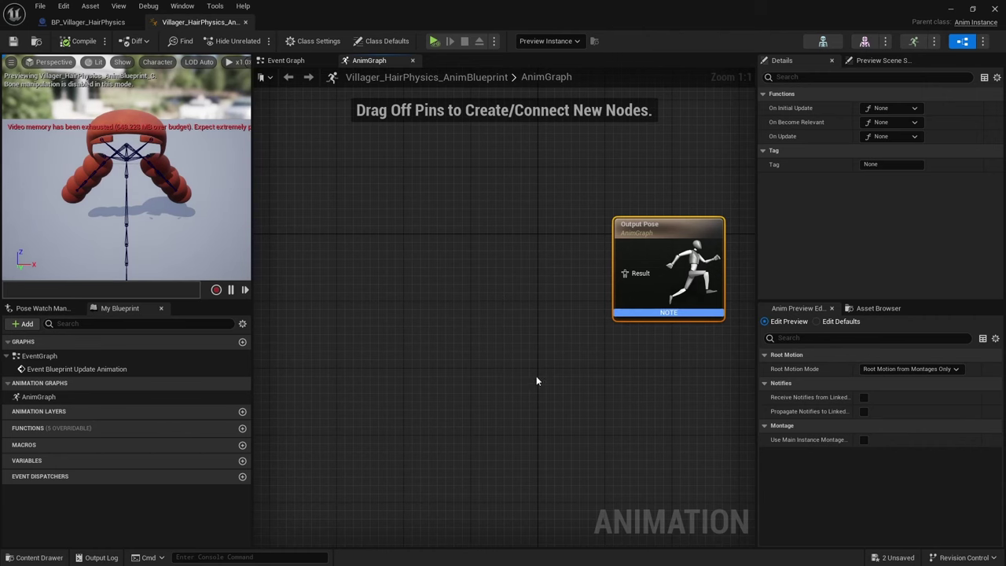
pyautogui.rightClick(468, 313)
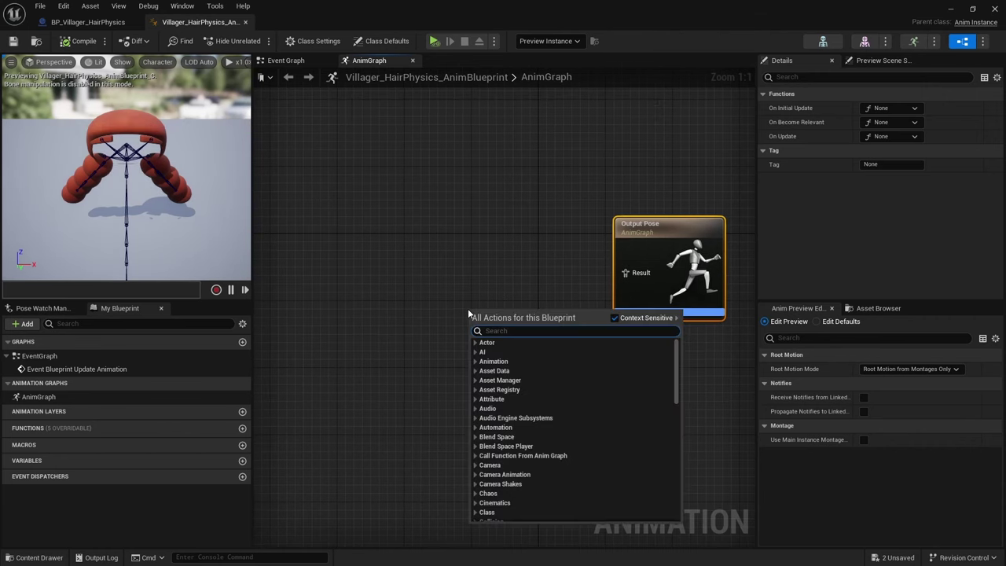
pyautogui.write('copy')
pyautogui.click(527, 344)
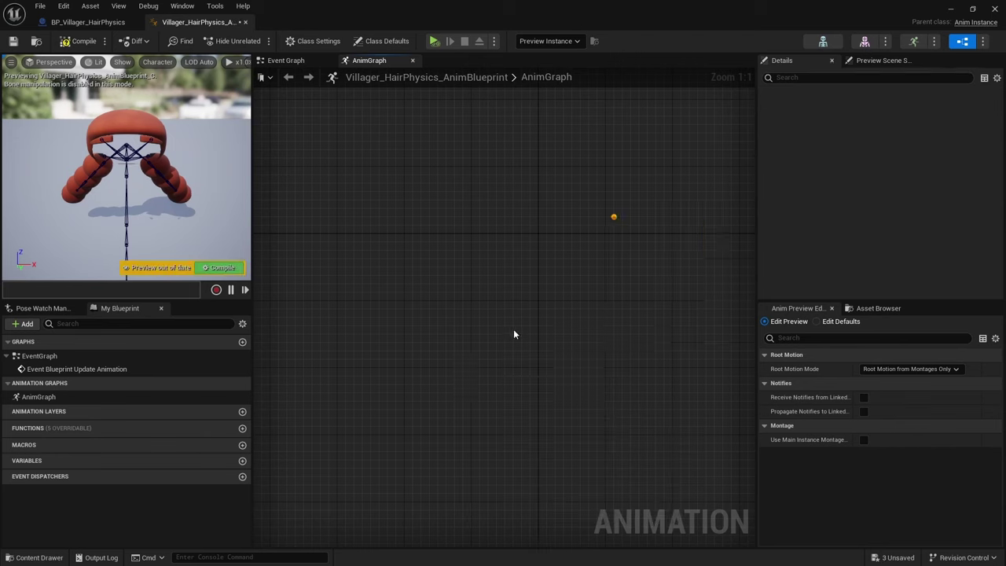
# Connect Copy Pose From Mesh to the Output Pose result, align the nodes, and save the Animation Blueprint
pyautogui.moveTo(402, 320); pyautogui.dragTo(535, 339, button='right')
pyautogui.moveTo(512, 263); pyautogui.dragTo(528, 297)
pyautogui.moveTo(594, 344); pyautogui.dragTo(445, 313, button='right')
pyautogui.moveTo(415, 274); pyautogui.dragTo(482, 258)
pyautogui.click(13, 41)
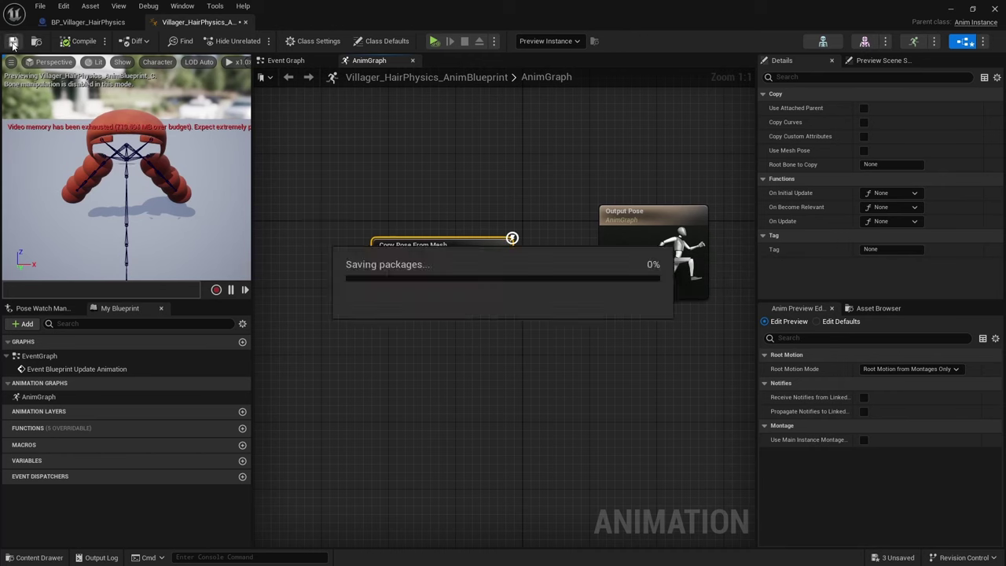
# Set the hair component's Anim Class to Villager_HairPhysics_AnimBlueprint in BP_Villager_HairPhysics and save it
pyautogui.click(76, 24)
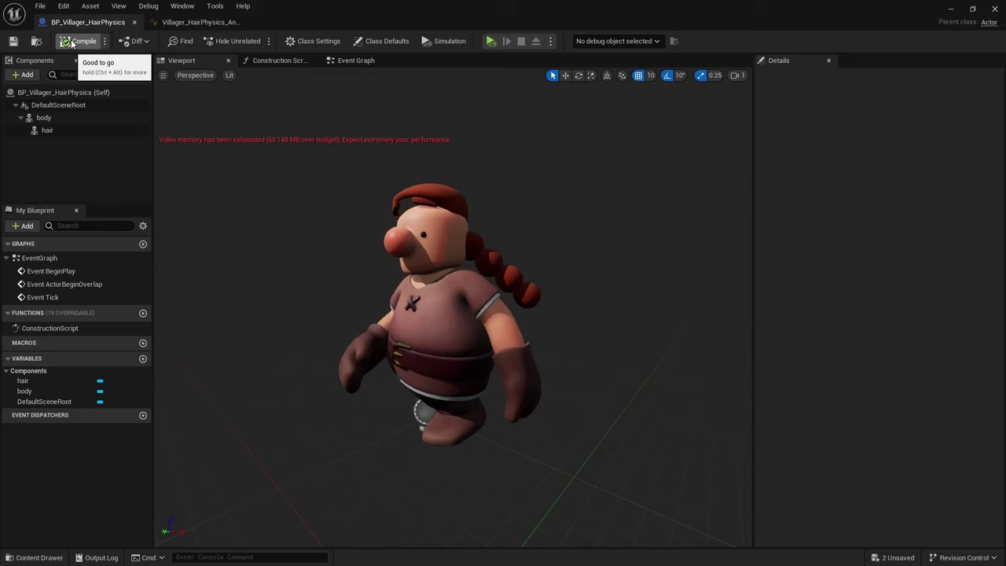
pyautogui.click(49, 131)
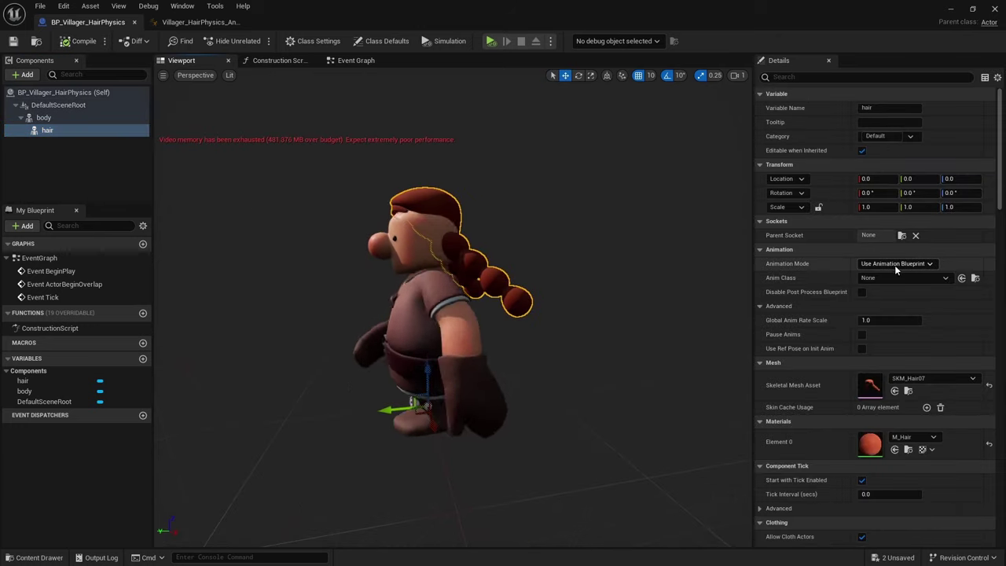
pyautogui.click(898, 279)
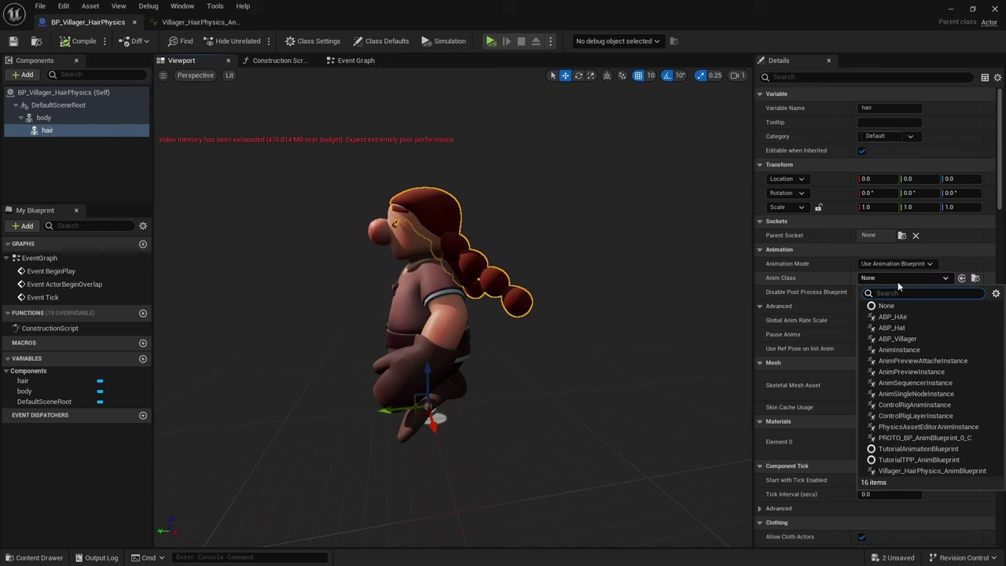
pyautogui.write('villa')
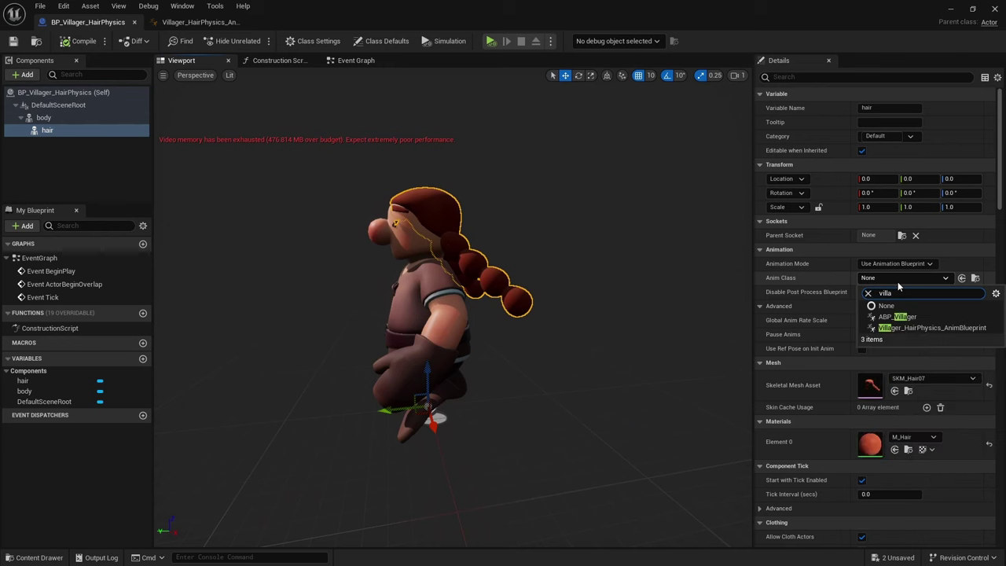
pyautogui.click(929, 327)
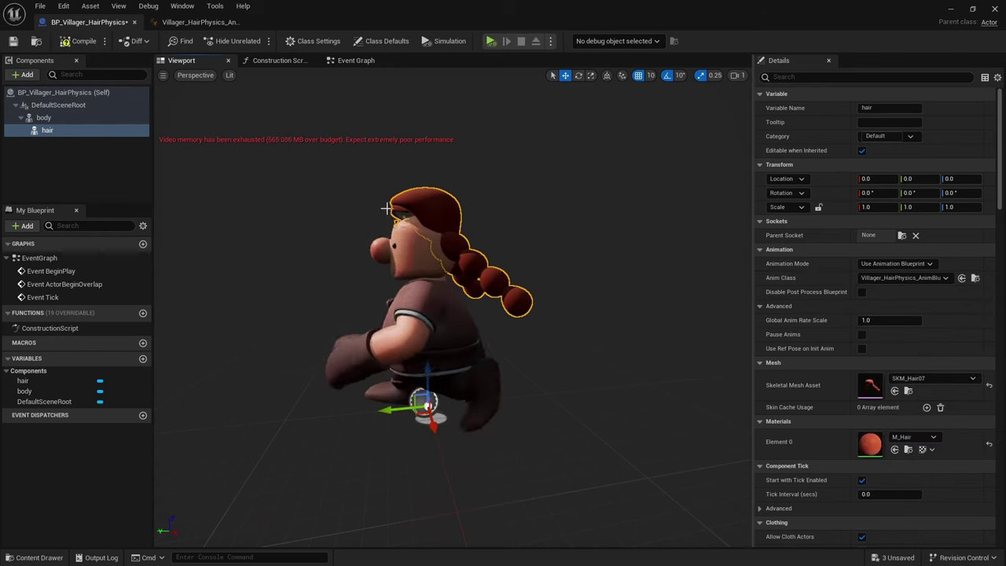
pyautogui.click(12, 41)
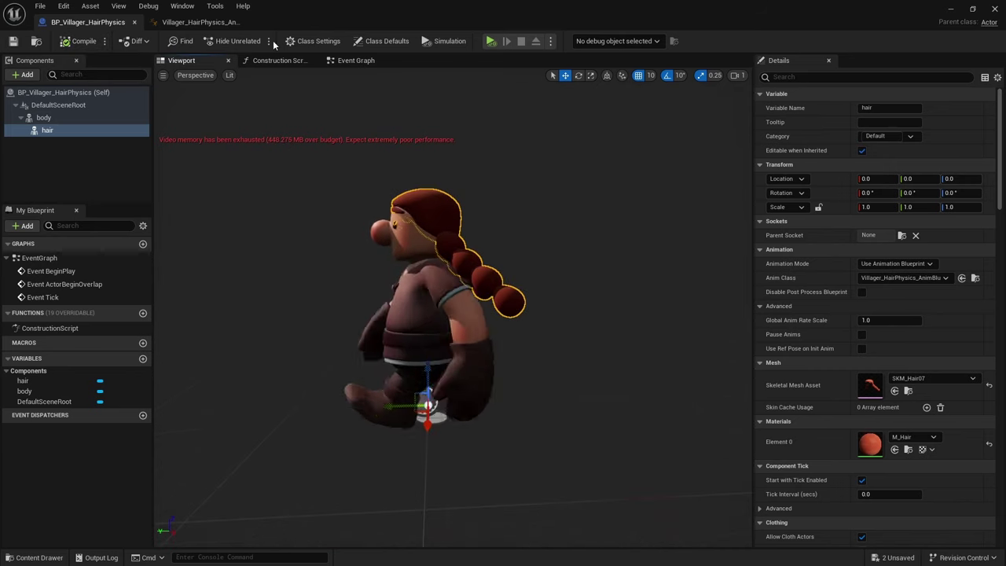
# Enable Use Attached Parent, Copy Curves, Copy Custom Attributes and Use Mesh Pose on the Copy Pose From Mesh node, and save the Animation Blueprint
pyautogui.click(201, 22)
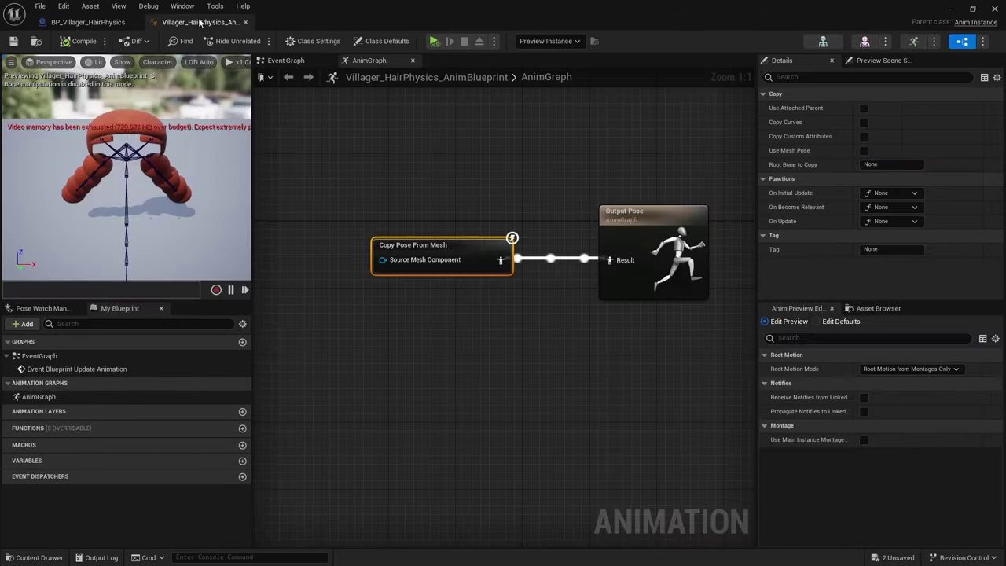
pyautogui.click(864, 108)
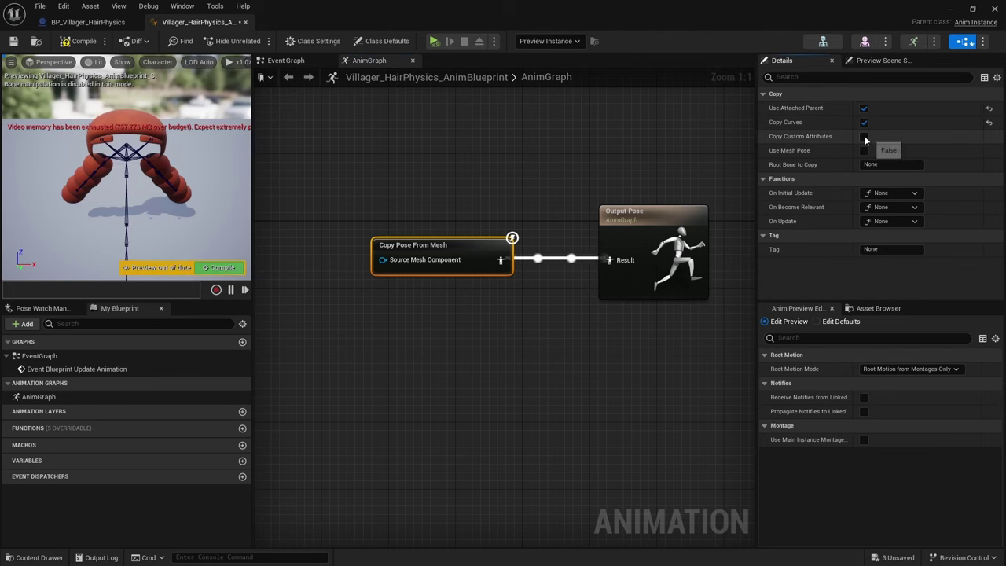
pyautogui.click(864, 137)
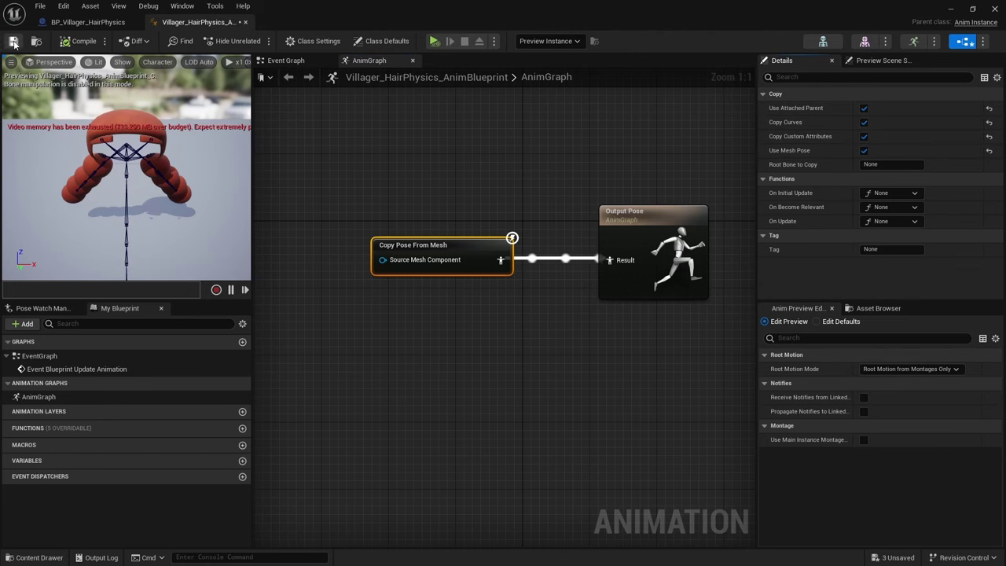
# Examine from several angles how the hair component follows the animated body in the BP_Villager_HairPhysics viewport
pyautogui.click(88, 22)
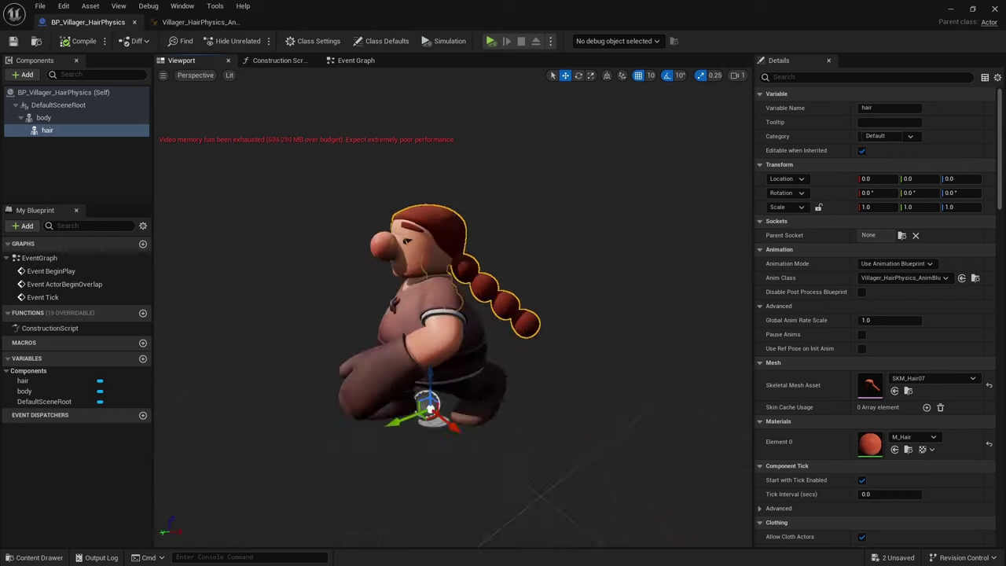
pyautogui.keyDown('alt'); pyautogui.moveTo(461, 379); pyautogui.dragTo(330, 377); pyautogui.keyUp('alt')
pyautogui.click(470, 322)
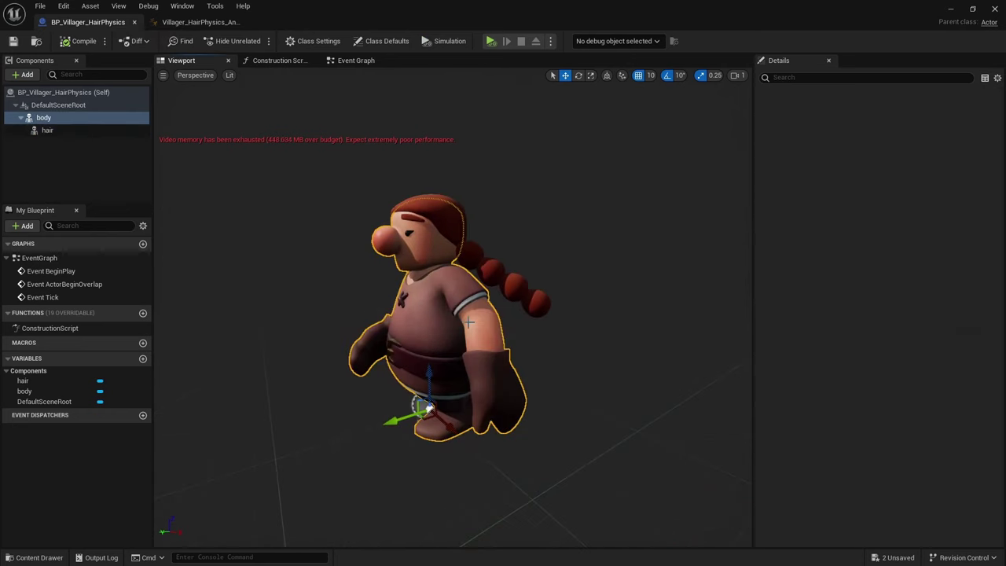
pyautogui.click(56, 130)
pyautogui.click(43, 117)
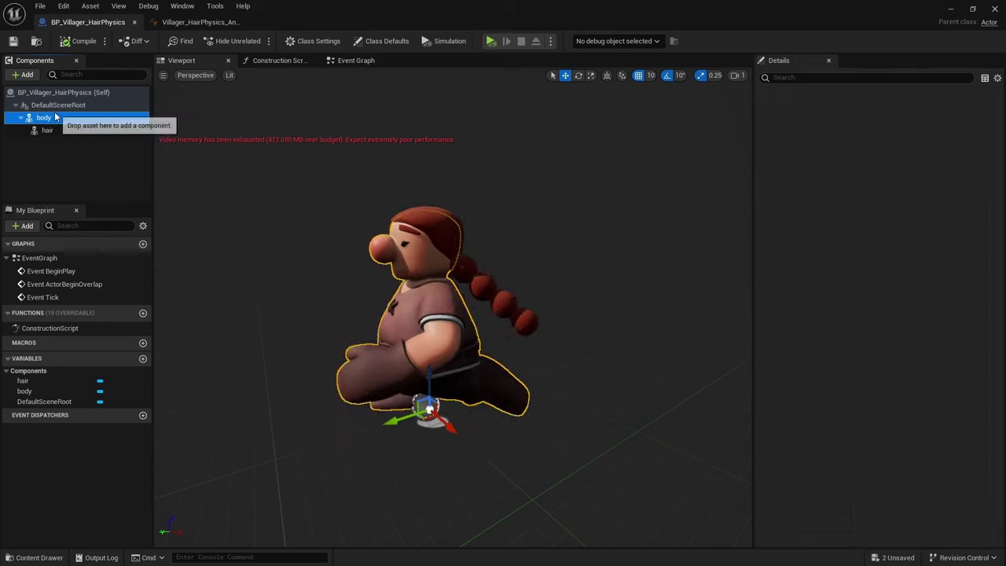
pyautogui.moveTo(363, 318)
pyautogui.keyDown('alt'); pyautogui.mouseDown()
pyautogui.moveTo(416, 318)
pyautogui.moveTo(363, 318)
pyautogui.mouseUp(); pyautogui.keyUp('alt')
pyautogui.scroll(-4, 363, 318)
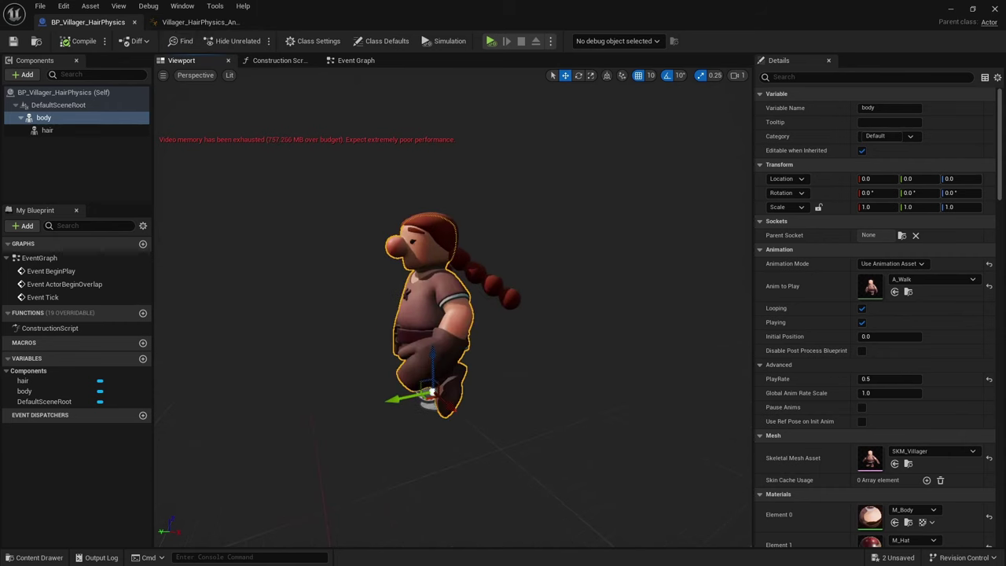
pyautogui.moveTo(462, 328)
pyautogui.keyDown('alt'); pyautogui.mouseDown()
pyautogui.moveTo(542, 328)
pyautogui.moveTo(462, 328)
pyautogui.mouseUp(); pyautogui.keyUp('alt')
pyautogui.keyDown('alt'); pyautogui.moveTo(519, 358); pyautogui.dragTo(479, 356); pyautogui.keyUp('alt')
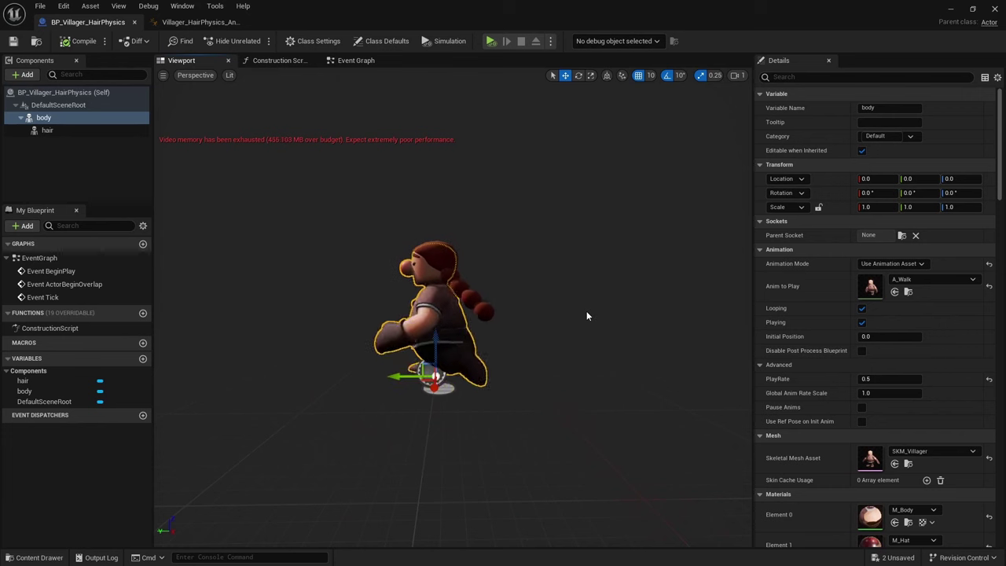
# Create and assign a physics asset for SKM_Hair07 in the Meshes folder, using the Sphere primitive type and a minimum bone size of 1.0
pyautogui.click(950, 9)
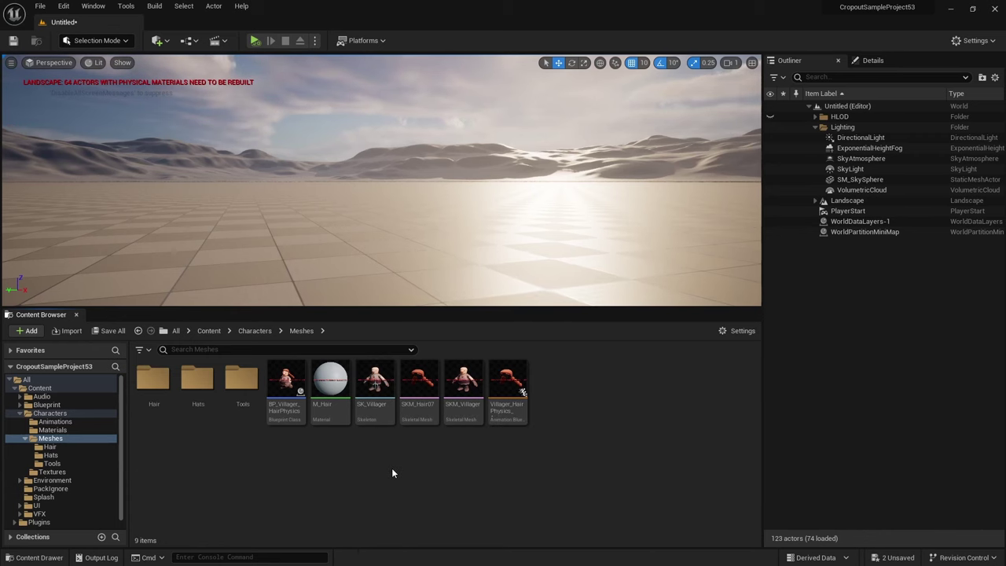
pyautogui.rightClick(419, 414)
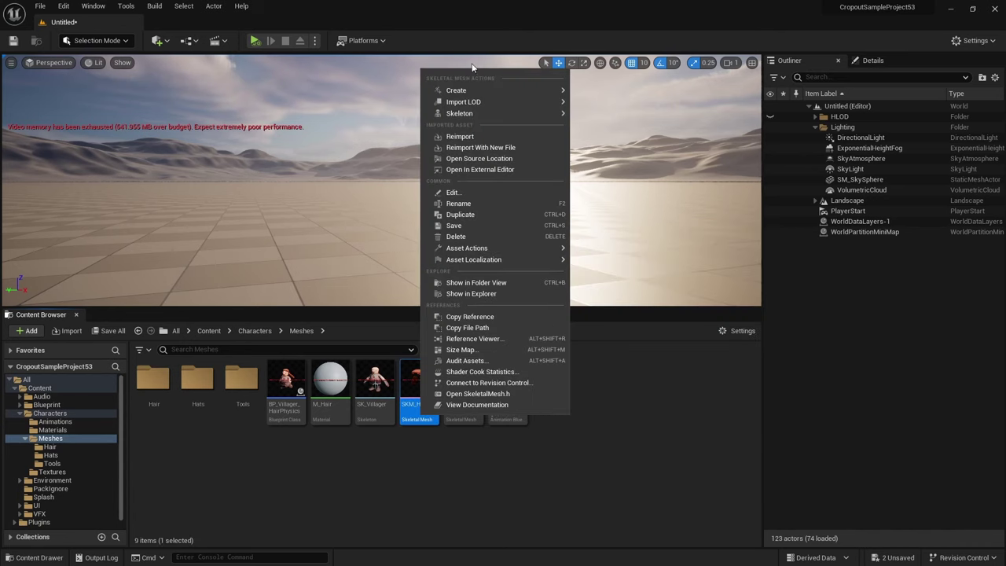
pyautogui.moveTo(512, 93)
pyautogui.moveTo(617, 106)
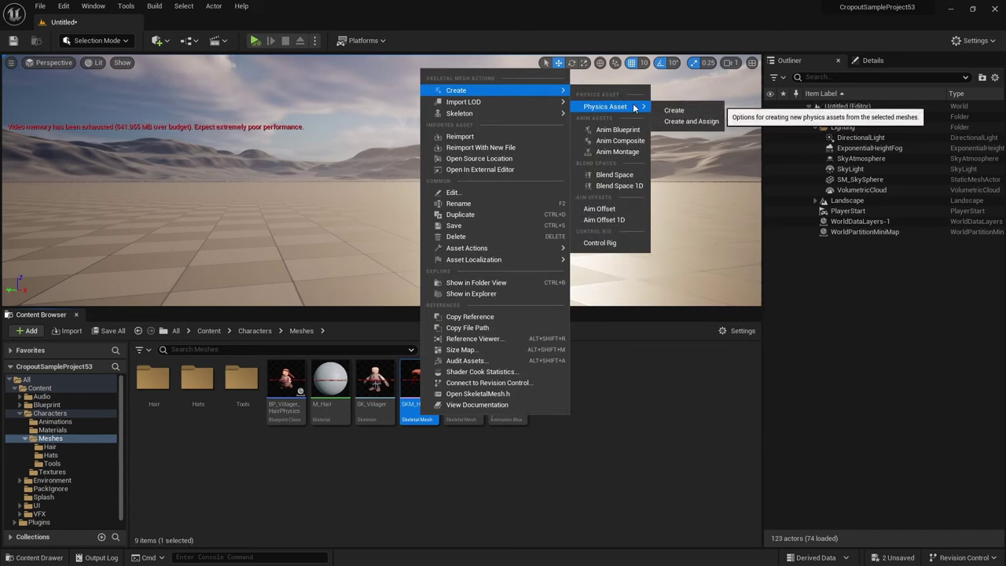
pyautogui.click(692, 122)
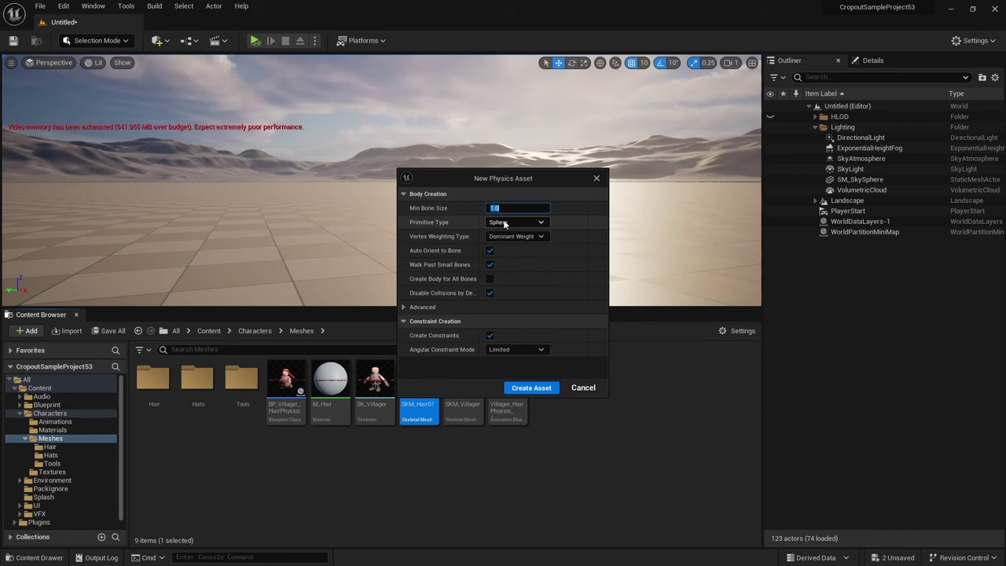
pyautogui.click(539, 391)
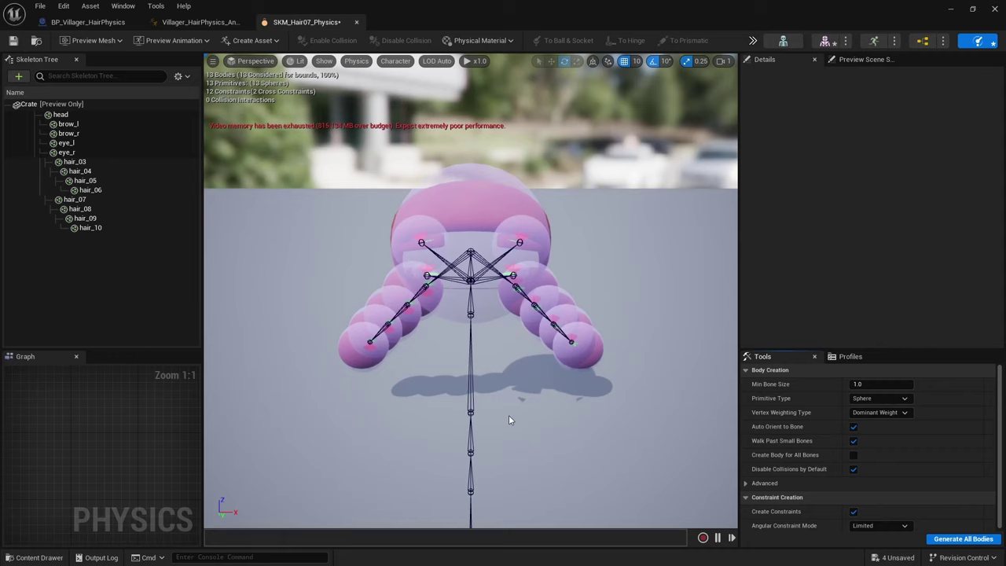
# Delete the brow_l, brow_r, eye_l and eye_r bodies from the SKM_Hair07_Physics asset
pyautogui.moveTo(525, 357); pyautogui.dragTo(361, 330, button='right')
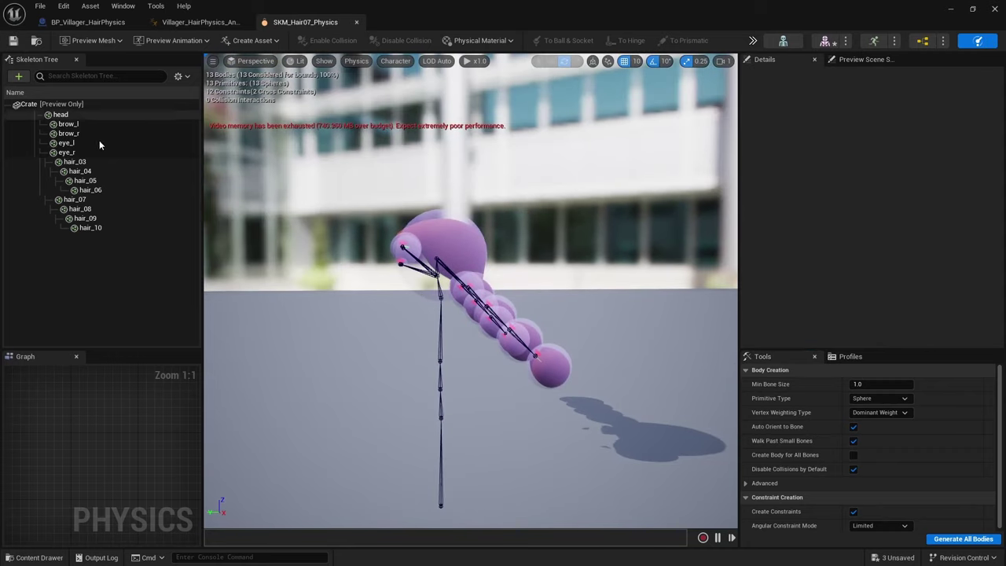
pyautogui.moveTo(396, 261); pyautogui.dragTo(323, 263)
pyautogui.click(434, 265)
pyautogui.click(78, 124)
pyautogui.keyDown('shift'); pyautogui.click(78, 152); pyautogui.keyUp('shift')
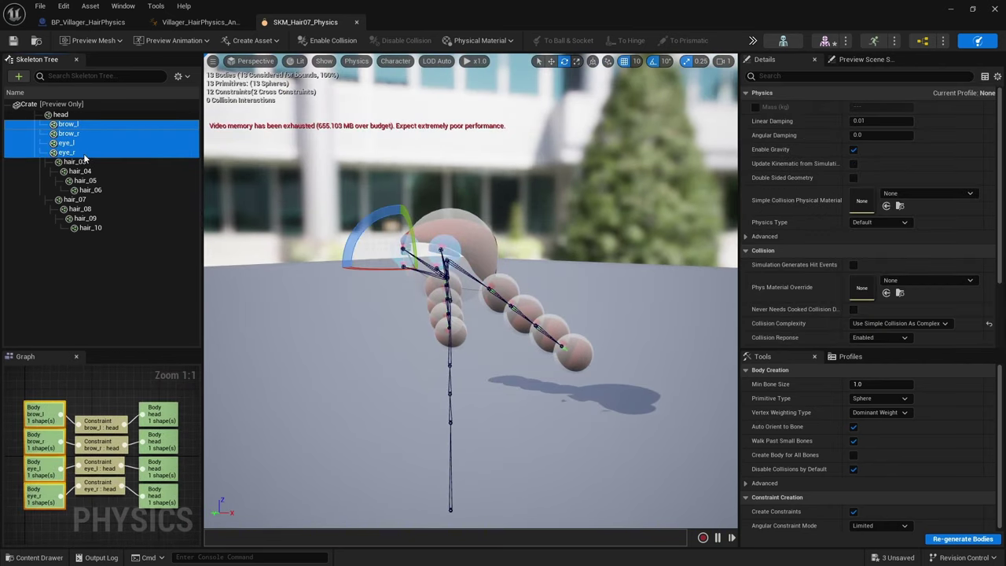
pyautogui.press('Delete')
pyautogui.moveTo(542, 103); pyautogui.dragTo(511, 104)
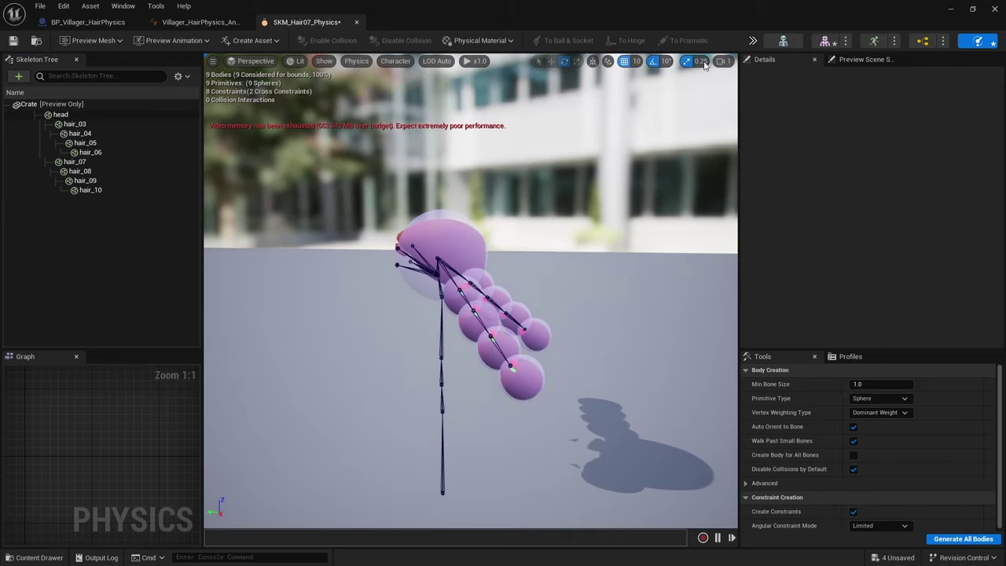
# Simulate the hair physics asset, pull its bodies around to test them, save the asset and stop the simulation
pyautogui.click(773, 76)
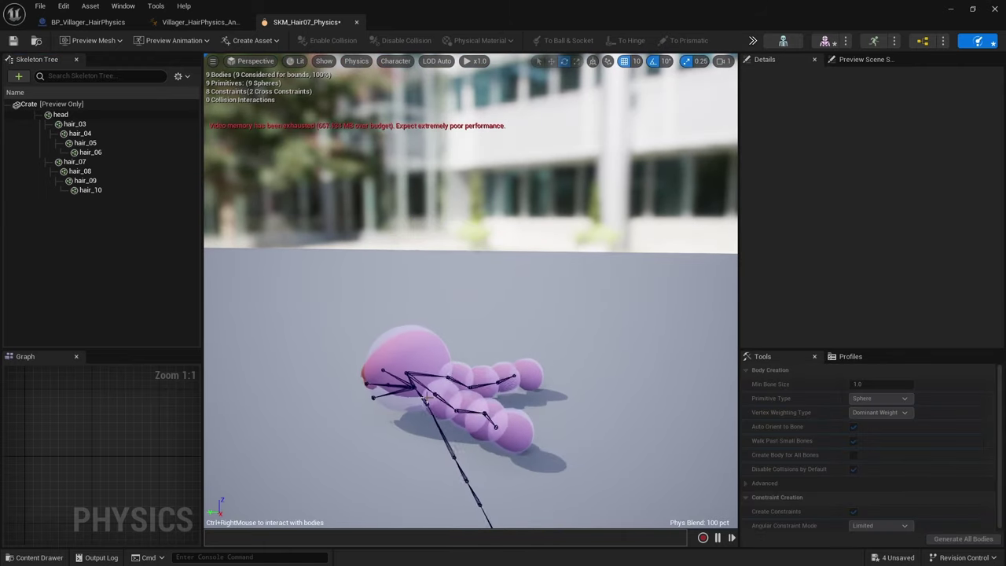
pyautogui.keyDown('ctrl'); pyautogui.moveTo(406, 354); pyautogui.dragTo(578, 205, button='right'); pyautogui.keyUp('ctrl')
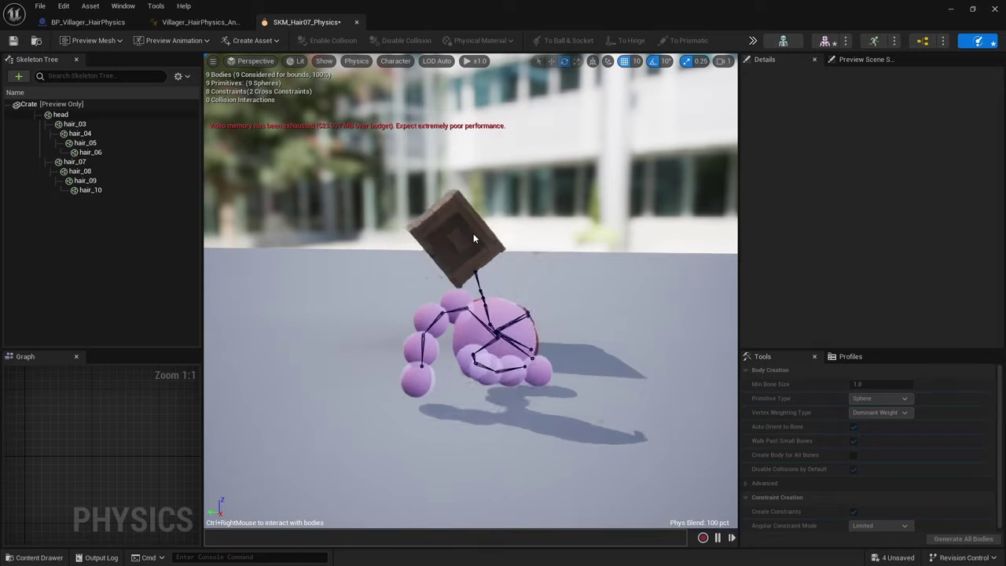
pyautogui.hotkey('ctrl', 's')
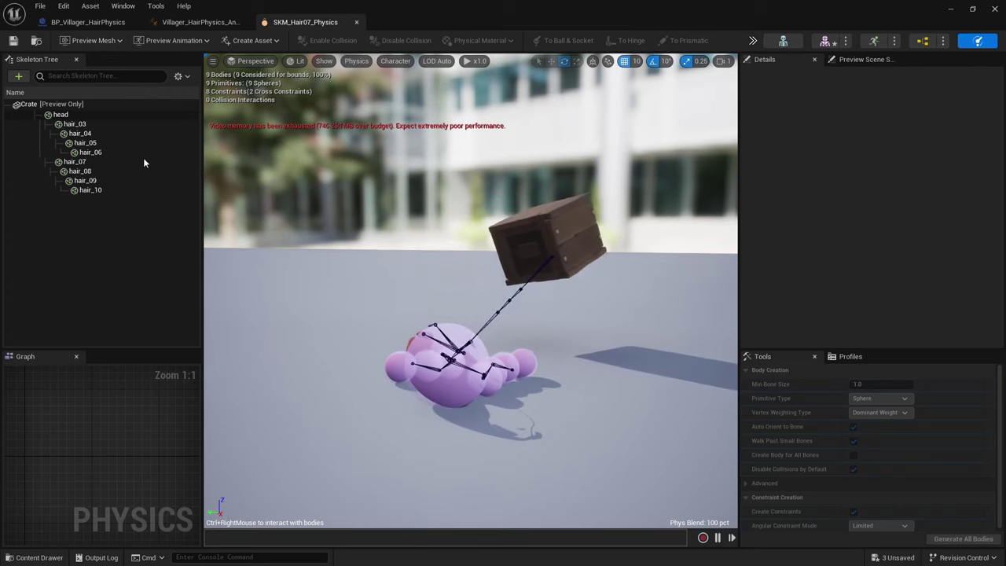
pyautogui.click(754, 41)
pyautogui.click(770, 83)
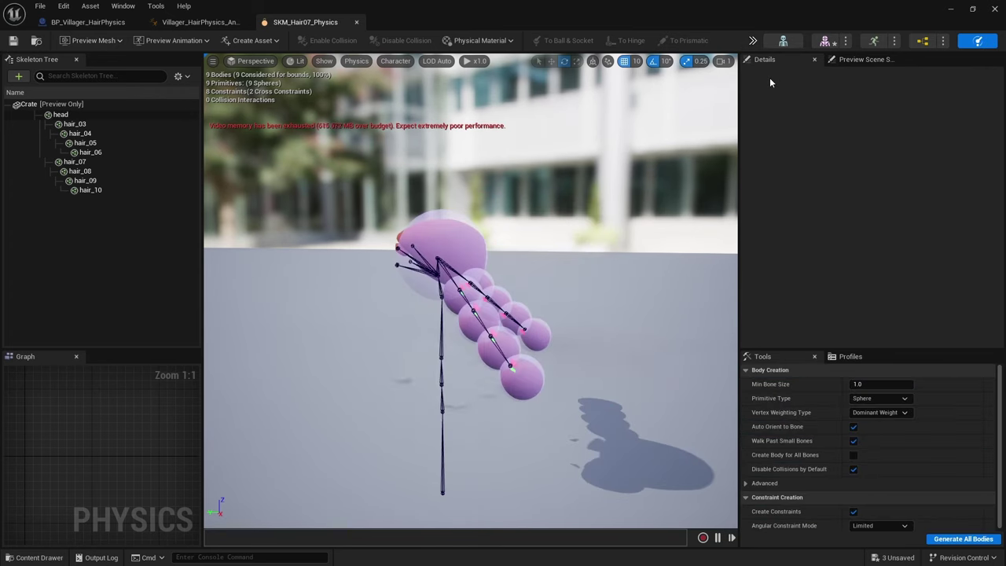
# Set the physics type of all hair bodies from hair_03 to hair_10 to Simulated
pyautogui.click(74, 124)
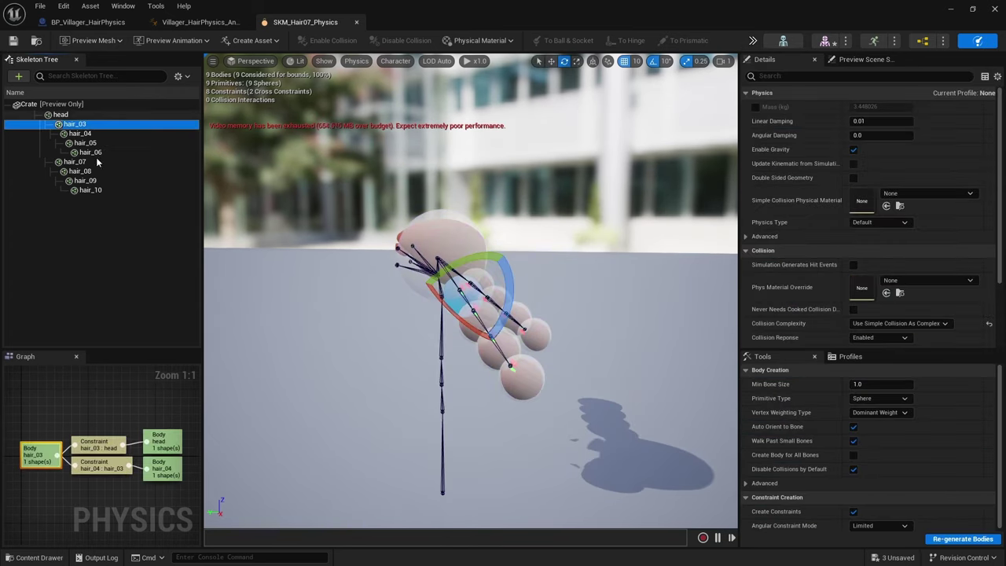
pyautogui.keyDown('shift'); pyautogui.click(91, 191); pyautogui.keyUp('shift')
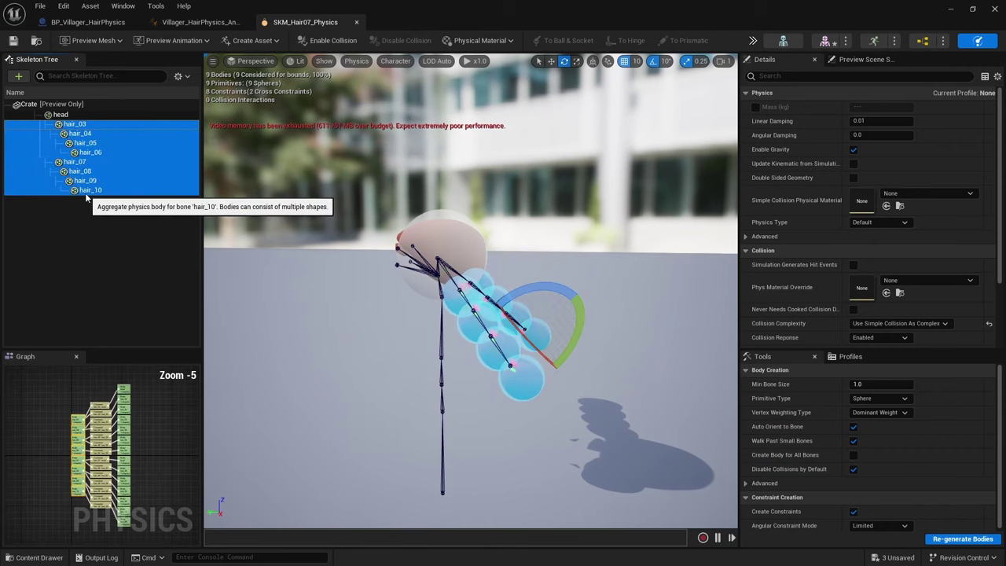
pyautogui.rightClick(112, 158)
pyautogui.moveTo(224, 159)
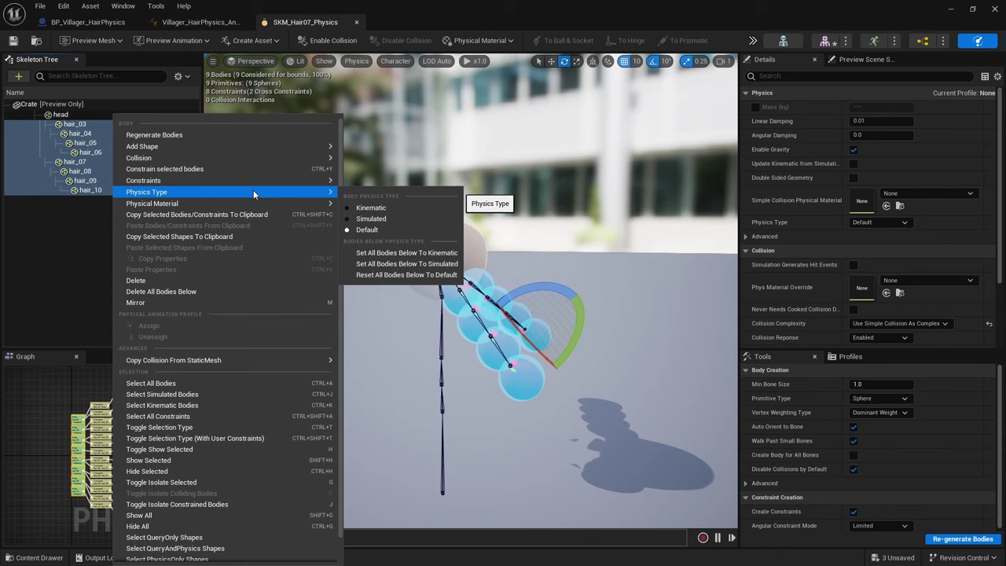
pyautogui.click(401, 219)
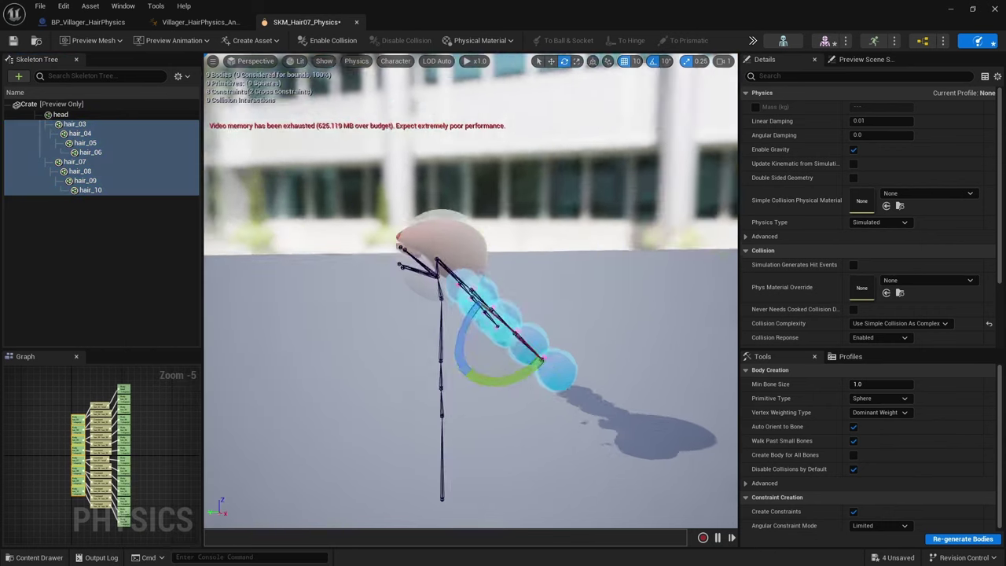
# Set the head body's physics type to Kinematic
pyautogui.click(475, 223)
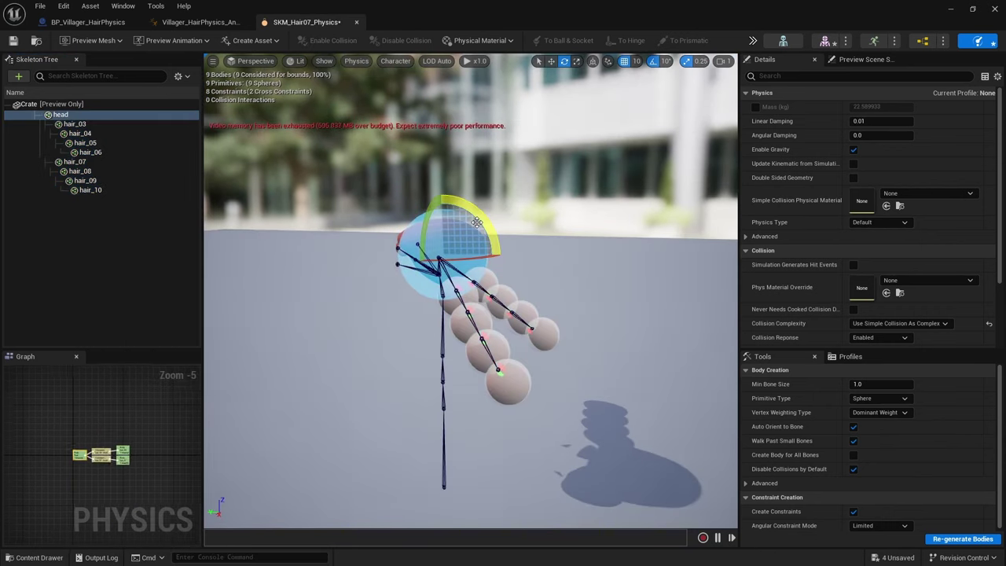
pyautogui.rightClick(96, 117)
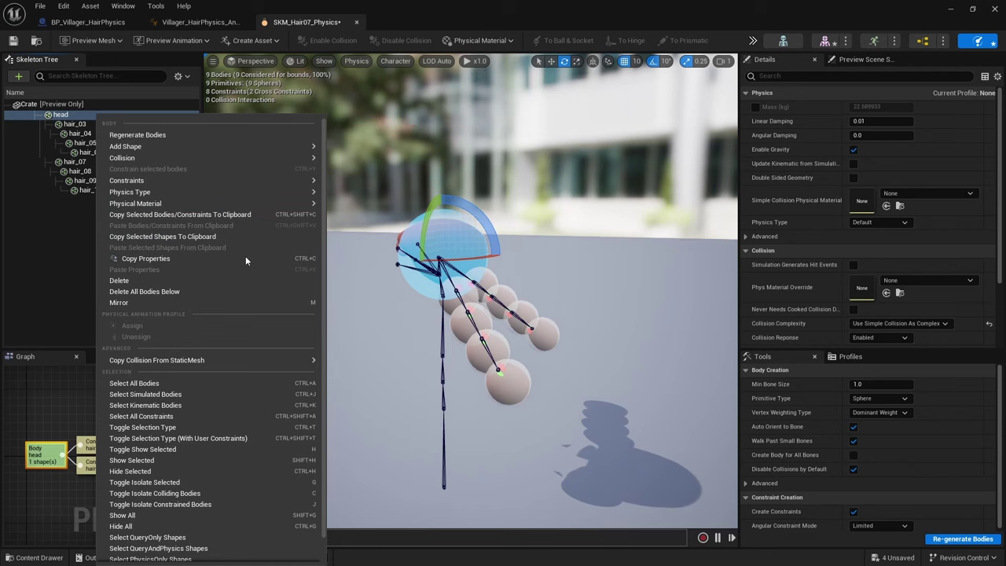
pyautogui.moveTo(267, 191)
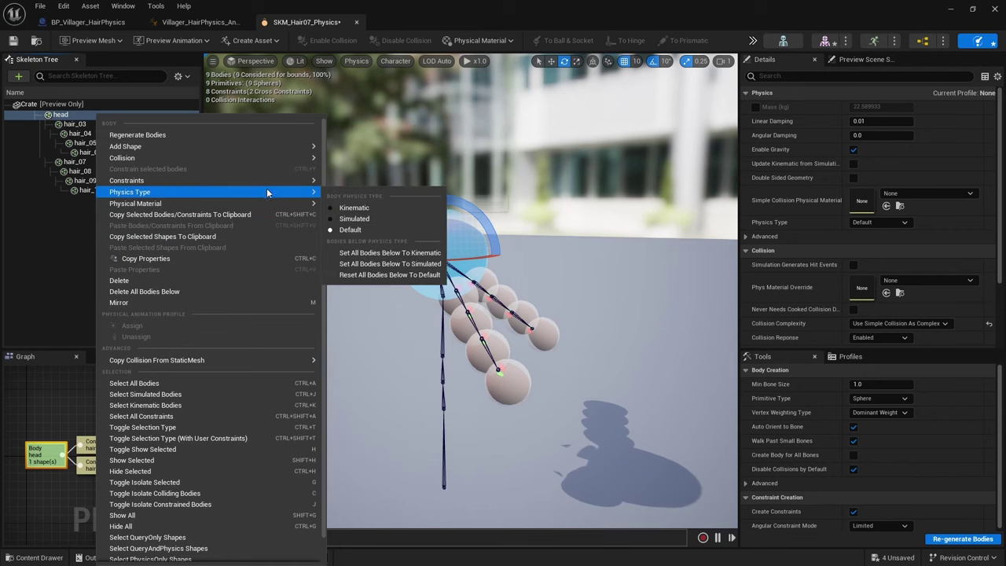
pyautogui.click(388, 208)
pyautogui.click(305, 297)
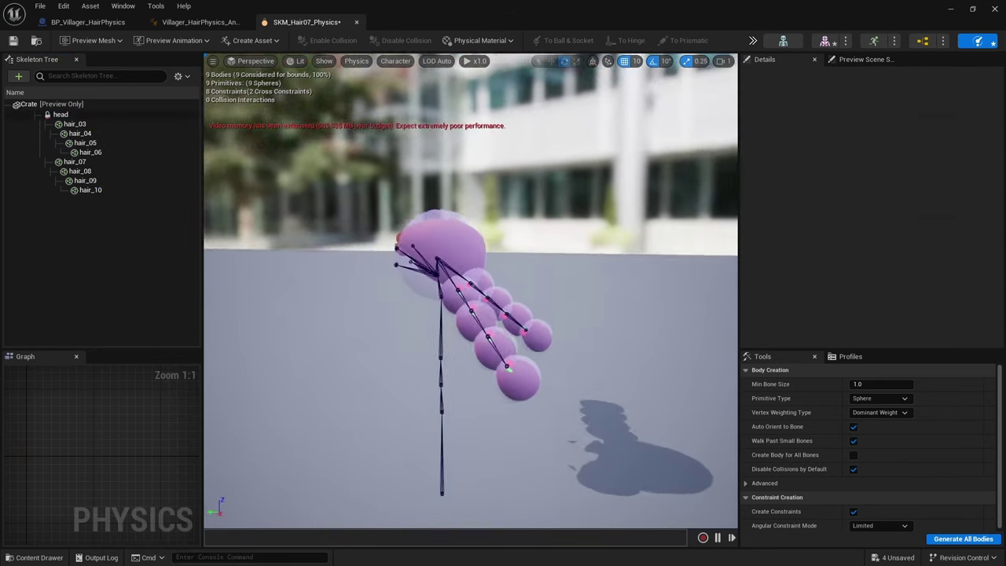
# Simulate the braids with the fixed head body, observe their motion from different angles, stop the simulation and save the physics asset
pyautogui.click(756, 40)
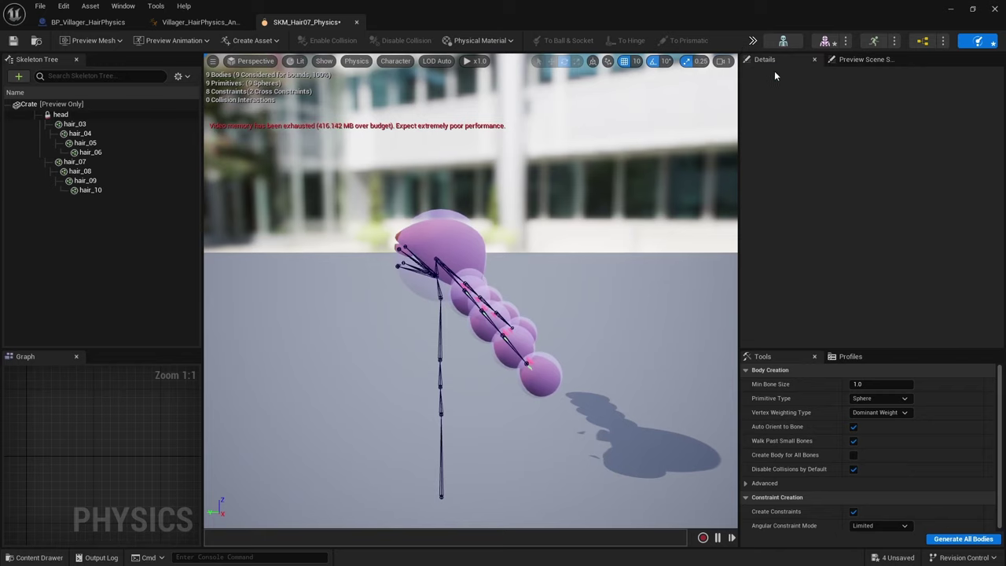
pyautogui.keyDown('alt'); pyautogui.moveTo(544, 257); pyautogui.dragTo(519, 233); pyautogui.keyUp('alt')
pyautogui.moveTo(512, 346)
pyautogui.keyDown('alt'); pyautogui.mouseDown()
pyautogui.moveTo(362, 353)
pyautogui.moveTo(503, 351)
pyautogui.mouseUp(); pyautogui.keyUp('alt')
pyautogui.click(752, 41)
pyautogui.click(775, 78)
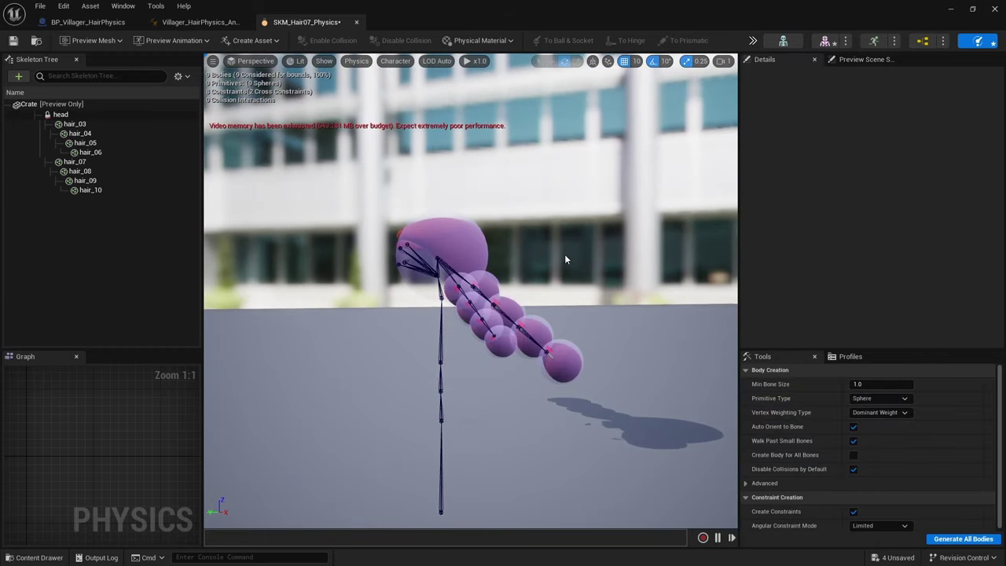
pyautogui.keyDown('alt'); pyautogui.moveTo(455, 315); pyautogui.dragTo(503, 324); pyautogui.keyUp('alt')
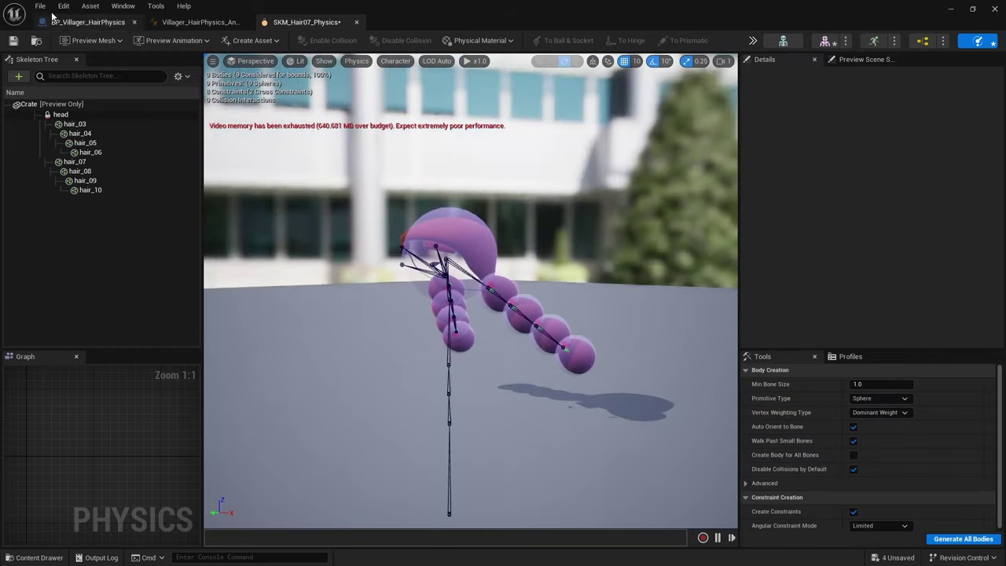
# Examine the hair_03 body's shape, available actions and physics properties, including the advanced collision settings
pyautogui.click(75, 124)
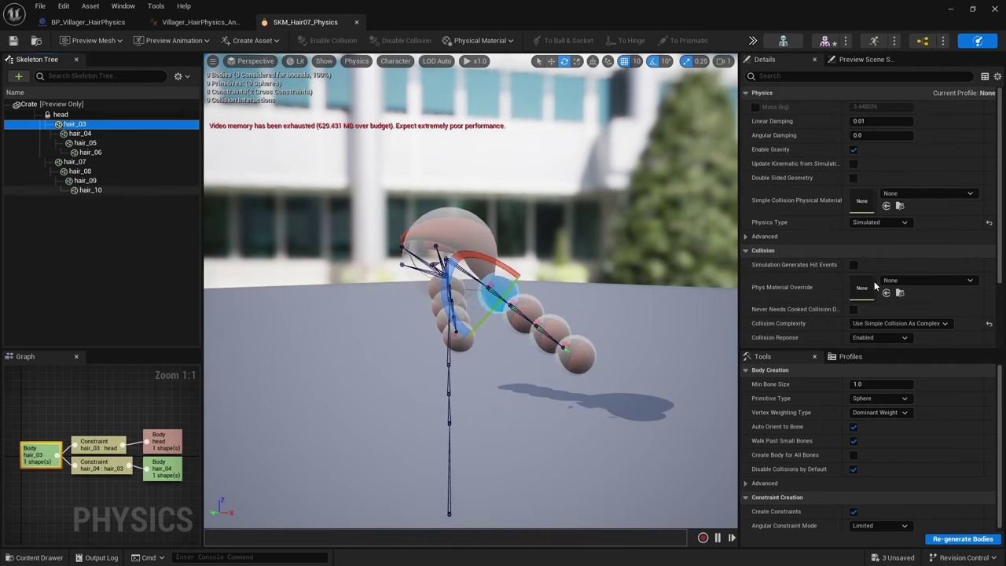
pyautogui.scroll(-3, 859, 162)
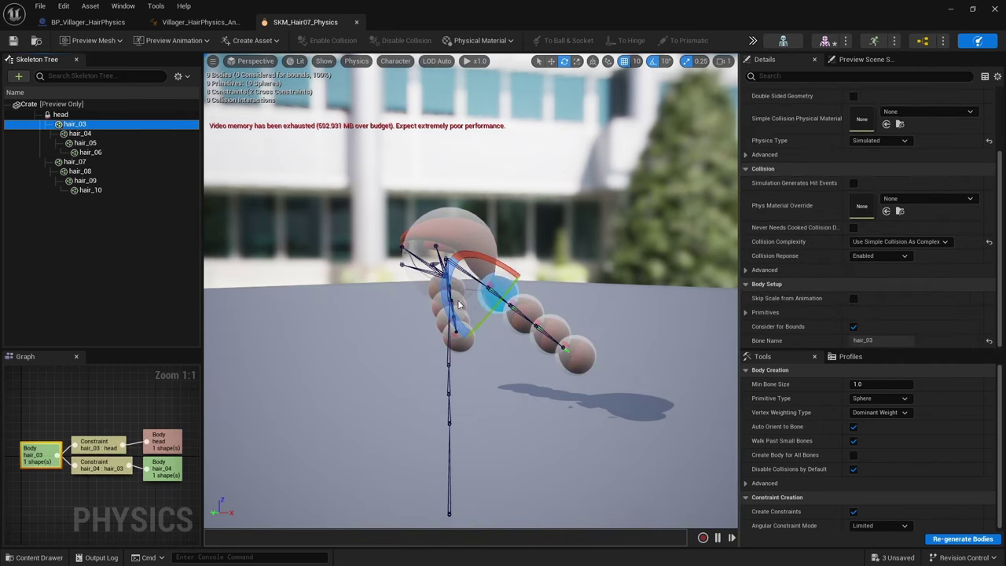
pyautogui.moveTo(460, 305); pyautogui.dragTo(463, 338)
pyautogui.scroll(6, 561, 309)
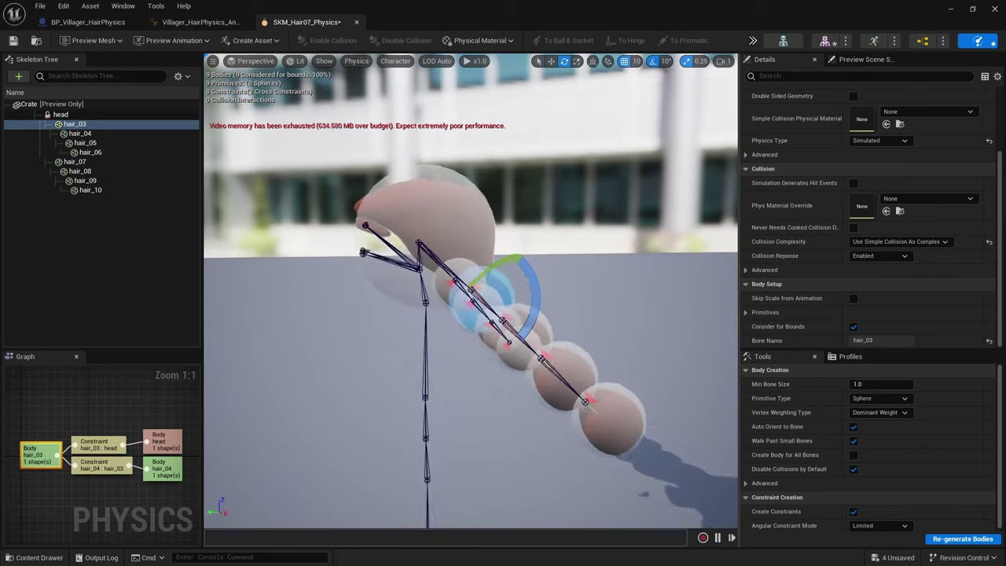
pyautogui.scroll(2, 490, 255)
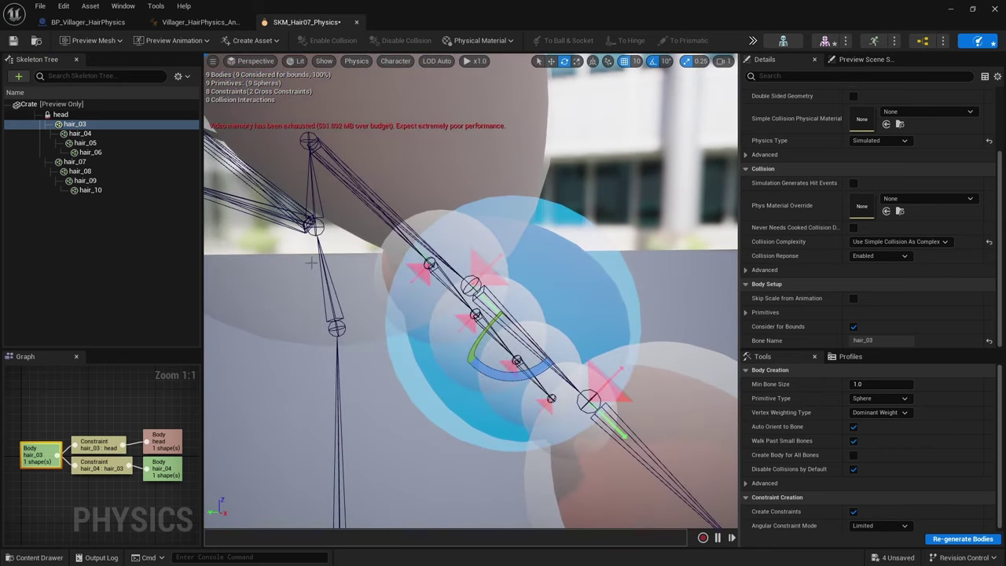
pyautogui.rightClick(85, 123)
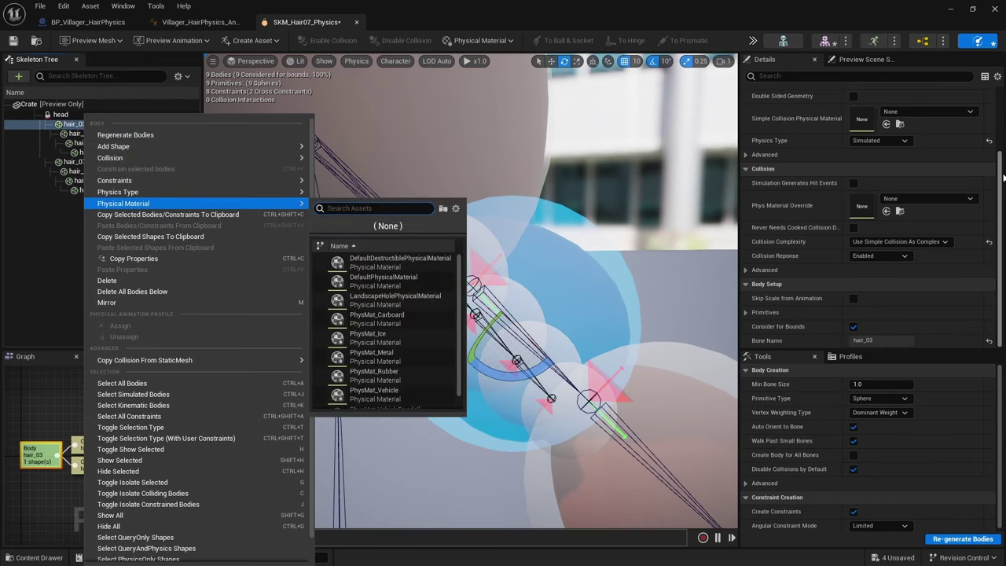
pyautogui.moveTo(1002, 175); pyautogui.dragTo(1000, 104)
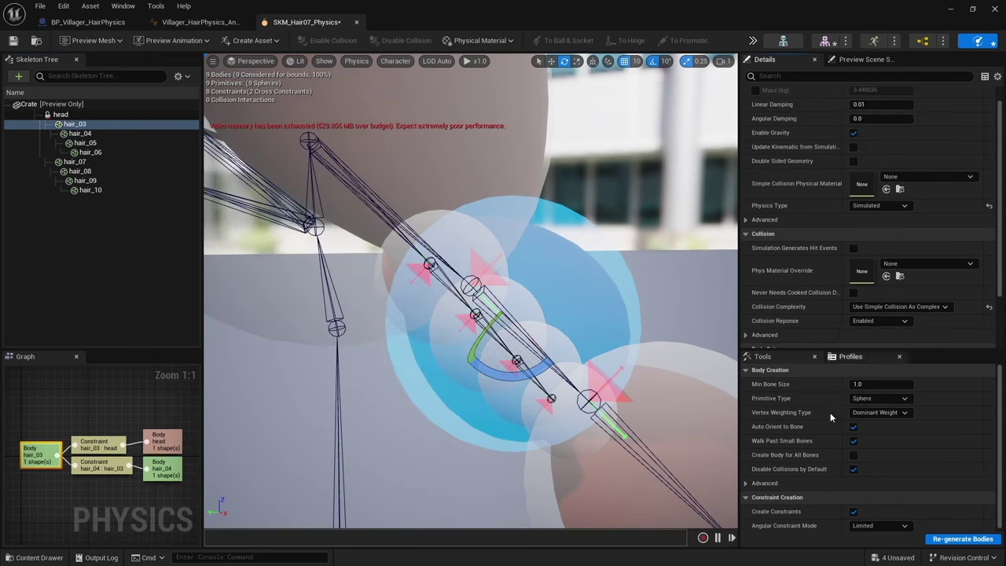
pyautogui.scroll(-3, 824, 244)
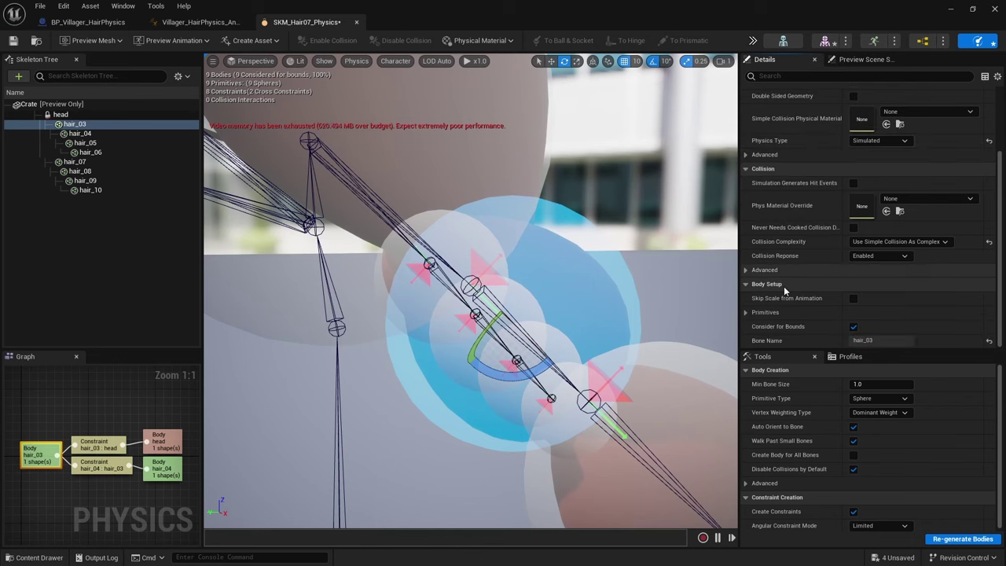
pyautogui.click(746, 270)
pyautogui.scroll(-2, 761, 280)
pyautogui.scroll(5, 806, 302)
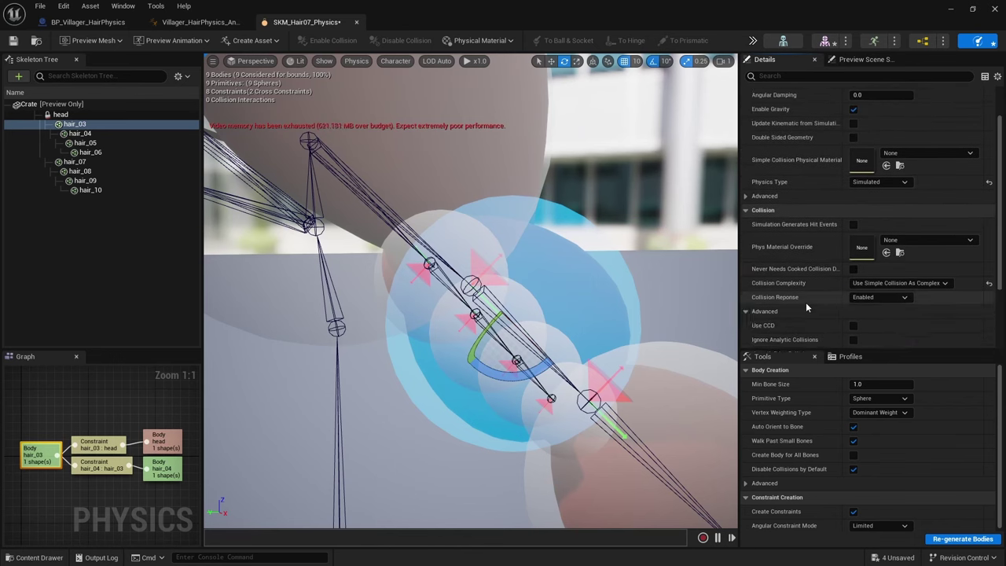
pyautogui.scroll(-8, 393, 378)
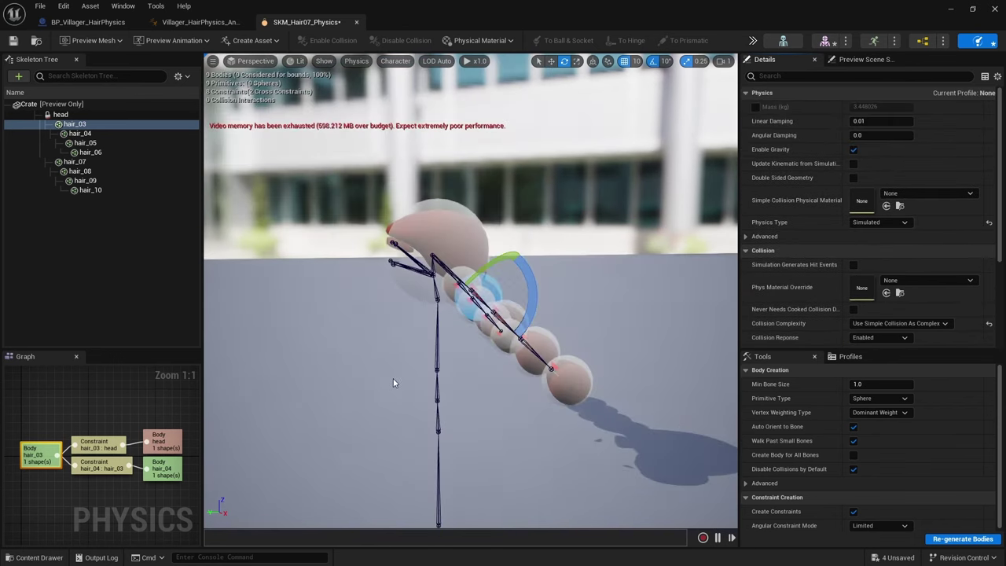
# Deselect the hair_03 body and inspect both chains of braid bodies and their constraints from several angles
pyautogui.click(384, 344)
pyautogui.keyDown('alt'); pyautogui.moveTo(384, 345); pyautogui.dragTo(346, 345); pyautogui.keyUp('alt')
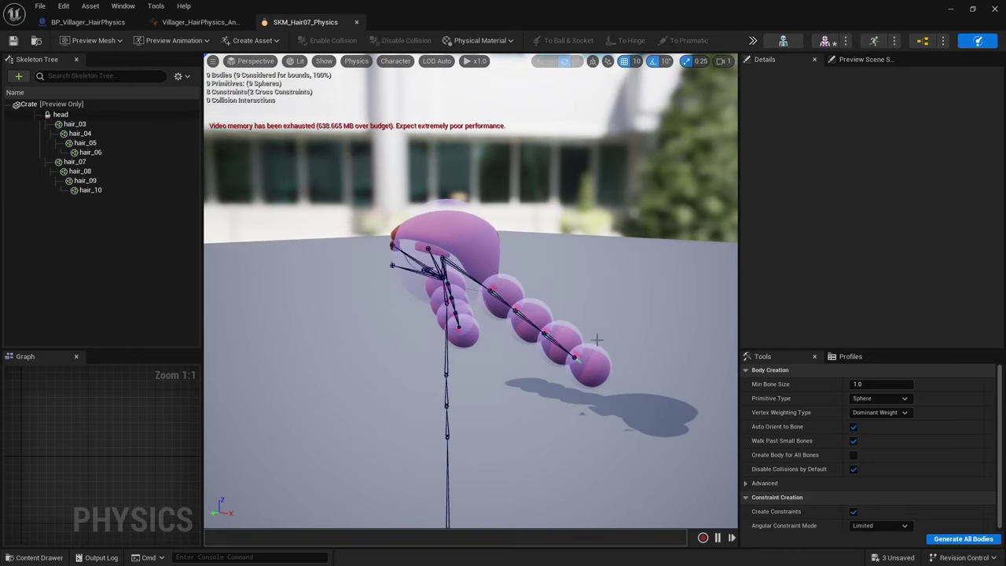
pyautogui.keyDown('alt'); pyautogui.moveTo(645, 282); pyautogui.dragTo(558, 263); pyautogui.keyUp('alt')
pyautogui.keyDown('alt'); pyautogui.moveTo(558, 264); pyautogui.dragTo(621, 263, button='right'); pyautogui.keyUp('alt')
pyautogui.keyDown('alt'); pyautogui.moveTo(665, 285); pyautogui.dragTo(594, 286); pyautogui.keyUp('alt')
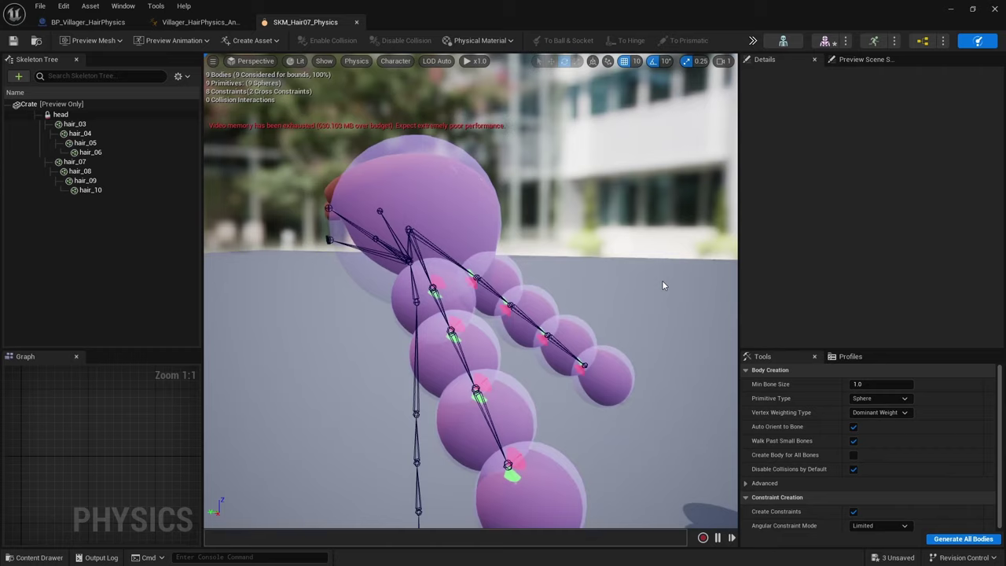
pyautogui.scroll(-6, 665, 286)
pyautogui.keyDown('alt'); pyautogui.moveTo(669, 304); pyautogui.dragTo(623, 304); pyautogui.keyUp('alt')
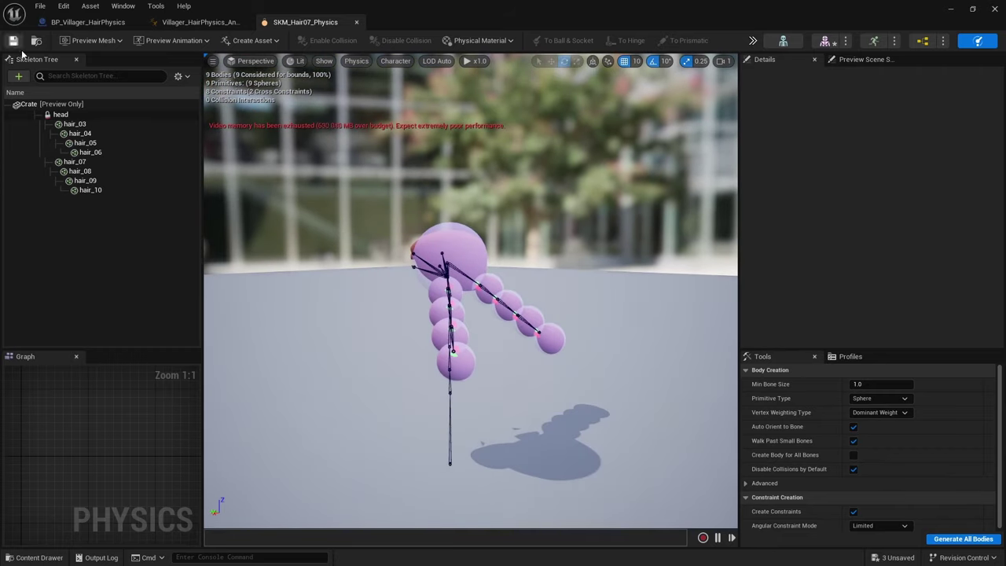
# In the AnimGraph of Villager_HairPhysics_AnimBlueprint, move the Copy Pose From Mesh node well away from Output Pose to make room
pyautogui.click(88, 22)
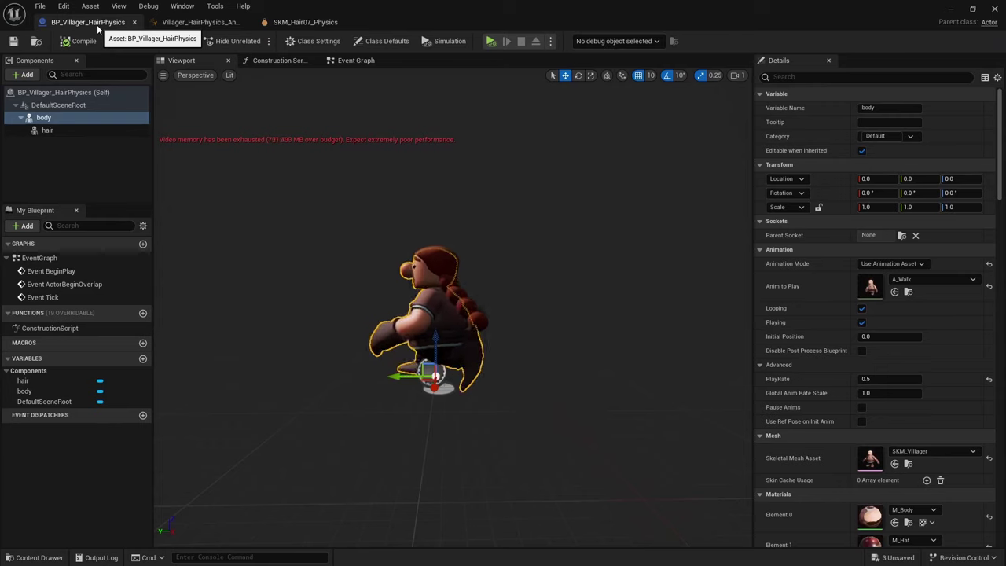
pyautogui.click(196, 22)
pyautogui.moveTo(409, 312); pyautogui.dragTo(548, 301, button='right')
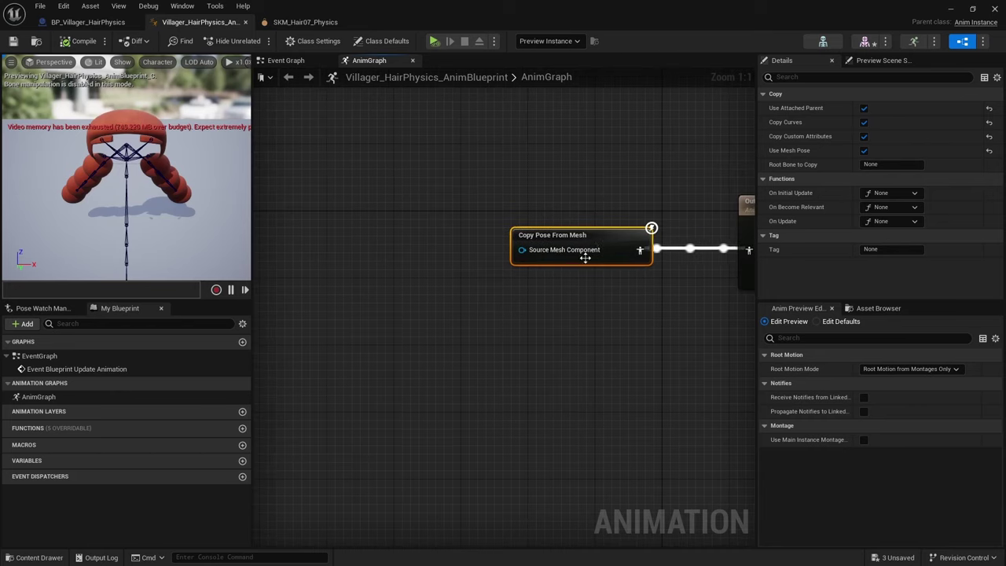
pyautogui.moveTo(584, 254); pyautogui.dragTo(326, 256)
pyautogui.scroll(-2, 409, 294)
pyautogui.moveTo(463, 324); pyautogui.dragTo(503, 319, button='right')
pyautogui.moveTo(420, 253); pyautogui.dragTo(371, 244)
pyautogui.moveTo(494, 304); pyautogui.dragTo(348, 312, button='right')
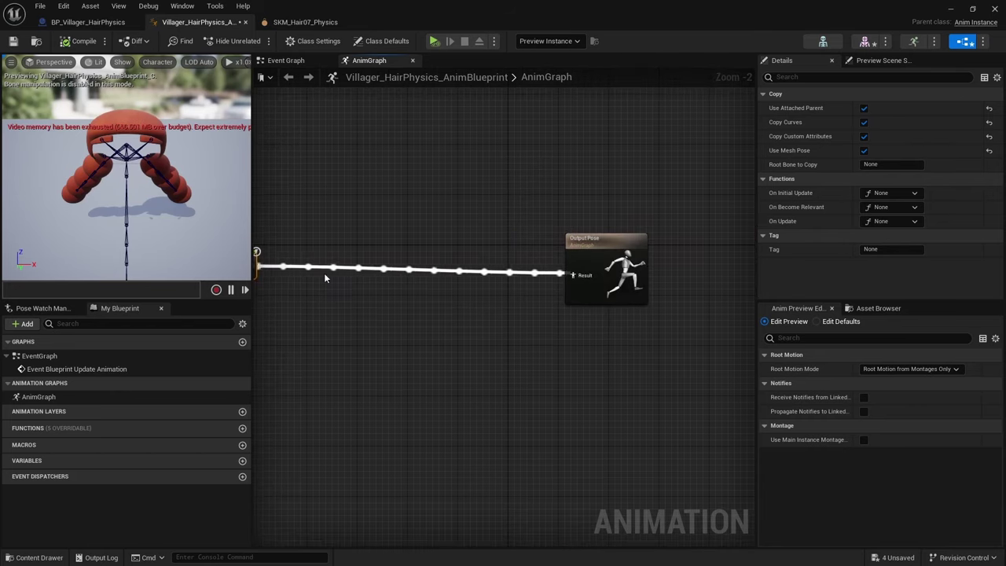
pyautogui.moveTo(324, 276); pyautogui.dragTo(443, 270, button='right')
pyautogui.moveTo(345, 249); pyautogui.dragTo(332, 256)
# Add a RigidBody node to the AnimGraph and place it beneath the link between Copy Pose From Mesh and Output Pose
pyautogui.rightClick(530, 327)
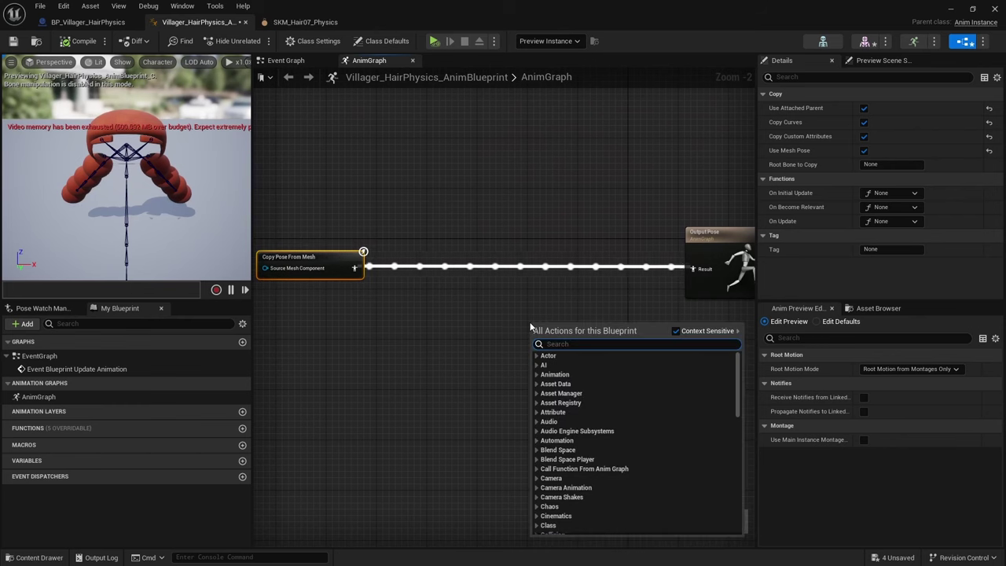
pyautogui.write('rigid')
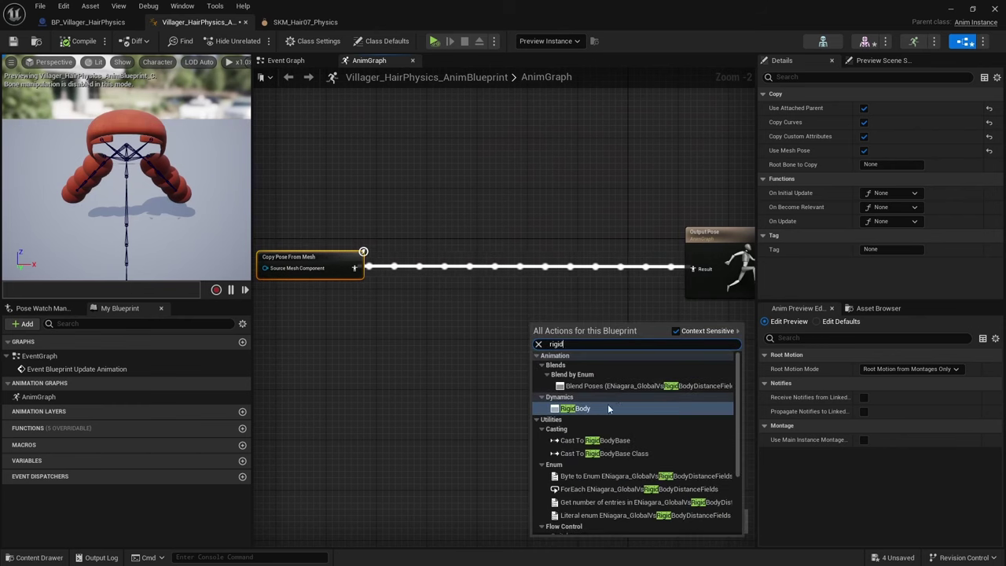
pyautogui.click(608, 406)
pyautogui.moveTo(576, 325); pyautogui.dragTo(529, 286)
pyautogui.moveTo(620, 401); pyautogui.dragTo(574, 398, button='right')
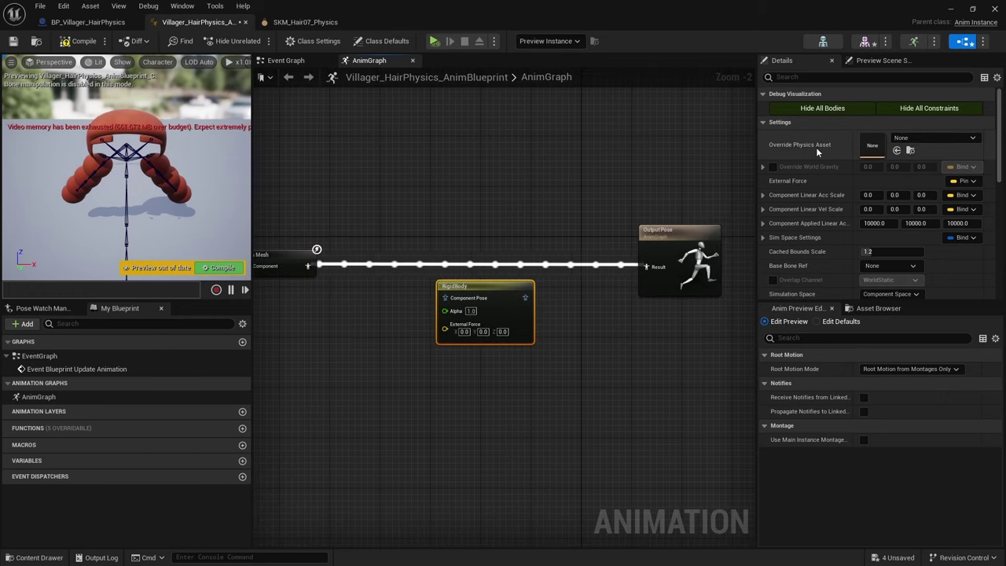
# Set the RigidBody node's Override Physics Asset to SKM_Hair07_Physics
pyautogui.click(927, 138)
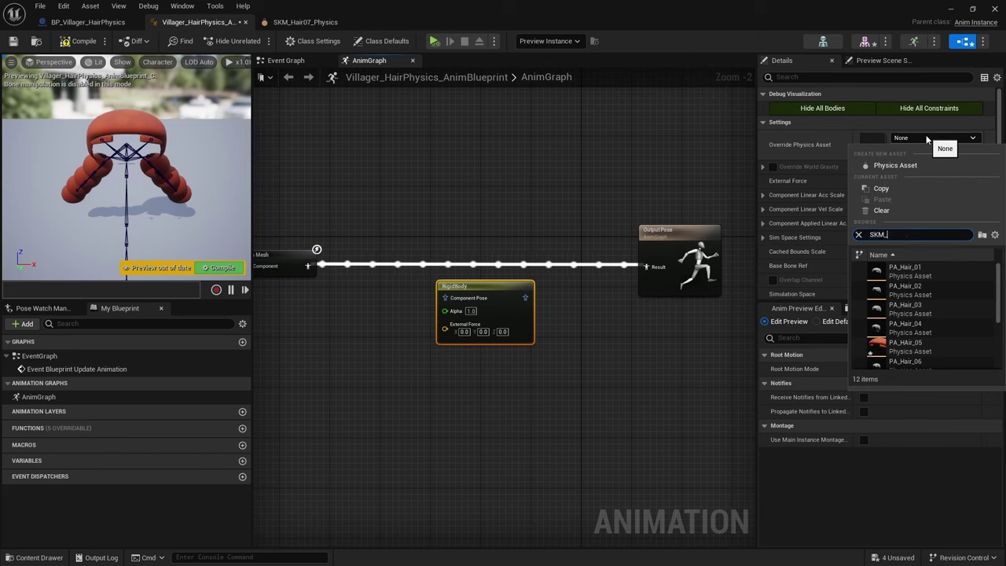
pyautogui.write('Hair')
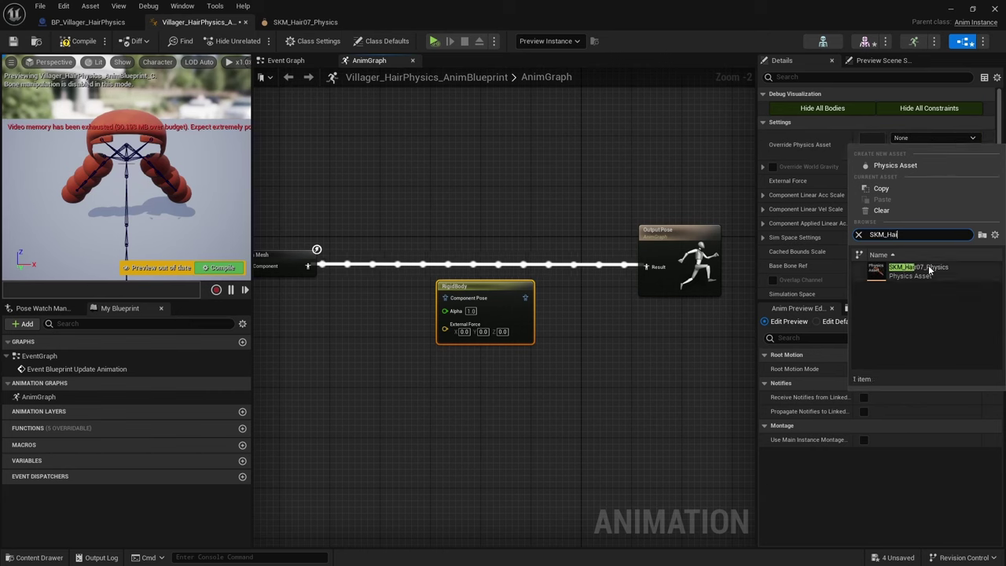
pyautogui.click(932, 269)
# Wire Copy Pose From Mesh through the RigidBody node into Output Pose and line up the nodes in the chain
pyautogui.moveTo(476, 285); pyautogui.dragTo(470, 273)
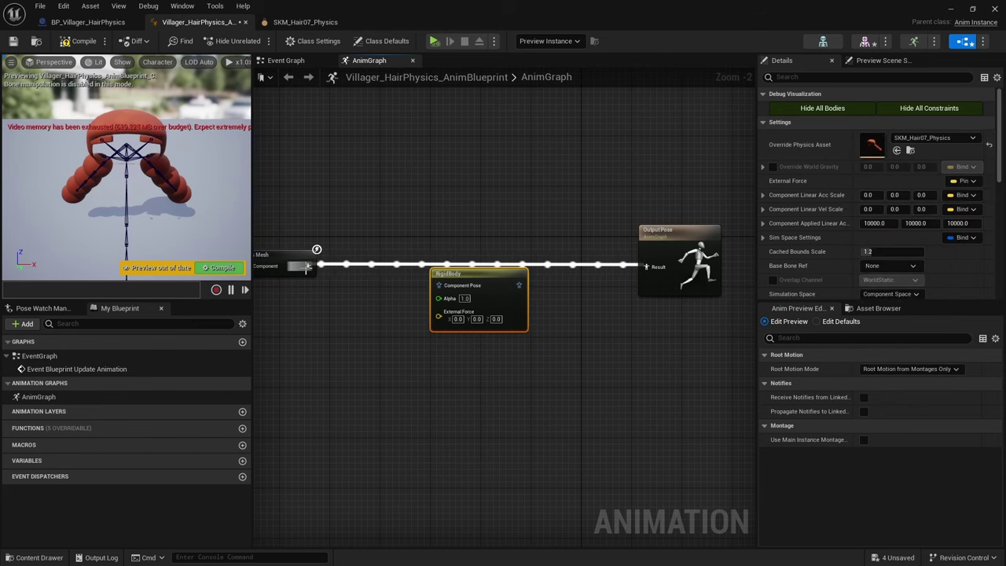
pyautogui.moveTo(307, 267); pyautogui.dragTo(439, 286)
pyautogui.moveTo(519, 284); pyautogui.dragTo(660, 270)
pyautogui.moveTo(461, 273); pyautogui.dragTo(447, 253)
pyautogui.moveTo(343, 257); pyautogui.dragTo(368, 238)
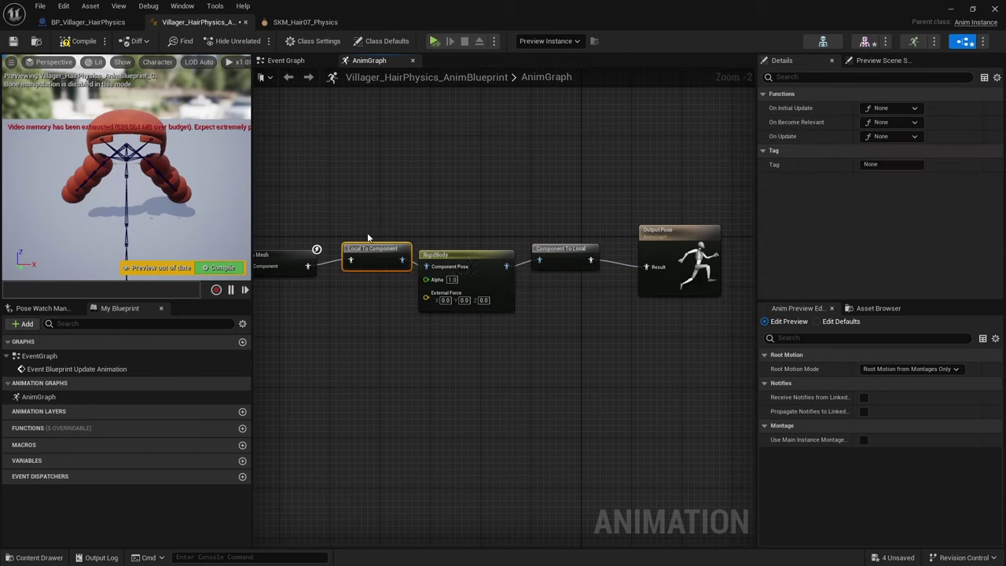
# Wrap the Local To Component, RigidBody and Component To Local nodes in a comment titled "Physics Asset"
pyautogui.press('c')
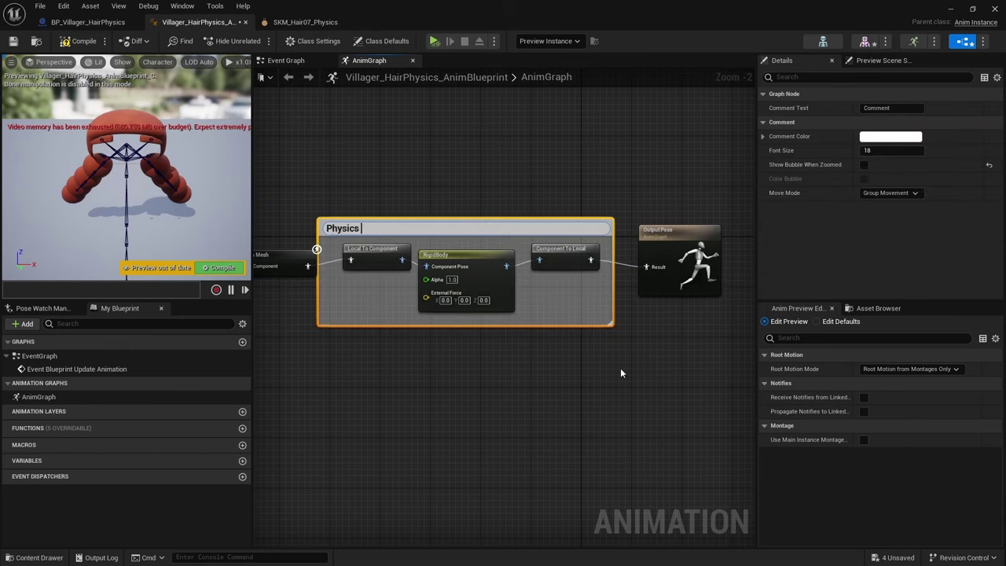
pyautogui.write('Physics Asset')
pyautogui.click(505, 388)
pyautogui.scroll(-1, 447, 382)
pyautogui.moveTo(441, 382); pyautogui.dragTo(537, 350, button='right')
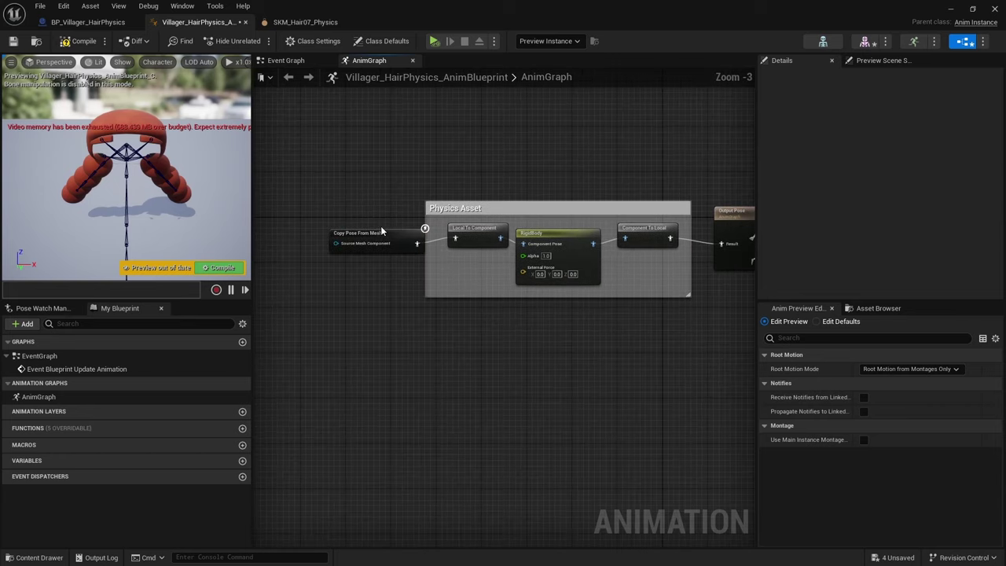
# Move Copy Pose From Mesh clear of the comment box and compile the animation blueprint
pyautogui.click(395, 238)
pyautogui.moveTo(397, 238); pyautogui.dragTo(358, 232)
pyautogui.click(85, 41)
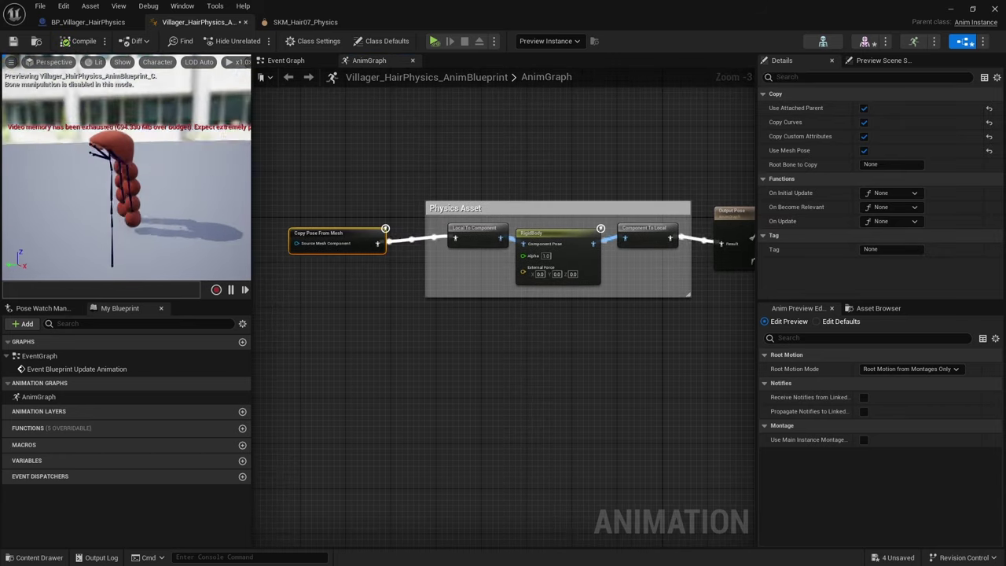
# In BP_Villager_HairPhysics, observe the walking villager's braids close up and from different angles
pyautogui.click(87, 22)
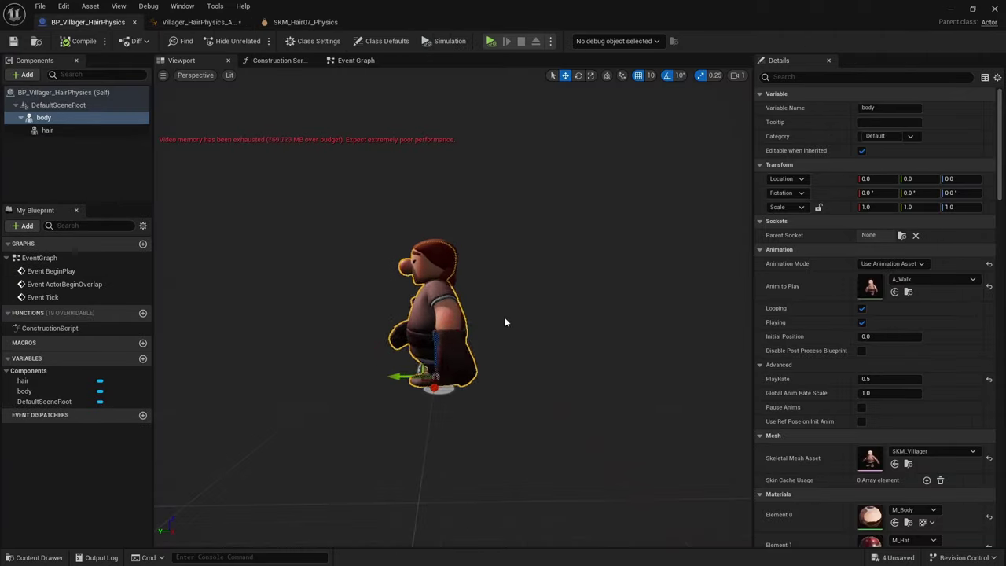
pyautogui.scroll(4, 527, 274)
pyautogui.keyDown('alt'); pyautogui.moveTo(527, 274); pyautogui.dragTo(547, 259); pyautogui.keyUp('alt')
pyautogui.scroll(3, 487, 276)
pyautogui.click(51, 104)
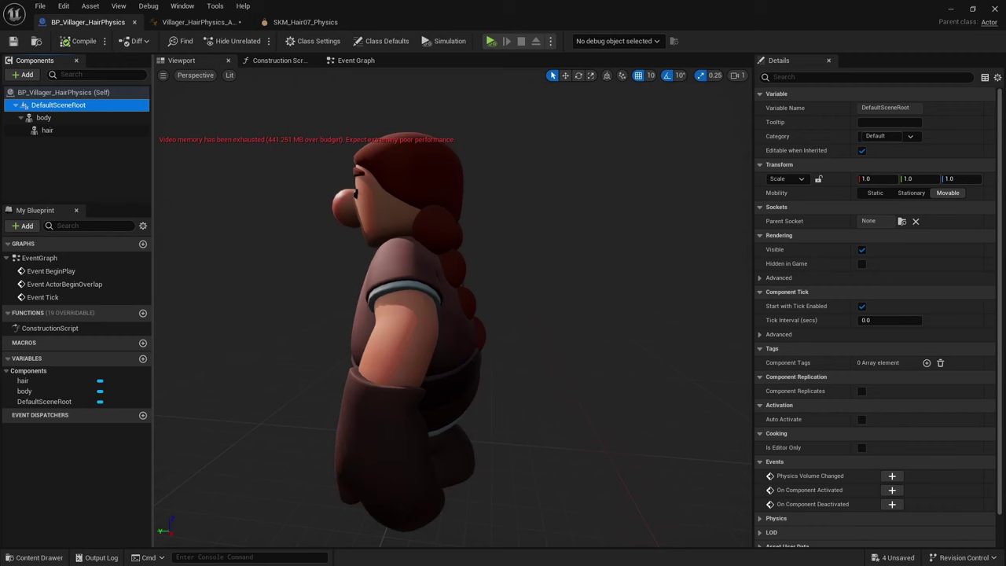
pyautogui.scroll(-5, 453, 303)
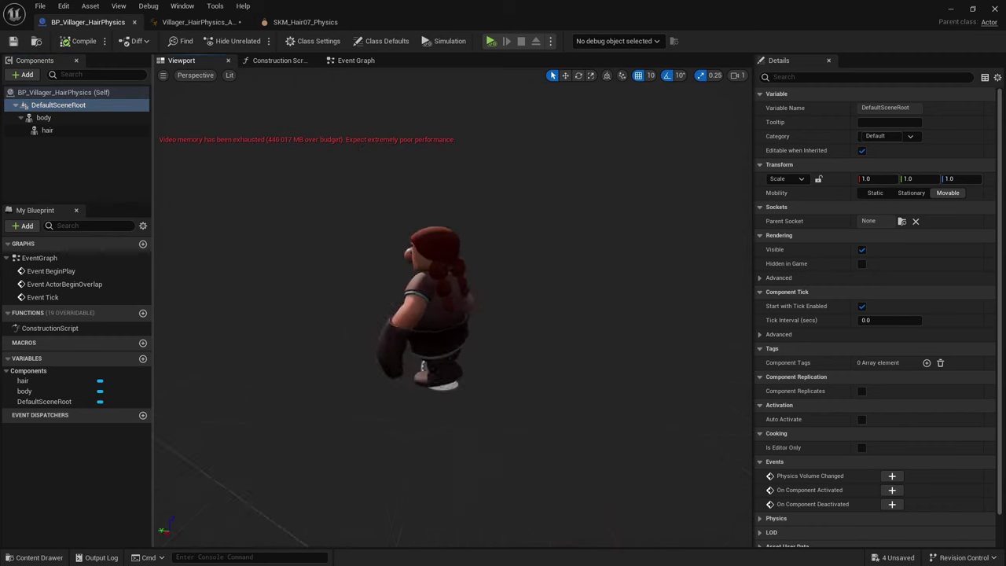
pyautogui.scroll(3, 609, 321)
pyautogui.keyDown('alt'); pyautogui.moveTo(543, 314); pyautogui.dragTo(440, 312); pyautogui.keyUp('alt')
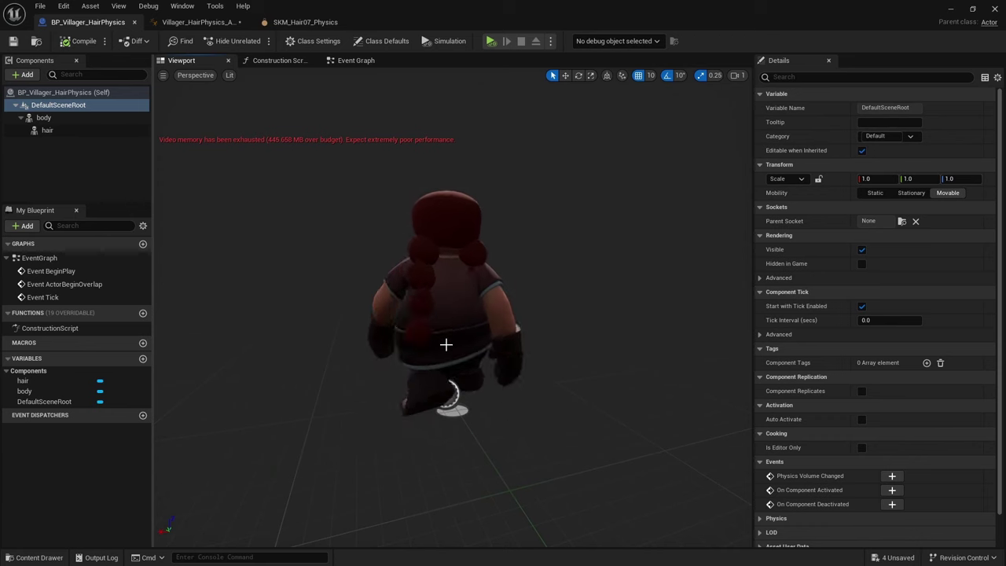
pyautogui.moveTo(289, 333); pyautogui.dragTo(444, 366)
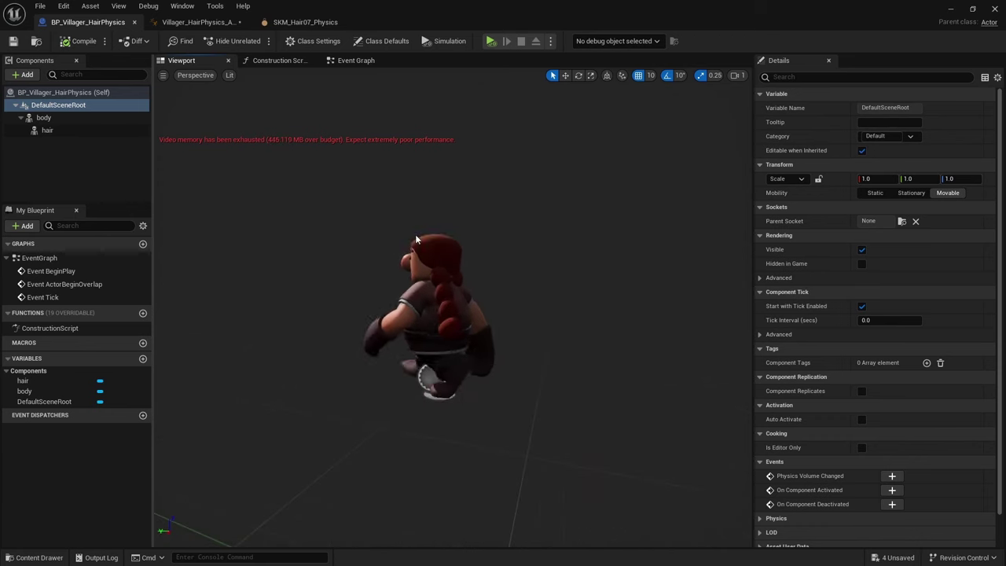
# Return to the SKM_Hair07_Physics asset and examine the head and hair_03 bodies and the braid chains from several angles
pyautogui.click(305, 22)
pyautogui.click(61, 115)
pyautogui.click(74, 124)
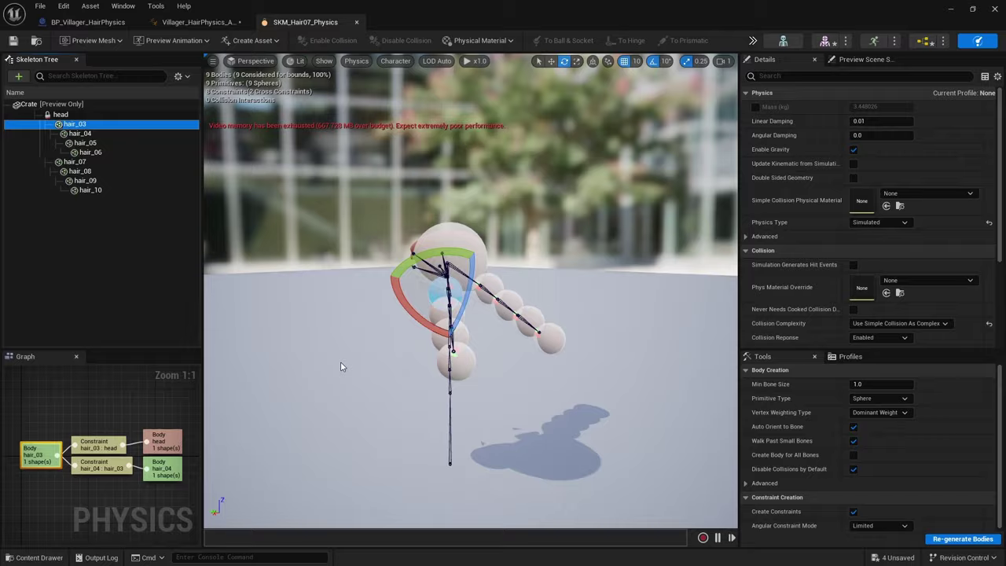
pyautogui.keyDown('alt'); pyautogui.moveTo(341, 367); pyautogui.dragTo(519, 348); pyautogui.keyUp('alt')
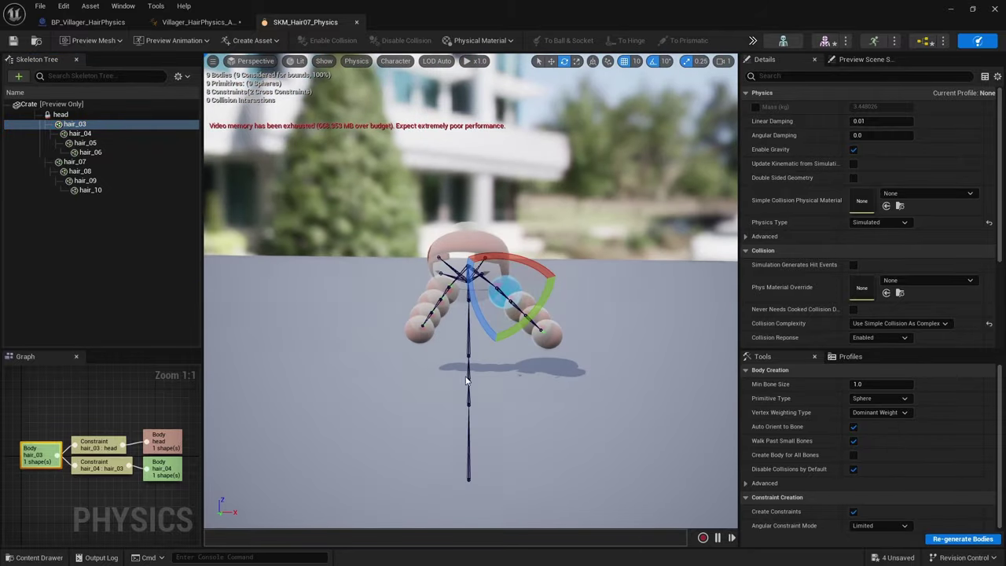
pyautogui.moveTo(466, 381); pyautogui.dragTo(531, 343)
pyautogui.keyDown('alt'); pyautogui.moveTo(334, 357); pyautogui.dragTo(318, 319); pyautogui.keyUp('alt')
pyautogui.scroll(4, 355, 350)
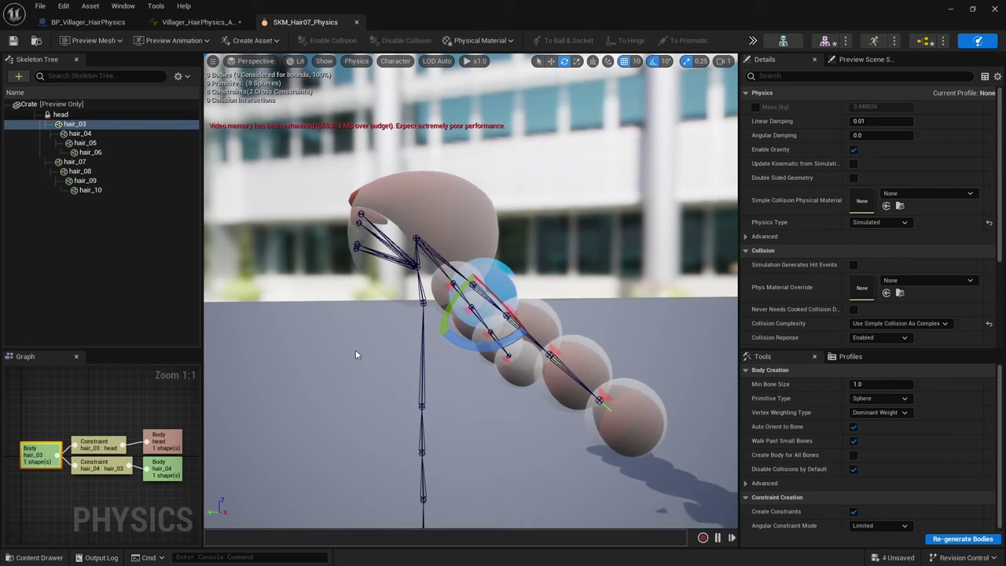
pyautogui.keyDown('alt'); pyautogui.moveTo(379, 417); pyautogui.dragTo(411, 405); pyautogui.keyUp('alt')
pyautogui.click(397, 408)
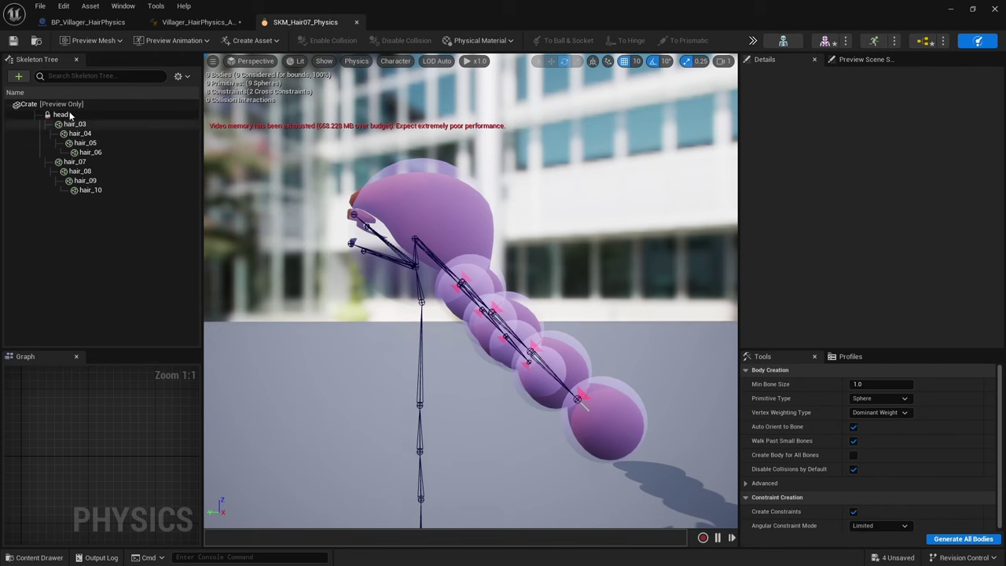
# Show all bones in the skeleton tree and check where the spine_02 bone sits on the skeleton
pyautogui.click(183, 78)
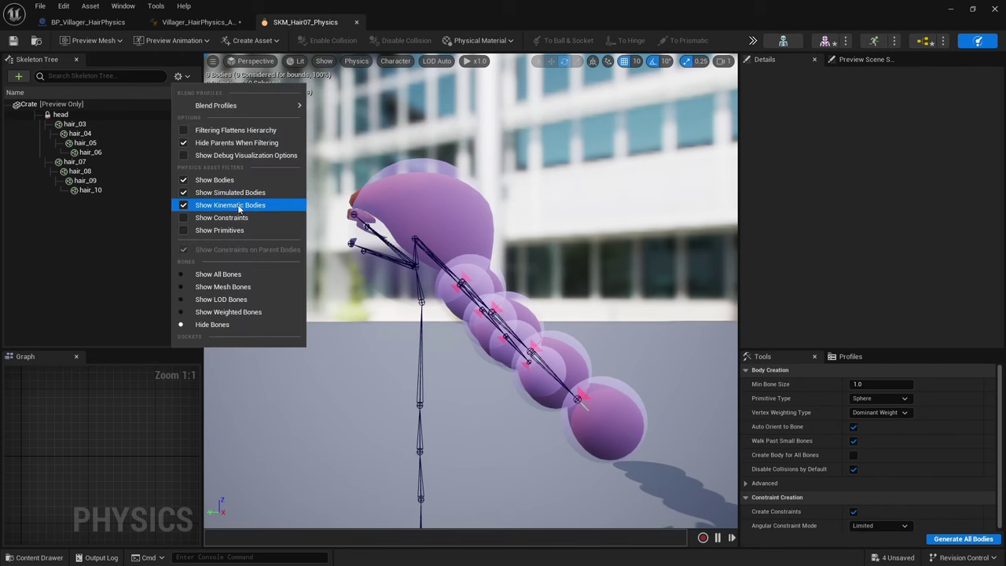
pyautogui.click(233, 274)
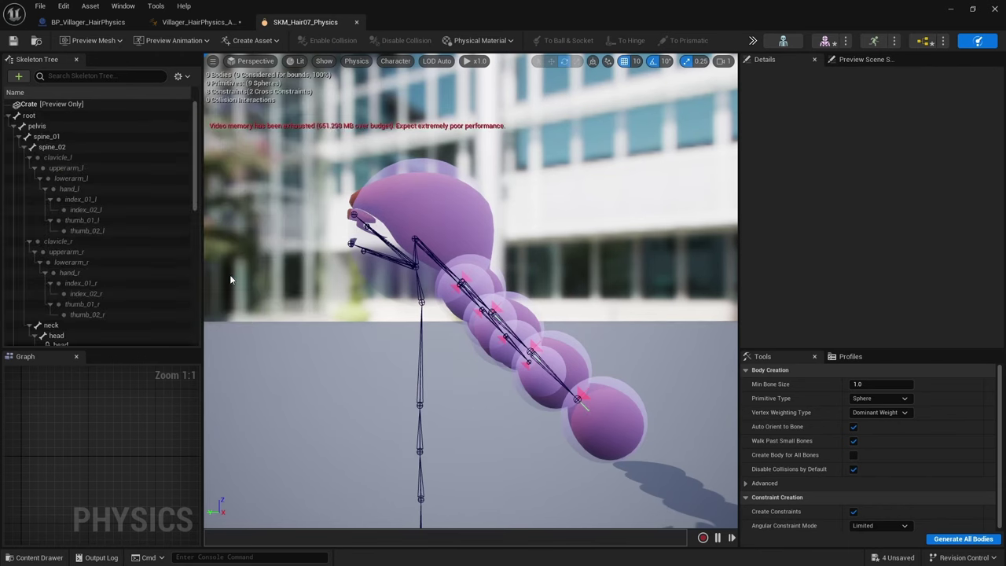
pyautogui.click(71, 146)
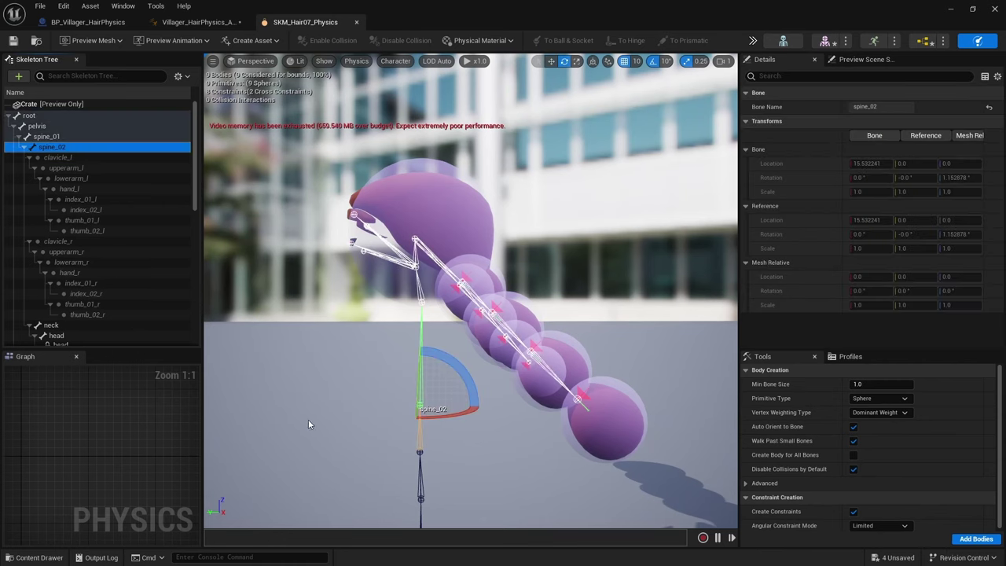
pyautogui.moveTo(308, 419)
pyautogui.keyDown('alt'); pyautogui.mouseDown()
pyautogui.moveTo(408, 428)
pyautogui.moveTo(310, 418)
pyautogui.mouseUp(); pyautogui.keyUp('alt')
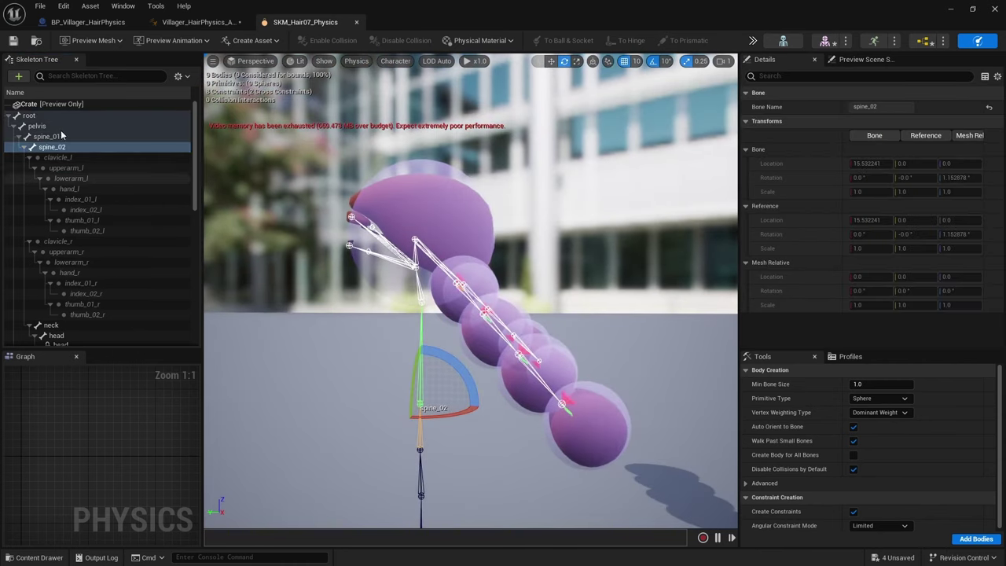
# Add a sphere collision shape to the spine_01 bone
pyautogui.click(61, 136)
pyautogui.moveTo(353, 453); pyautogui.dragTo(352, 453, button='right')
pyautogui.press('w')
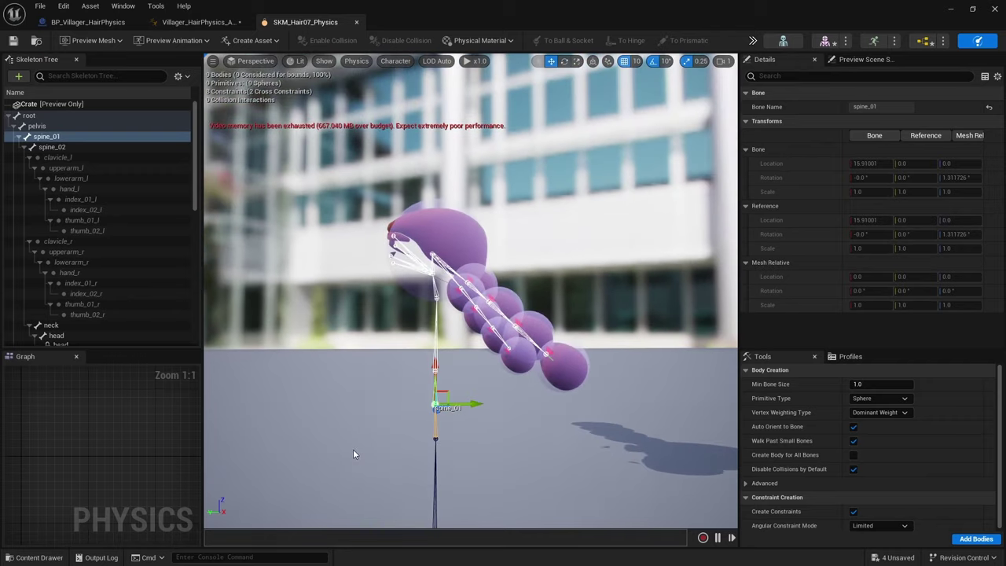
pyautogui.rightClick(67, 142)
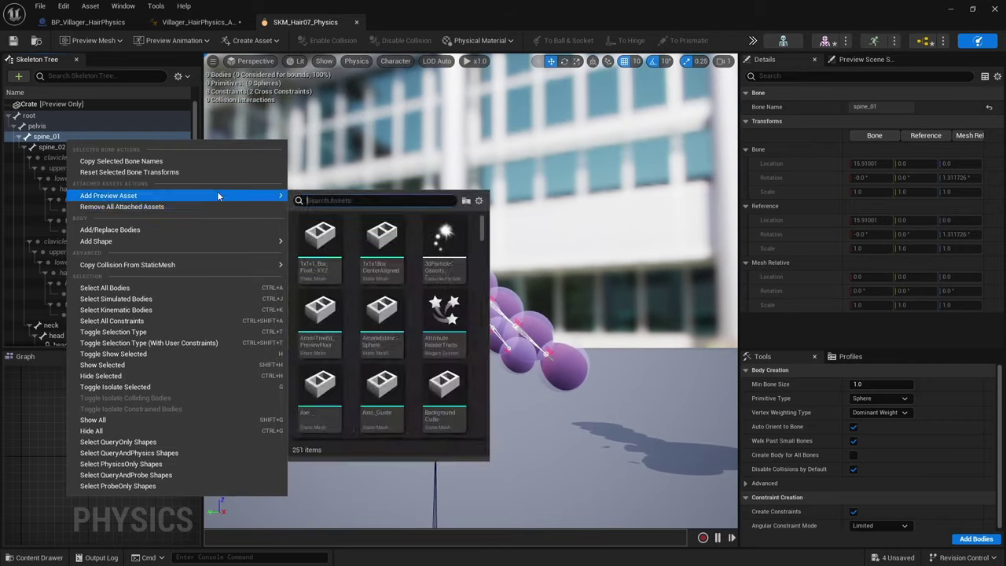
pyautogui.moveTo(230, 240)
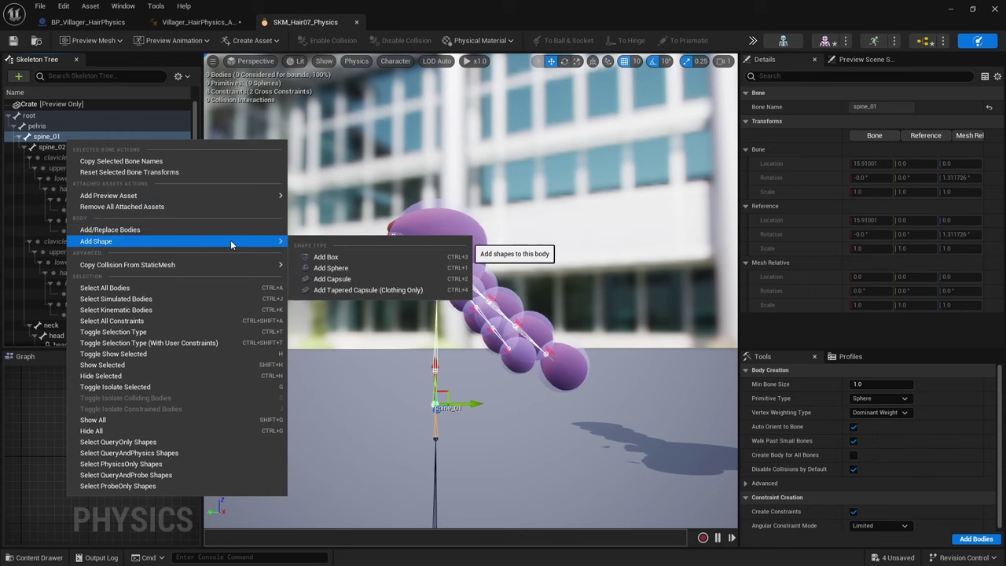
pyautogui.click(391, 267)
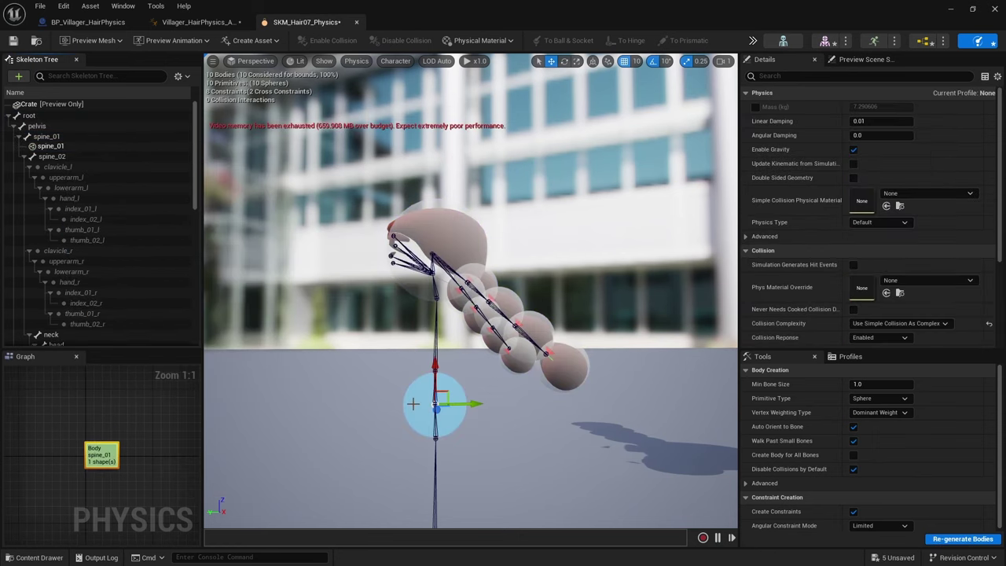
# Scale the spine_01 sphere uniformly to about twice its diameter so it fills the torso area and reaches the braids
pyautogui.click(413, 404)
pyautogui.keyDown('alt'); pyautogui.moveTo(365, 375); pyautogui.dragTo(417, 403); pyautogui.keyUp('alt')
pyautogui.click(56, 148)
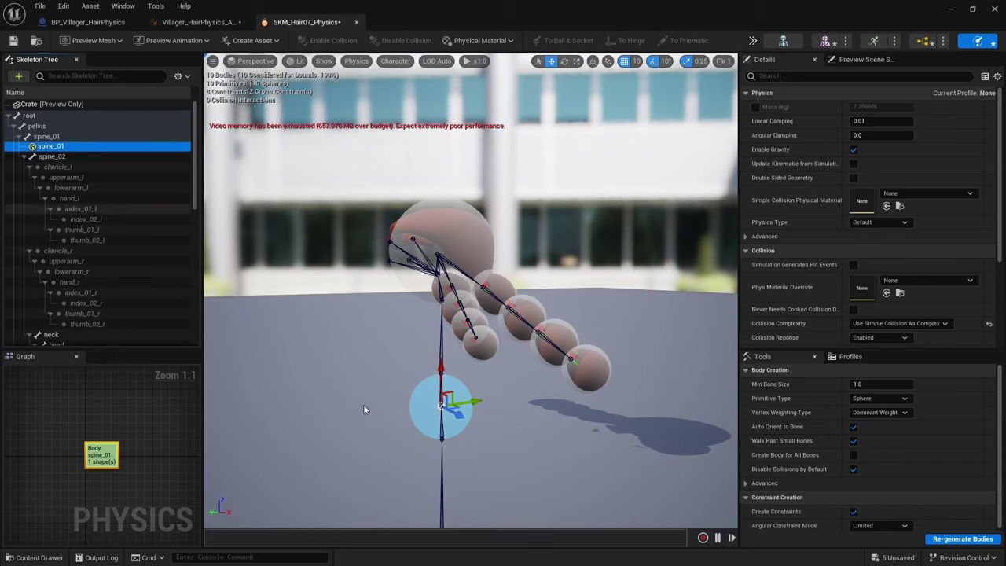
pyautogui.press('e')
pyautogui.press('r')
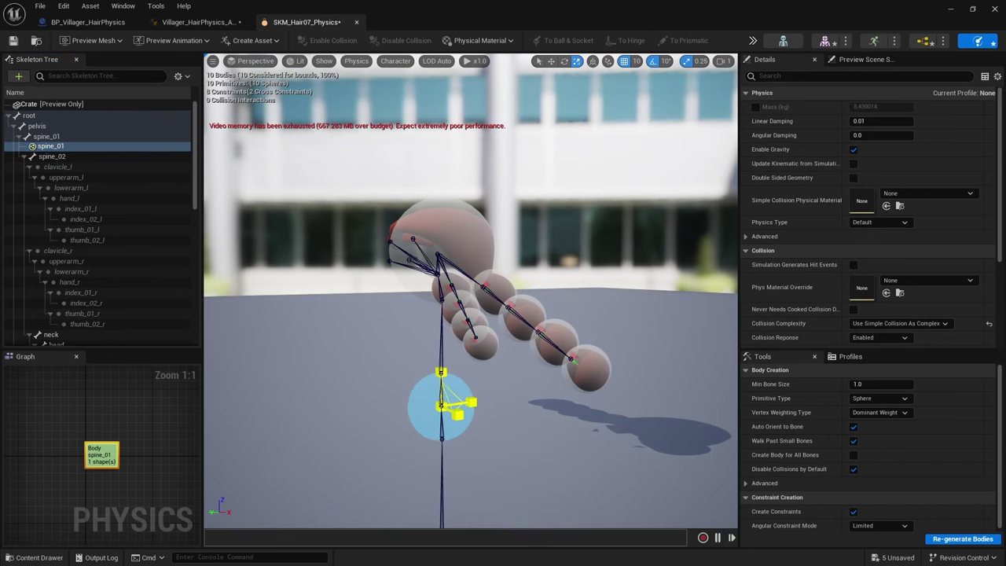
pyautogui.moveTo(441, 406); pyautogui.dragTo(503, 378)
pyautogui.keyDown('alt'); pyautogui.moveTo(493, 311); pyautogui.dragTo(449, 348); pyautogui.keyUp('alt')
pyautogui.scroll(-3, 450, 348)
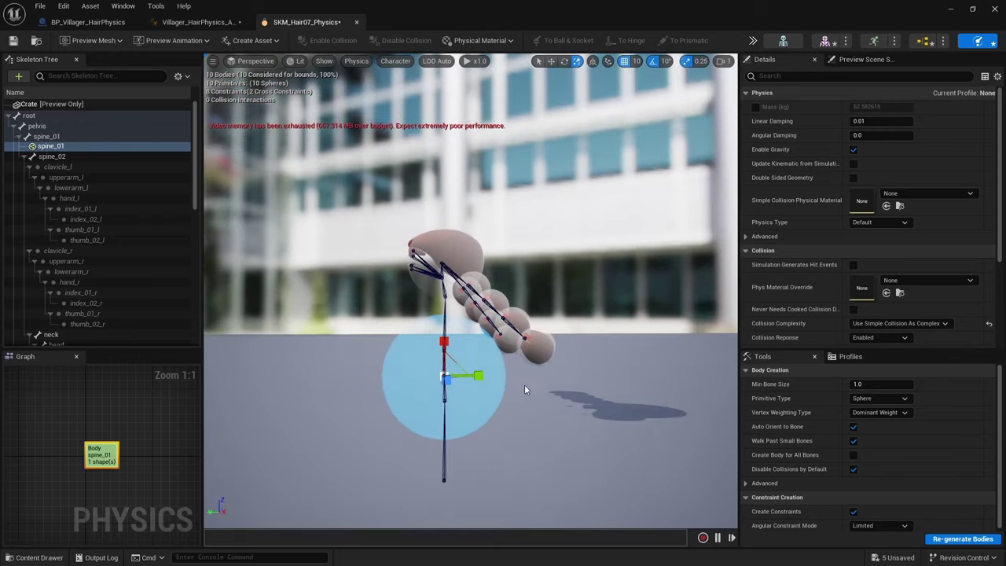
pyautogui.moveTo(525, 390); pyautogui.dragTo(483, 393)
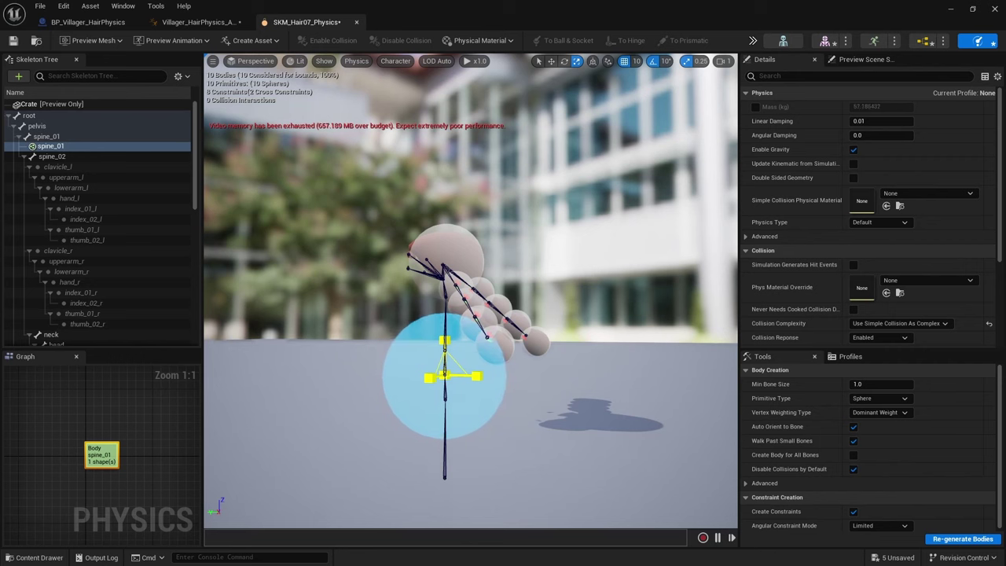
# Set the spine_01 body's physics type to Kinematic and save the physics asset
pyautogui.rightClick(55, 146)
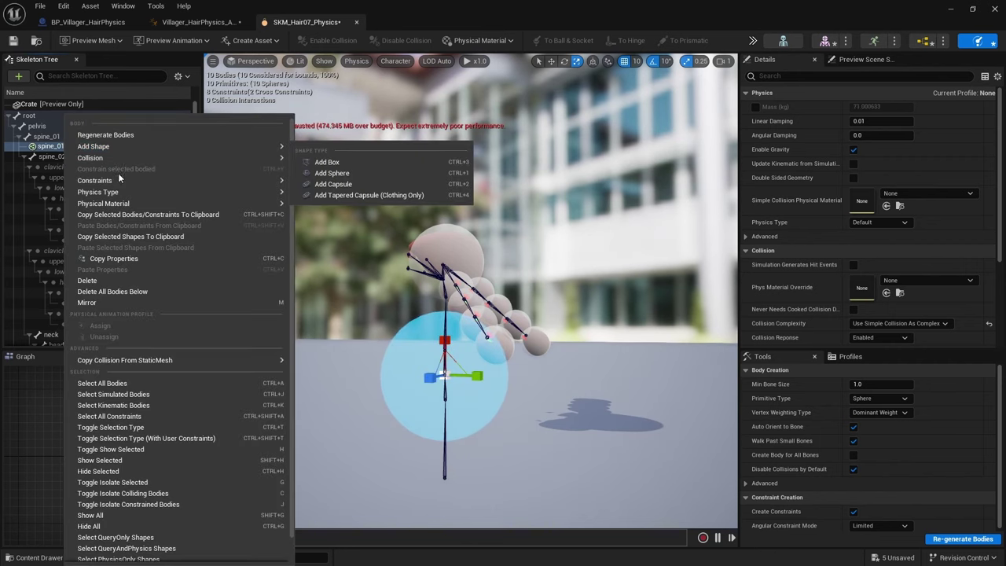
pyautogui.moveTo(164, 162)
pyautogui.moveTo(157, 192)
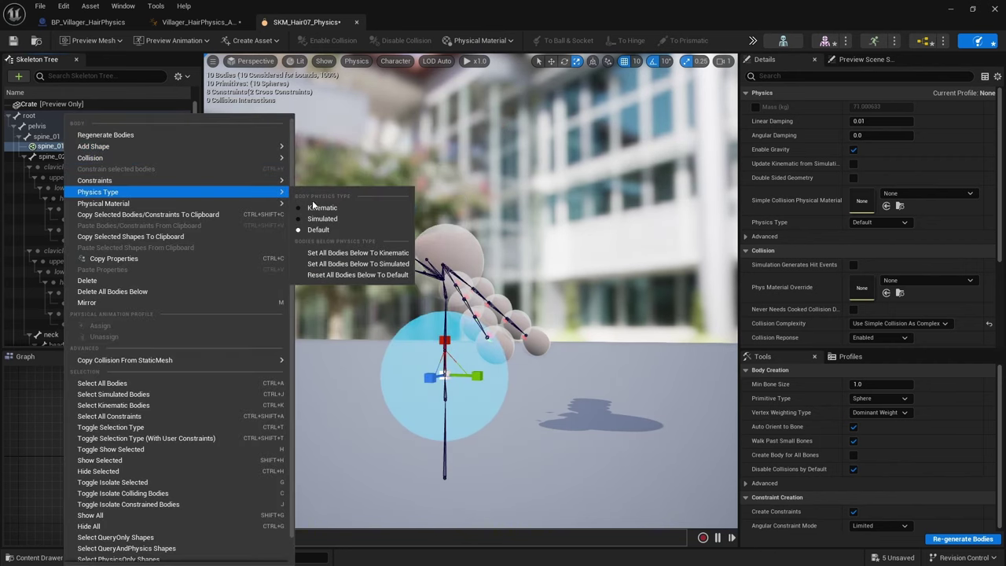
pyautogui.click(322, 209)
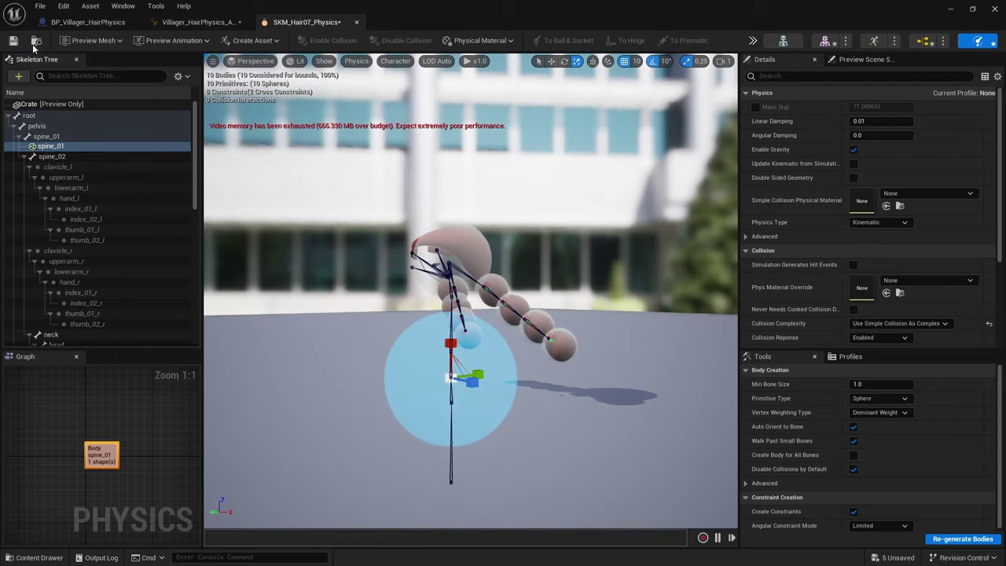
pyautogui.click(11, 42)
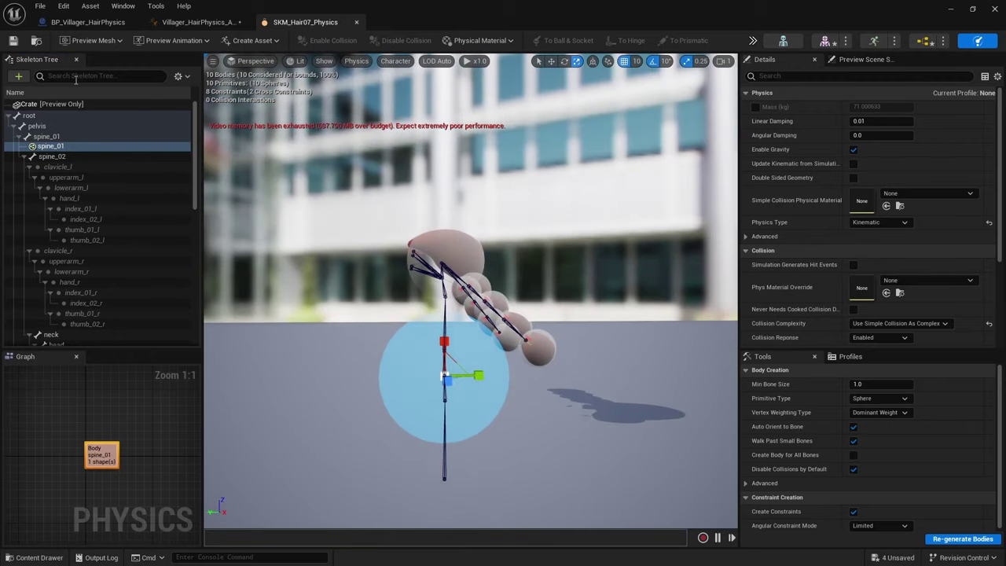
# Hide the bones in the skeleton tree and enable collision between the spine_01 and hair_03 bodies
pyautogui.click(178, 76)
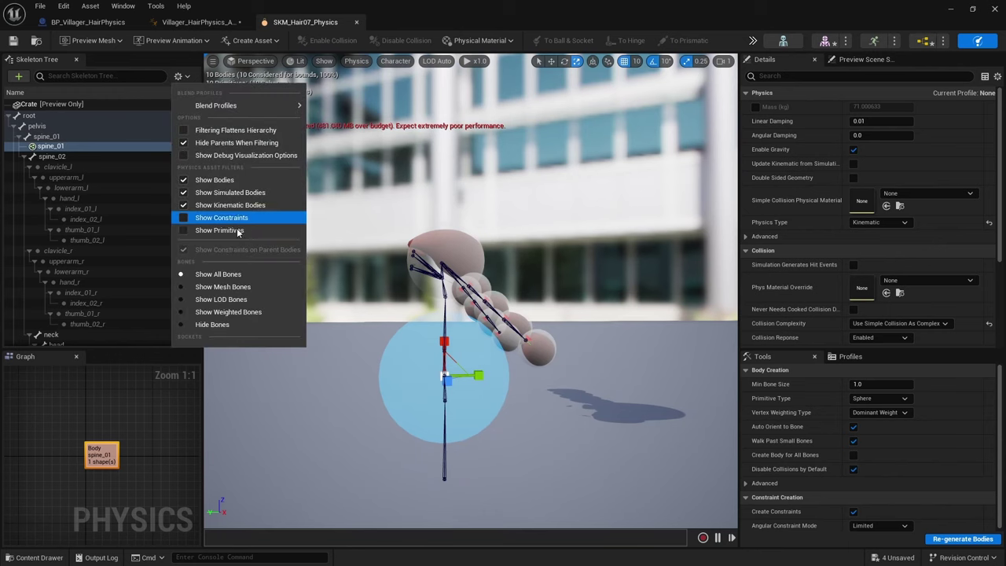
pyautogui.click(215, 323)
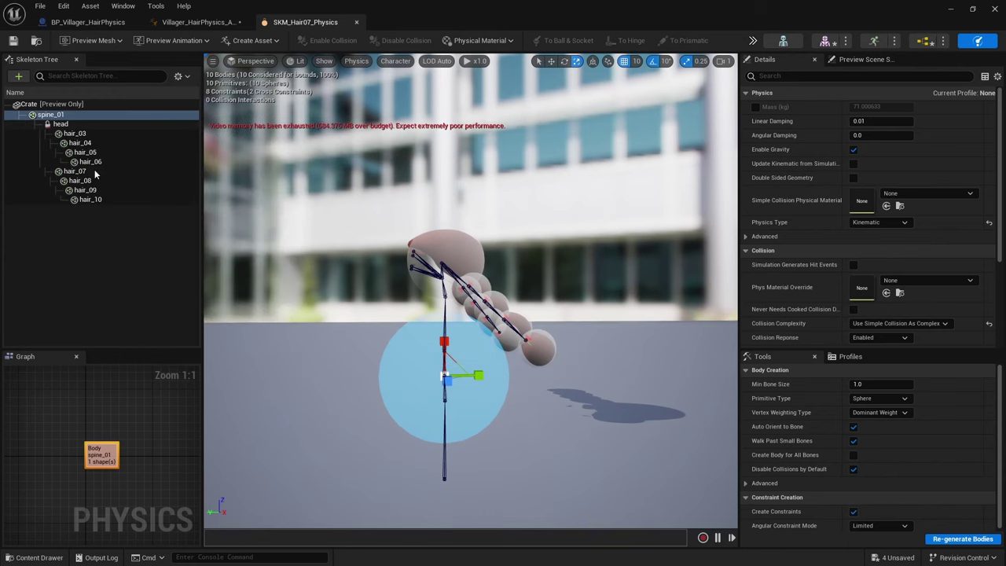
pyautogui.keyDown('ctrl'); pyautogui.click(75, 133); pyautogui.keyUp('ctrl')
pyautogui.click(64, 117)
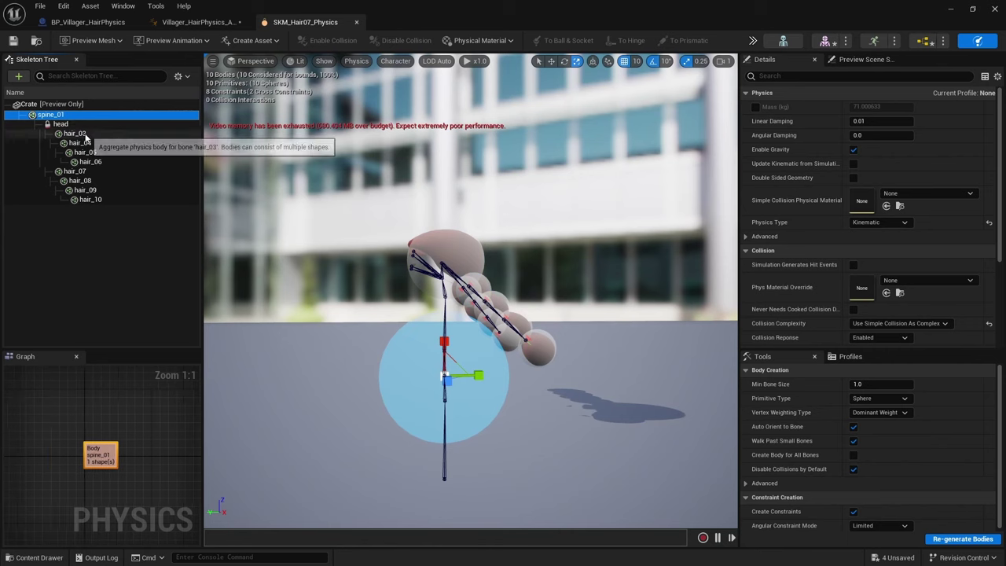
pyautogui.keyDown('ctrl'); pyautogui.click(85, 135); pyautogui.keyUp('ctrl')
pyautogui.rightClick(80, 114)
pyautogui.moveTo(183, 159)
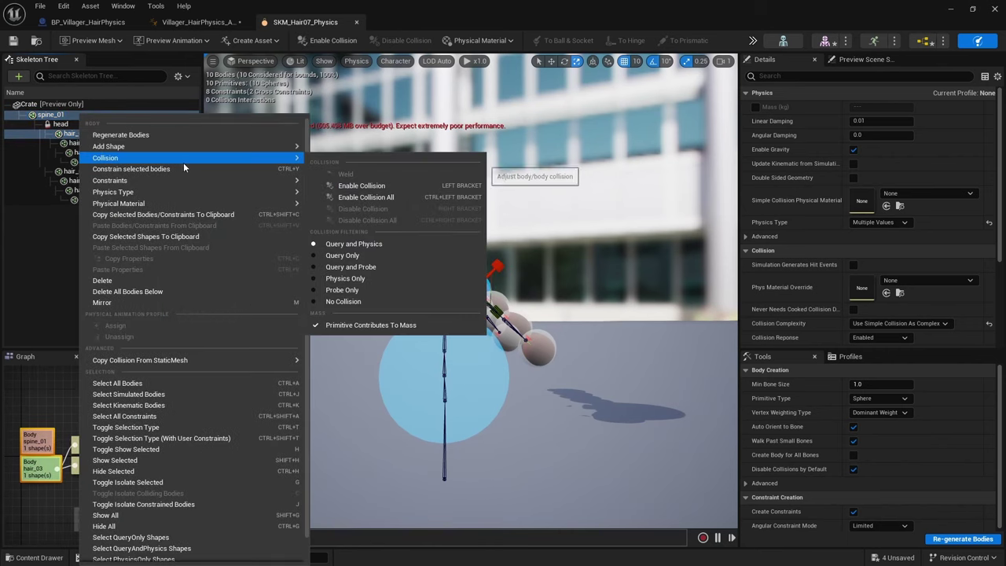
pyautogui.click(385, 187)
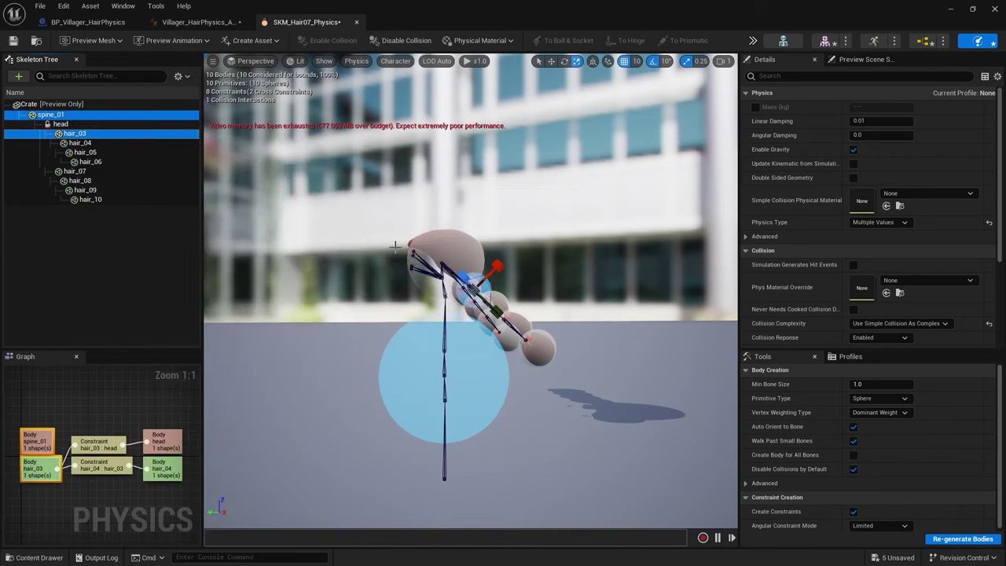
# Select the spine_01 body and examine from several angles which hair bodies it collides with
pyautogui.click(564, 362)
pyautogui.keyDown('alt'); pyautogui.moveTo(554, 384); pyautogui.dragTo(413, 313); pyautogui.keyUp('alt')
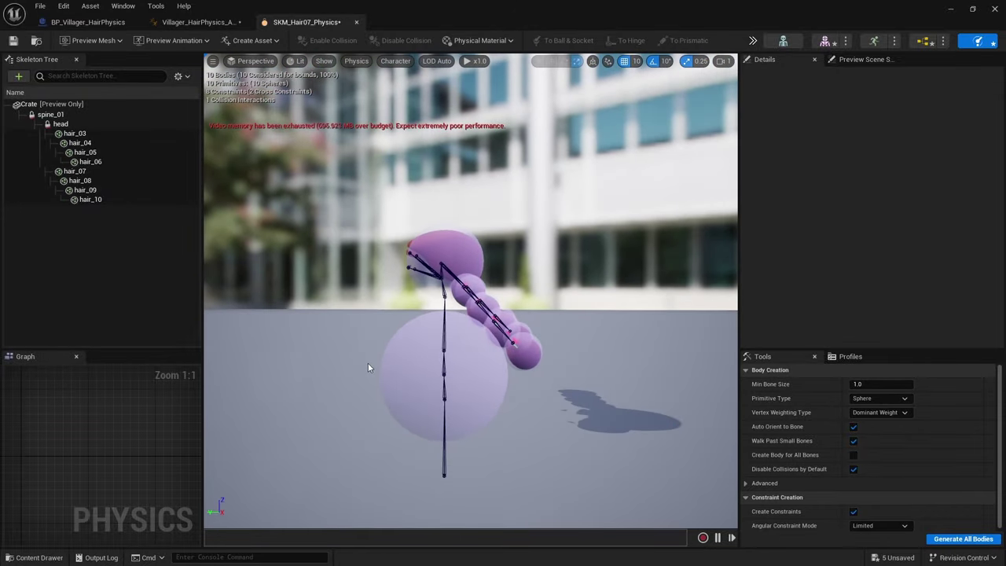
pyautogui.click(425, 347)
pyautogui.keyDown('alt'); pyautogui.moveTo(425, 347); pyautogui.dragTo(440, 337); pyautogui.keyUp('alt')
pyautogui.scroll(5, 440, 338)
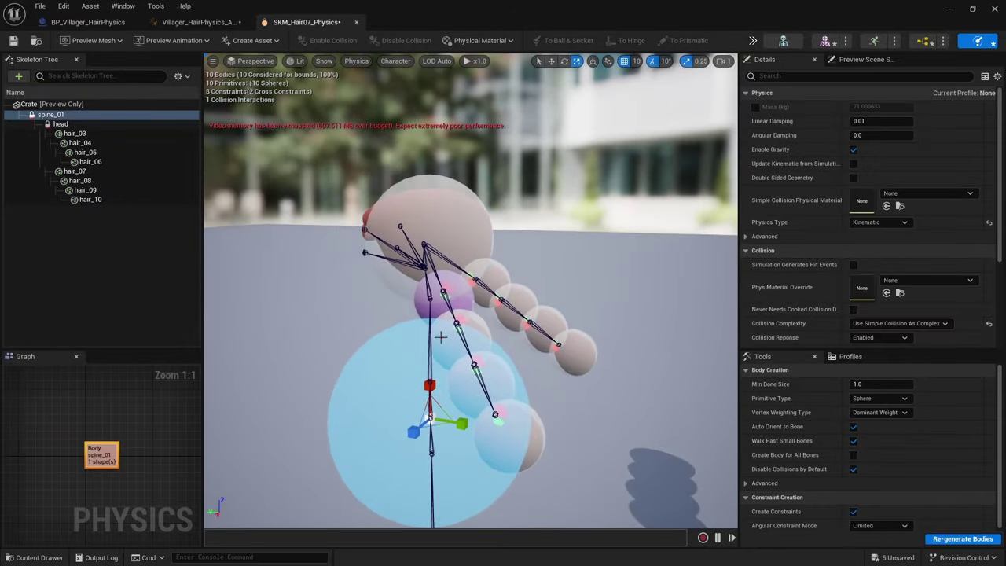
pyautogui.keyDown('alt'); pyautogui.moveTo(495, 278); pyautogui.dragTo(523, 358); pyautogui.keyUp('alt')
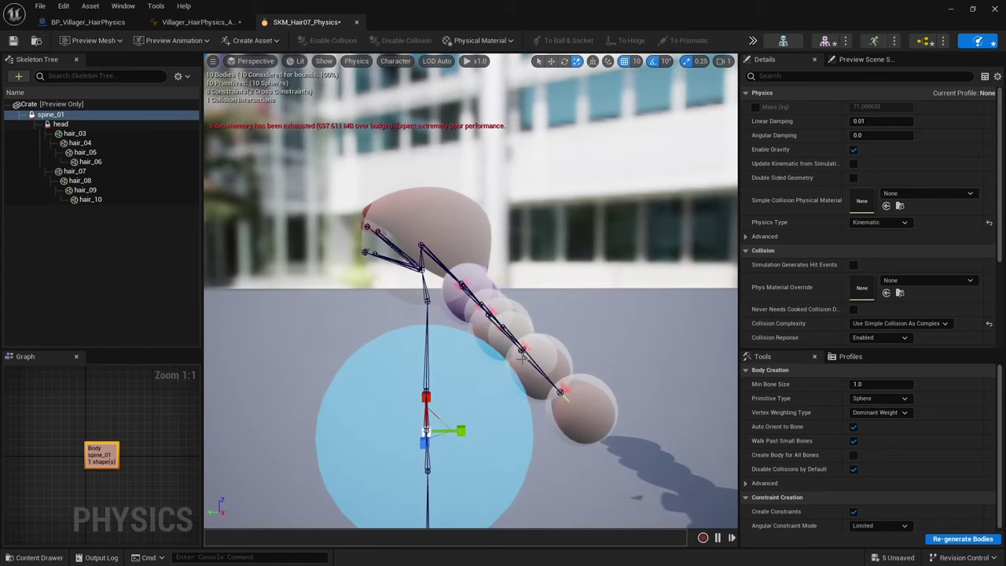
pyautogui.click(465, 339)
pyautogui.click(366, 383)
pyautogui.keyDown('alt'); pyautogui.moveTo(353, 351); pyautogui.dragTo(528, 397); pyautogui.keyUp('alt')
pyautogui.scroll(-5, 386, 333)
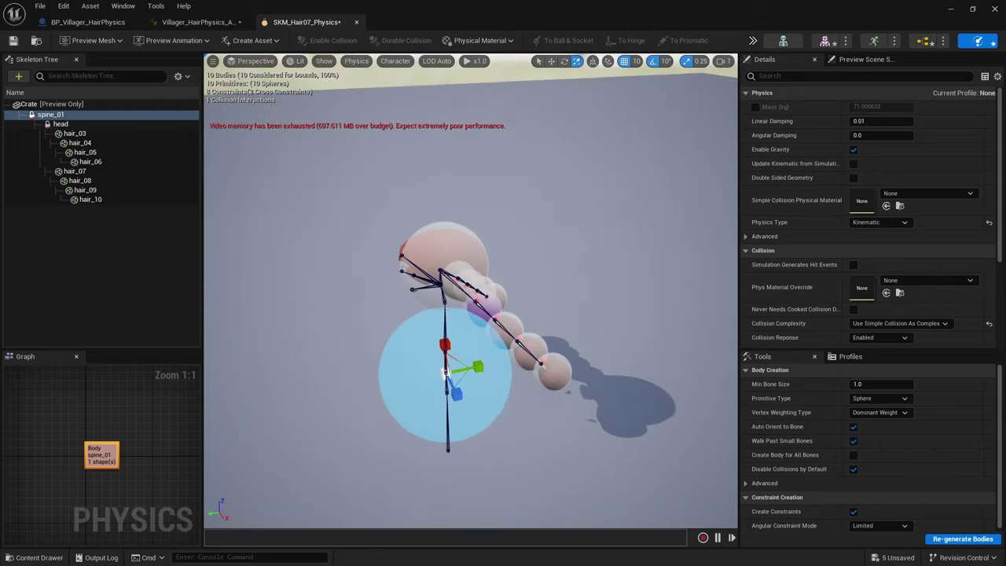
# Add hair_04, hair_05 and hair_06 to the spine_01 selection and enable collision between them
pyautogui.scroll(5, 515, 346)
pyautogui.scroll(-2, 515, 346)
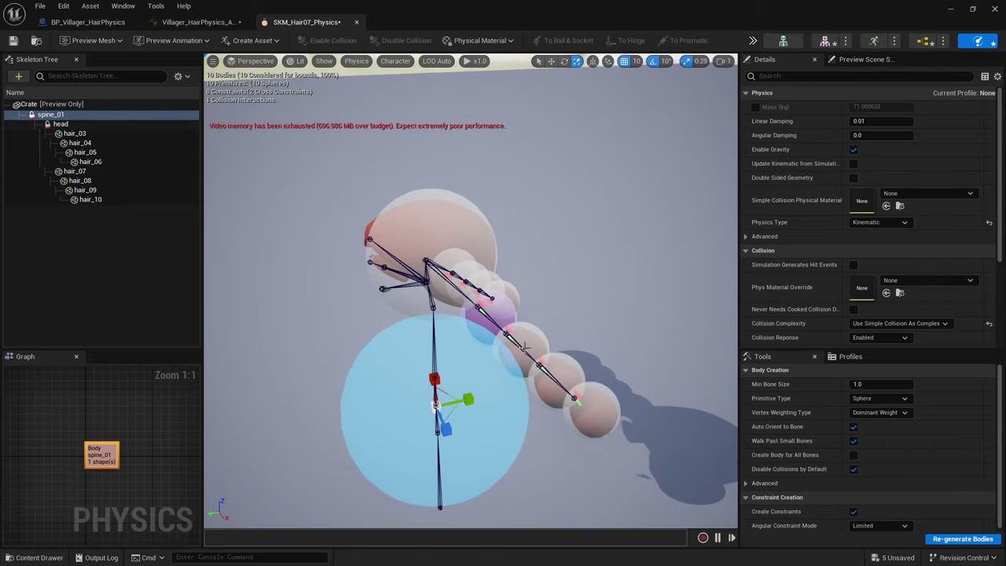
pyautogui.keyDown('ctrl'); pyautogui.click(526, 346); pyautogui.keyUp('ctrl')
pyautogui.keyDown('ctrl'); pyautogui.click(562, 376); pyautogui.keyUp('ctrl')
pyautogui.keyDown('ctrl'); pyautogui.click(599, 405); pyautogui.keyUp('ctrl')
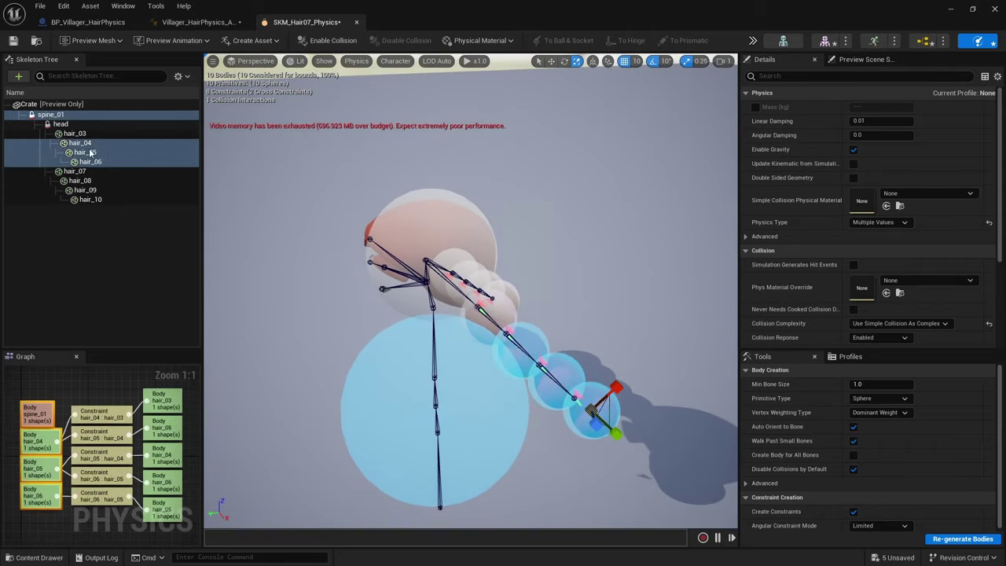
pyautogui.rightClick(99, 157)
pyautogui.moveTo(182, 161)
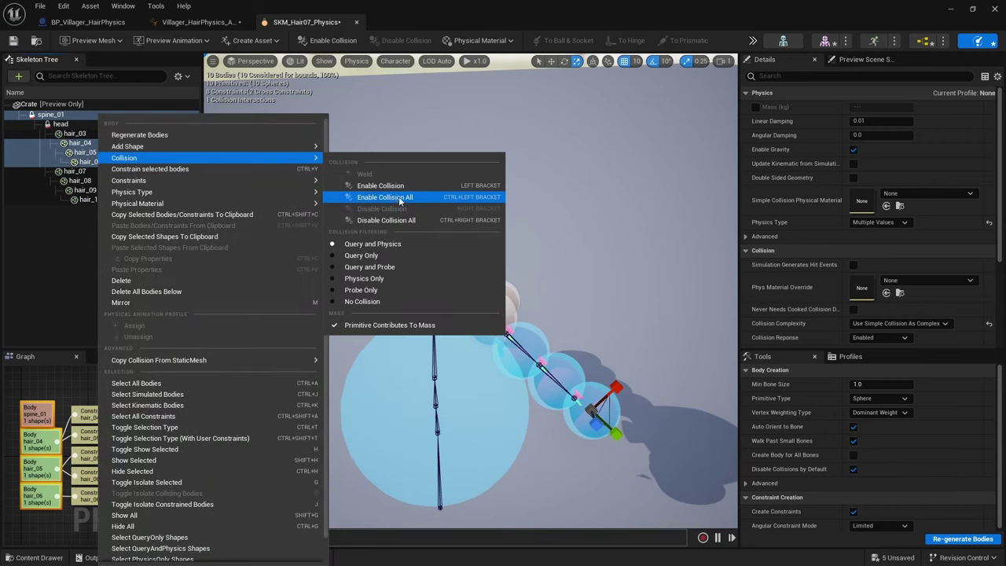
pyautogui.click(484, 431)
# Select spine_01 with hair_07, hair_08, hair_09 and hair_10 of the other braid and enable collision between them
pyautogui.keyDown('alt'); pyautogui.moveTo(601, 315); pyautogui.dragTo(416, 317); pyautogui.keyUp('alt')
pyautogui.keyDown('ctrl'); pyautogui.click(531, 285); pyautogui.keyUp('ctrl')
pyautogui.keyDown('ctrl'); pyautogui.click(550, 332); pyautogui.keyUp('ctrl')
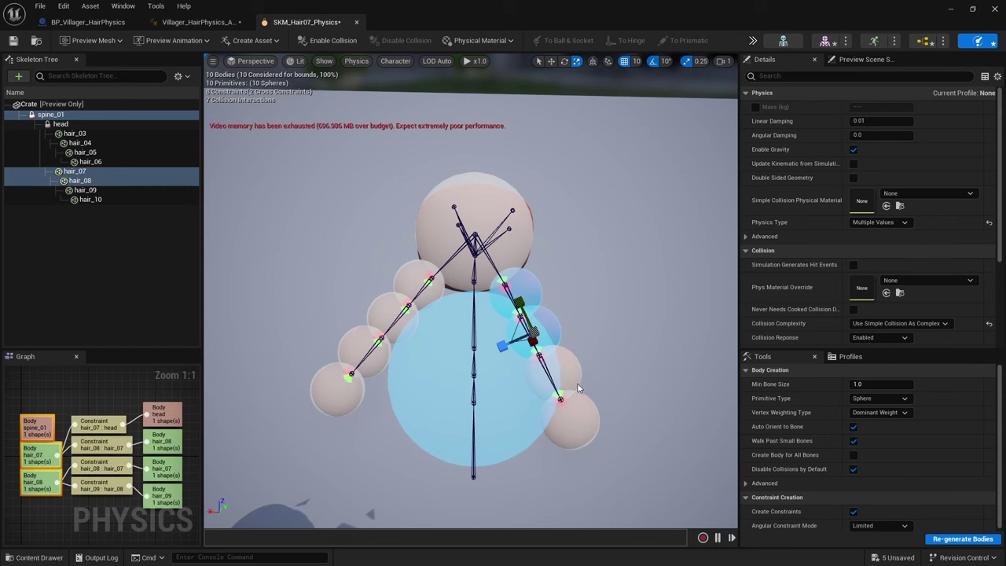
pyautogui.keyDown('ctrl'); pyautogui.click(579, 393); pyautogui.keyUp('ctrl')
pyautogui.keyDown('ctrl'); pyautogui.click(579, 415); pyautogui.keyUp('ctrl')
pyautogui.rightClick(504, 383)
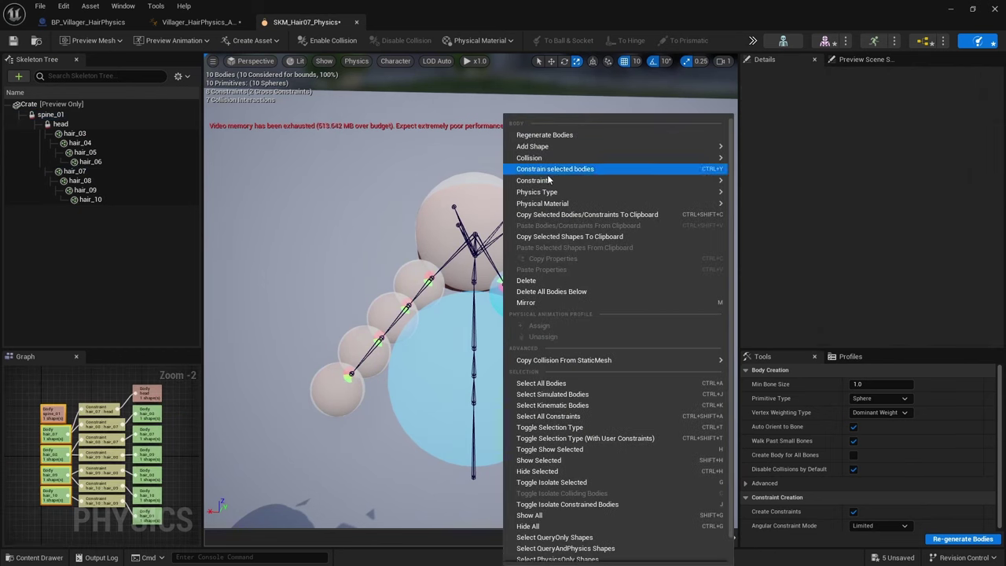
pyautogui.moveTo(534, 157)
pyautogui.click(825, 187)
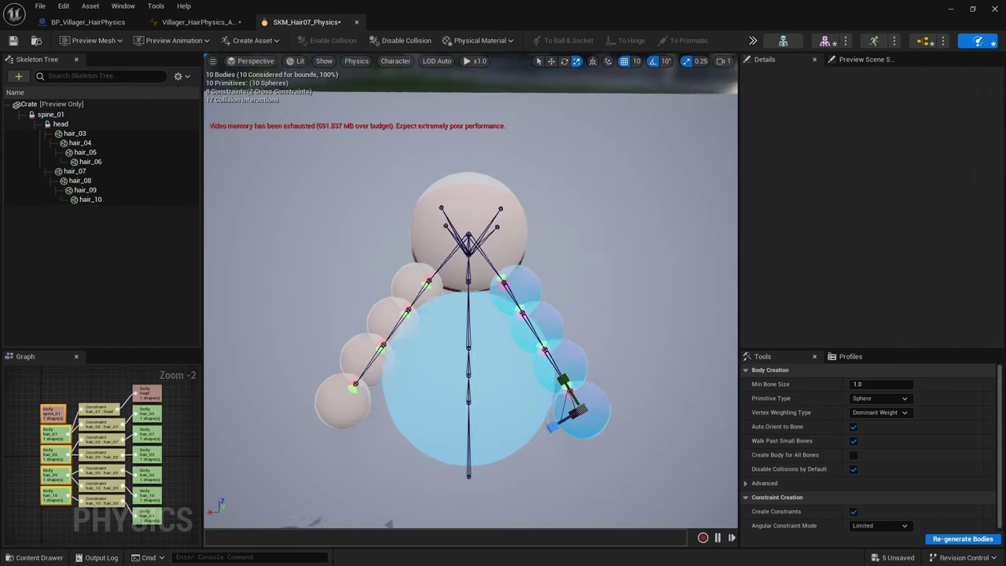
# Simulate the physics asset, observe from different angles how the braids meet the spine sphere, and stop the simulation
pyautogui.keyDown('alt'); pyautogui.moveTo(230, 300); pyautogui.dragTo(346, 269); pyautogui.keyUp('alt')
pyautogui.click(301, 311)
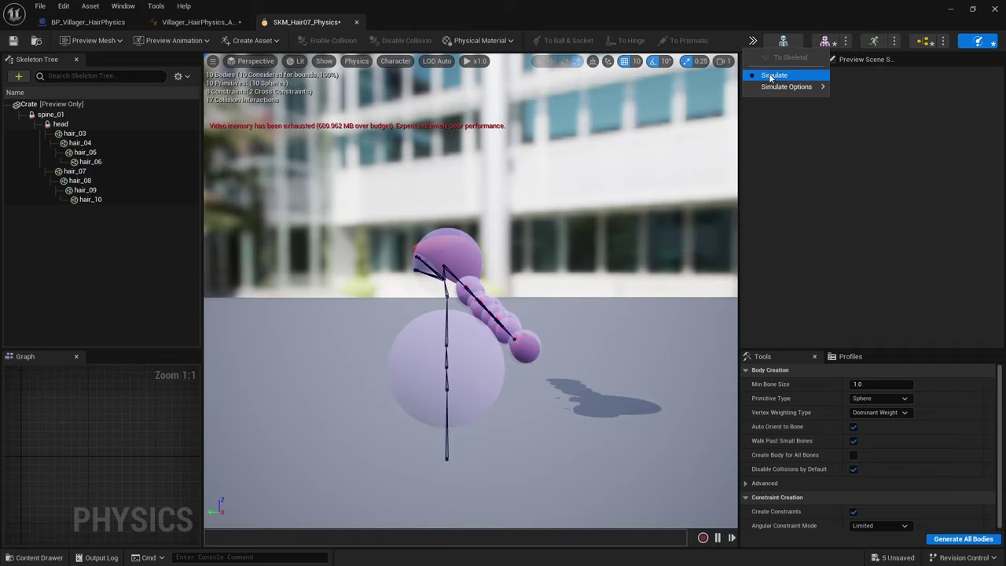
pyautogui.click(771, 77)
pyautogui.keyDown('alt'); pyautogui.moveTo(571, 358); pyautogui.dragTo(409, 382); pyautogui.keyUp('alt')
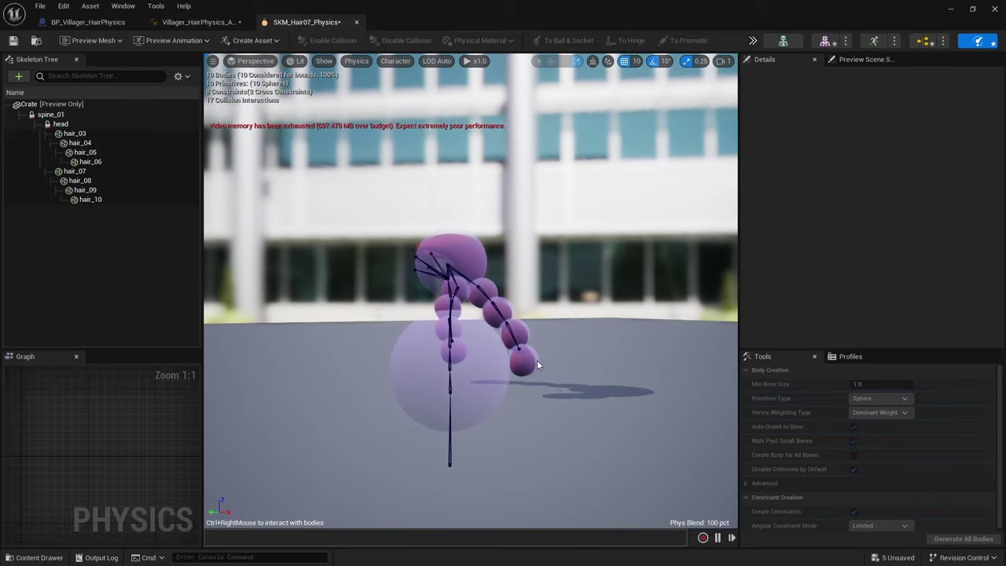
pyautogui.moveTo(579, 367); pyautogui.dragTo(442, 344)
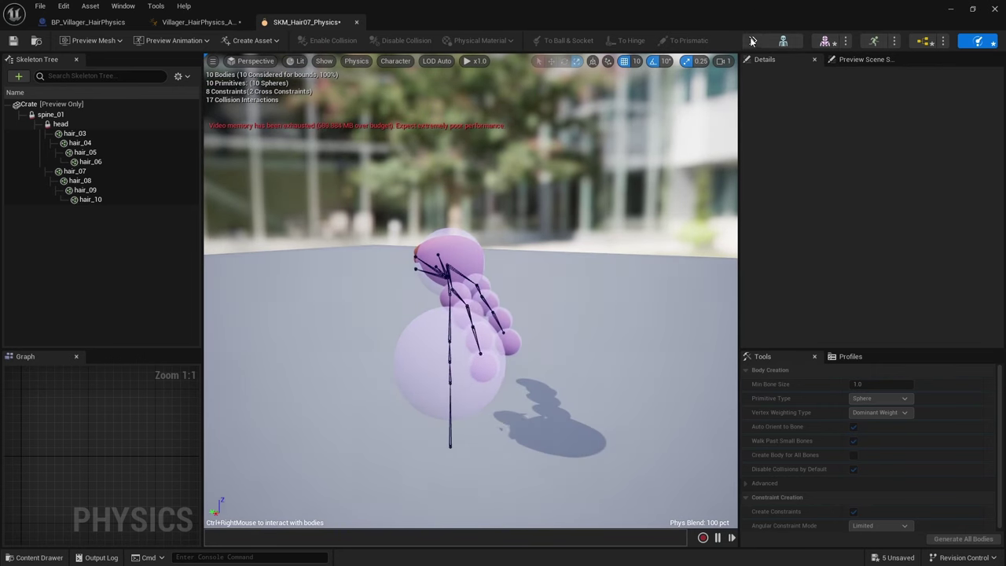
pyautogui.click(767, 76)
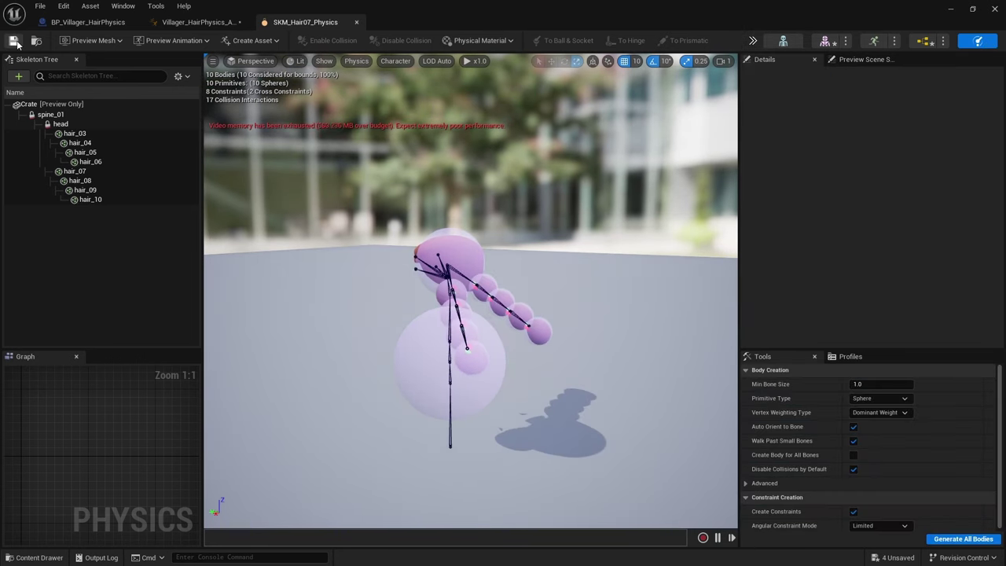
# Examine in the BP_Villager_HairPhysics viewport how the braids move against the animated villager's back and shoulders
pyautogui.click(93, 23)
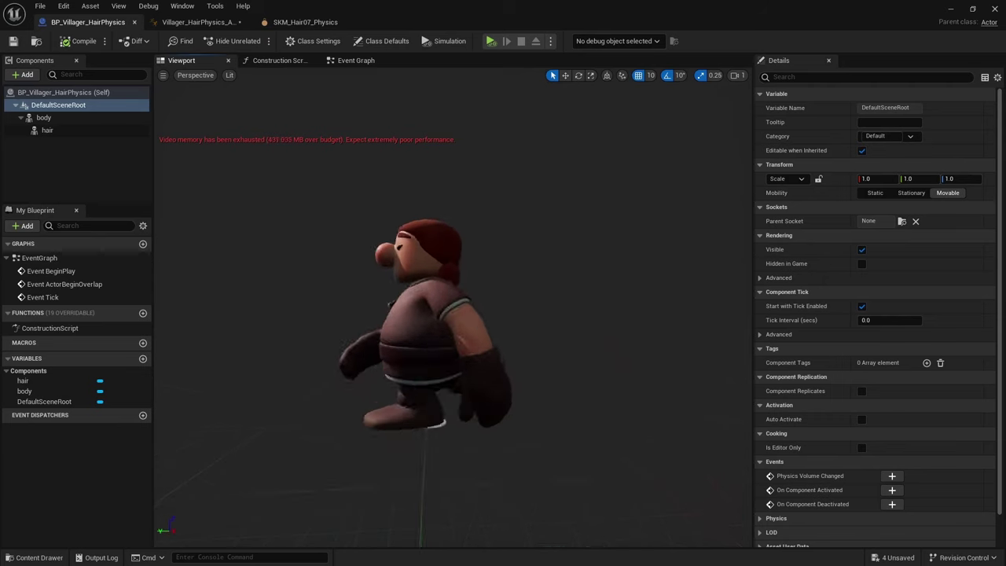
pyautogui.click(305, 23)
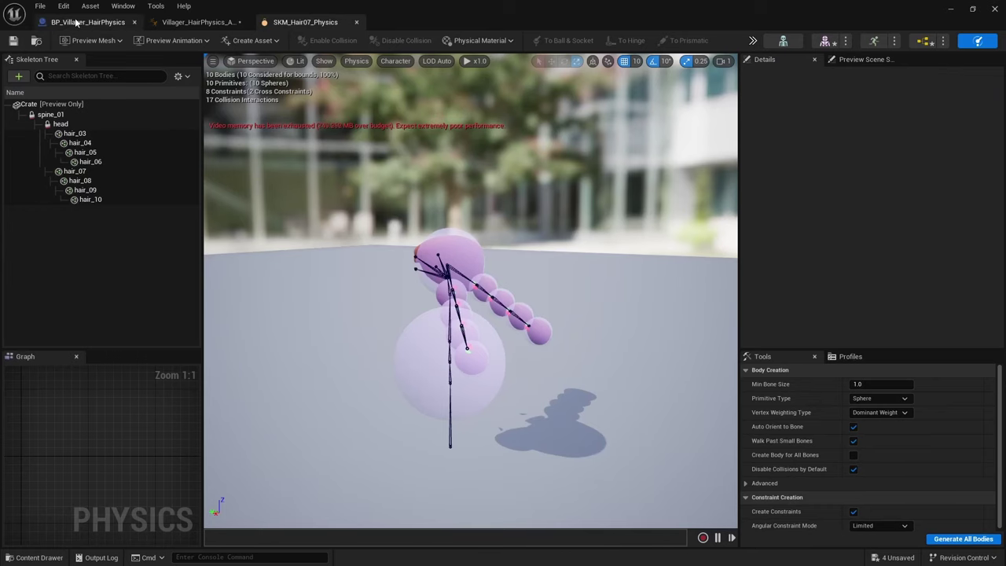
pyautogui.click(77, 22)
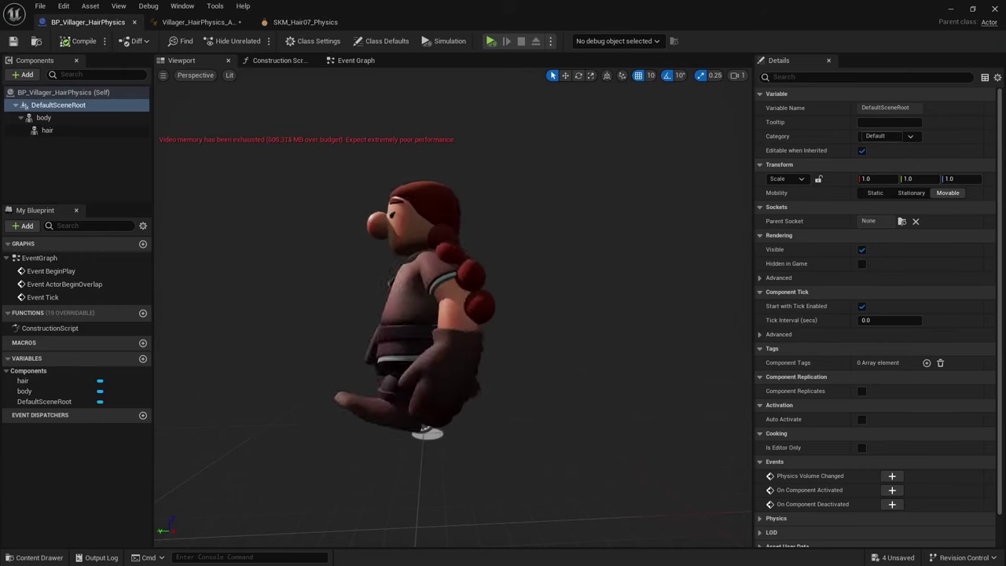
pyautogui.keyDown('alt'); pyautogui.moveTo(453, 315); pyautogui.dragTo(315, 342); pyautogui.keyUp('alt')
pyautogui.moveTo(477, 325); pyautogui.dragTo(566, 325, button='right')
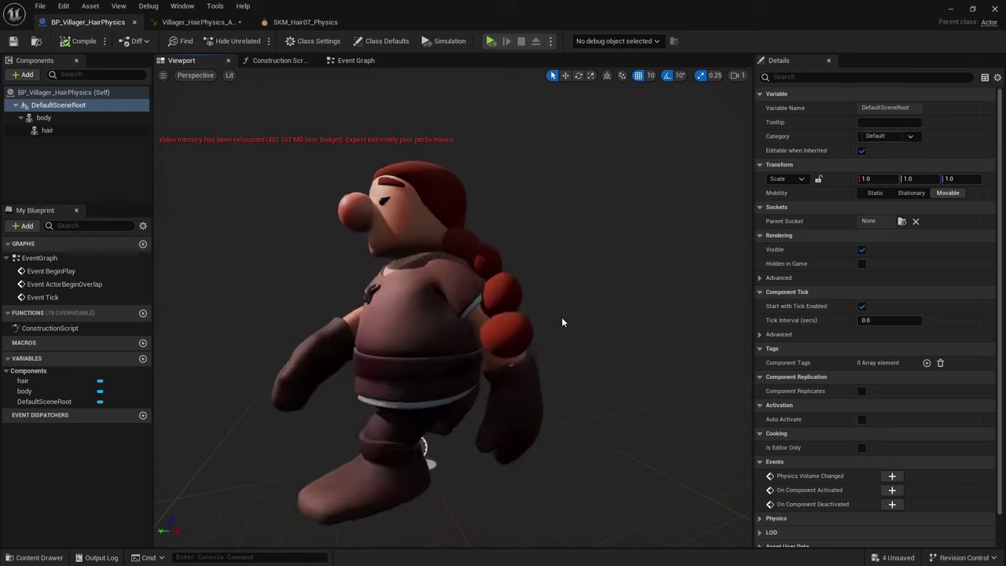
# Inspect the SKM_Hair07_Physics asset from the front and side for how the spine_01 sphere sits relative to both braids
pyautogui.click(288, 22)
pyautogui.keyDown('alt'); pyautogui.moveTo(407, 258); pyautogui.dragTo(563, 230); pyautogui.keyUp('alt')
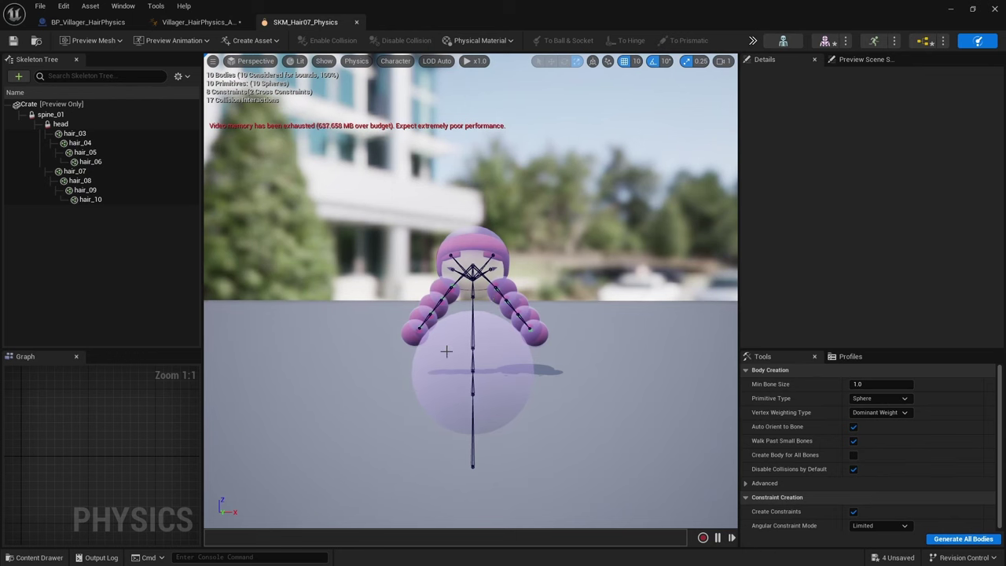
pyautogui.keyDown('alt'); pyautogui.moveTo(504, 349); pyautogui.dragTo(459, 302); pyautogui.keyUp('alt')
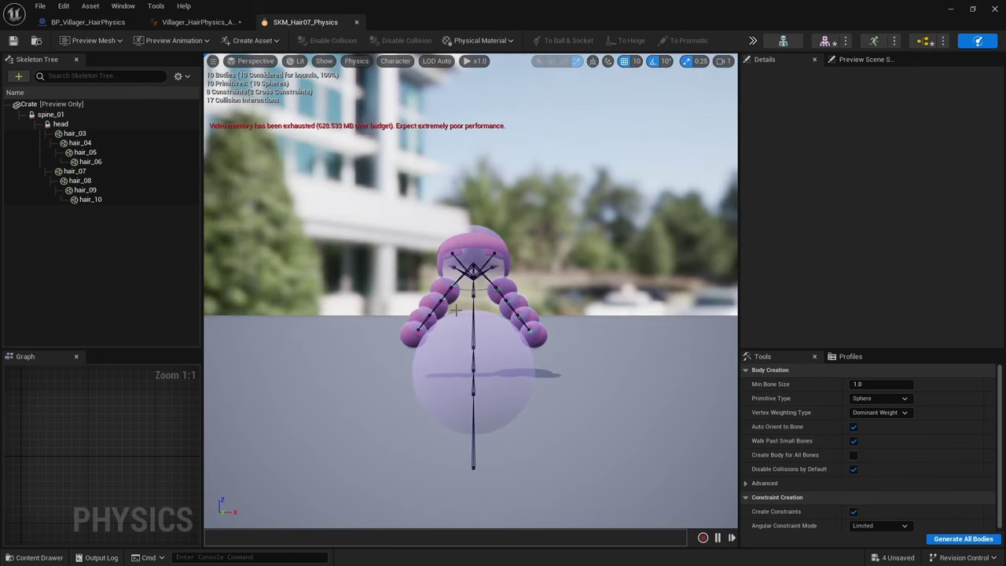
pyautogui.keyDown('alt'); pyautogui.moveTo(480, 335); pyautogui.dragTo(271, 355); pyautogui.keyUp('alt')
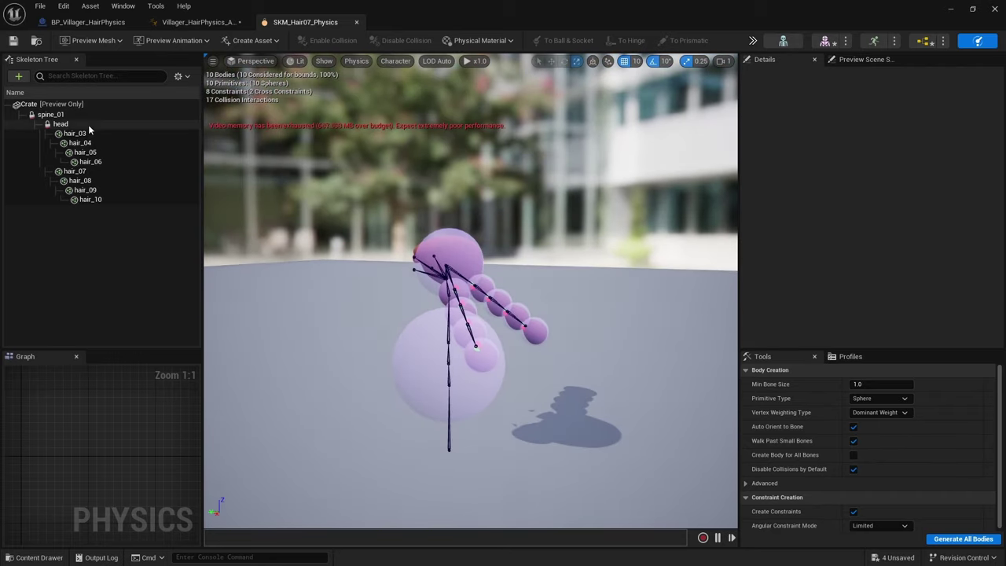
# Return to the BP_Villager_HairPhysics blueprint and check from all sides, near and far, whether the braids stay outside the torso
pyautogui.click(81, 23)
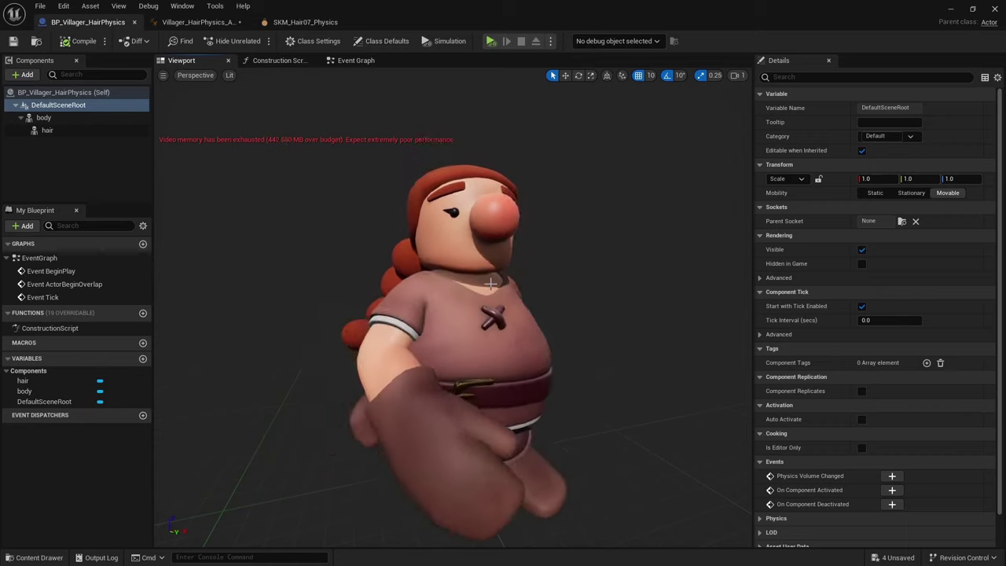
pyautogui.scroll(-5, 562, 326)
pyautogui.scroll(4, 452, 314)
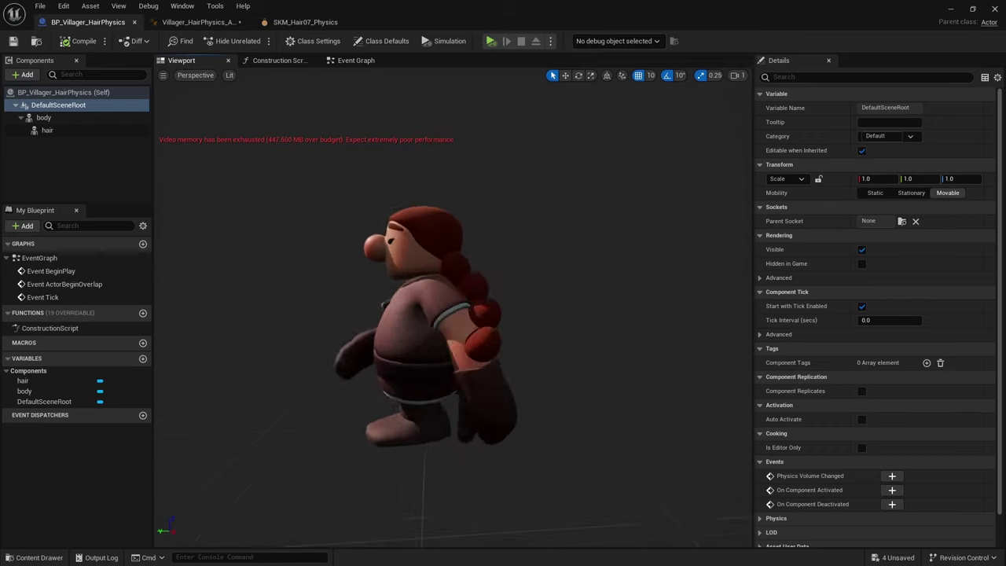
pyautogui.keyDown('alt'); pyautogui.moveTo(550, 323); pyautogui.dragTo(393, 323); pyautogui.keyUp('alt')
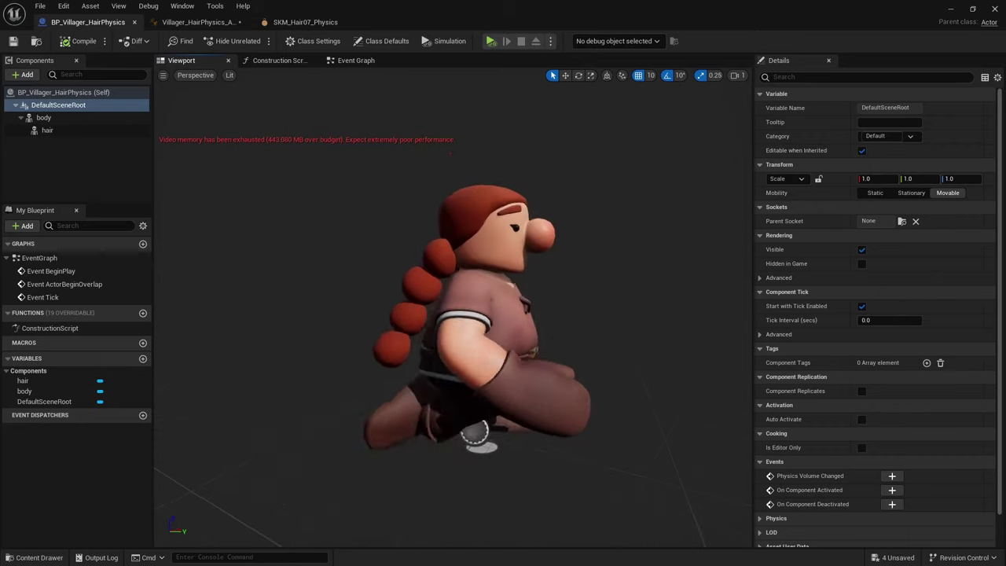
pyautogui.scroll(-5, 557, 333)
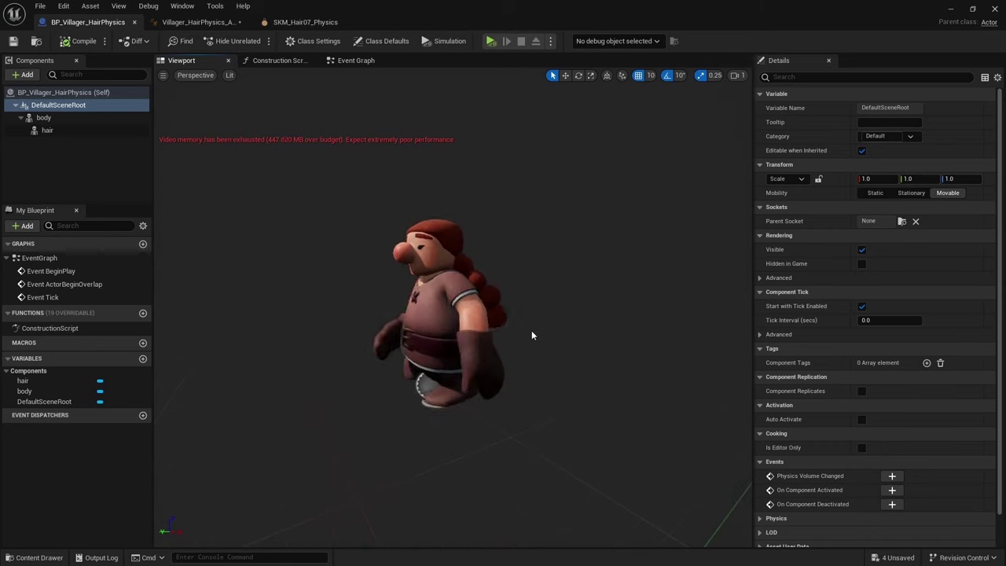
pyautogui.keyDown('alt'); pyautogui.moveTo(531, 336); pyautogui.dragTo(456, 335); pyautogui.keyUp('alt')
pyautogui.scroll(6, 559, 343)
pyautogui.scroll(-4, 559, 336)
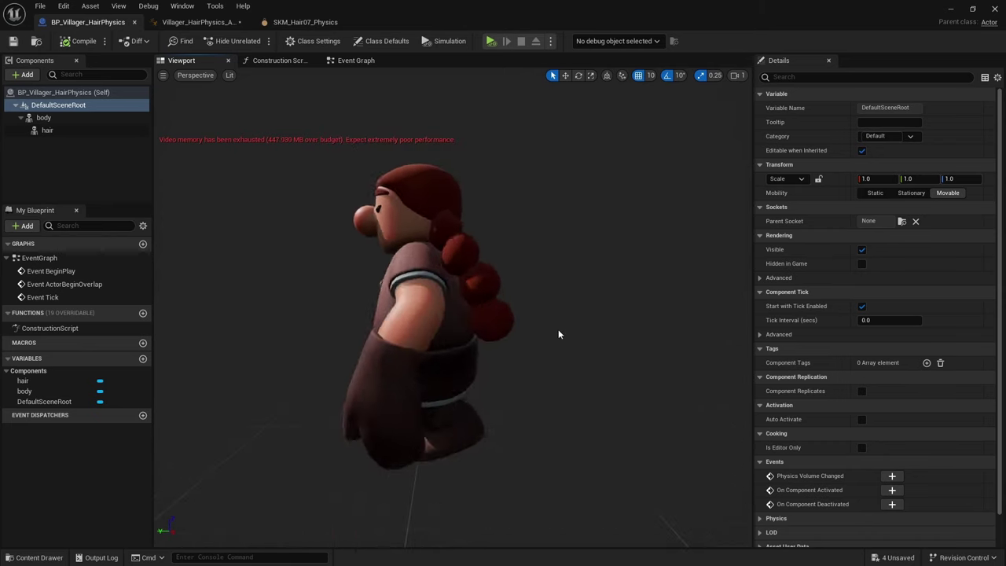